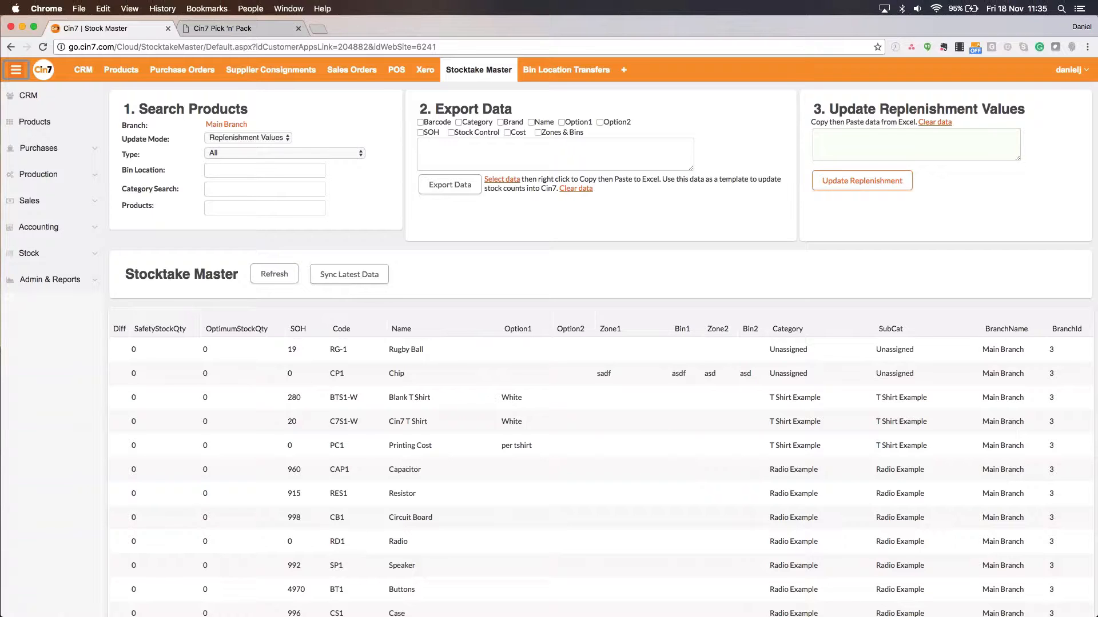
Open Stocktake Master from the stock section and set the branch to New Branch.
{"action": "left_click", "coordinate": [82, 261]}
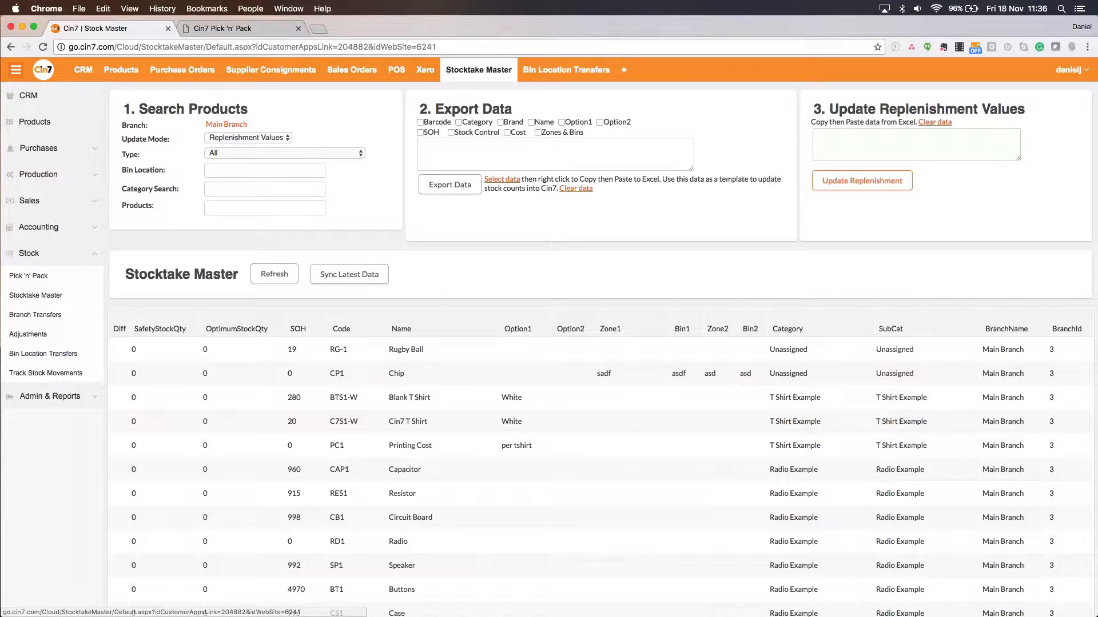
{"action": "left_click", "coordinate": [478, 70]}
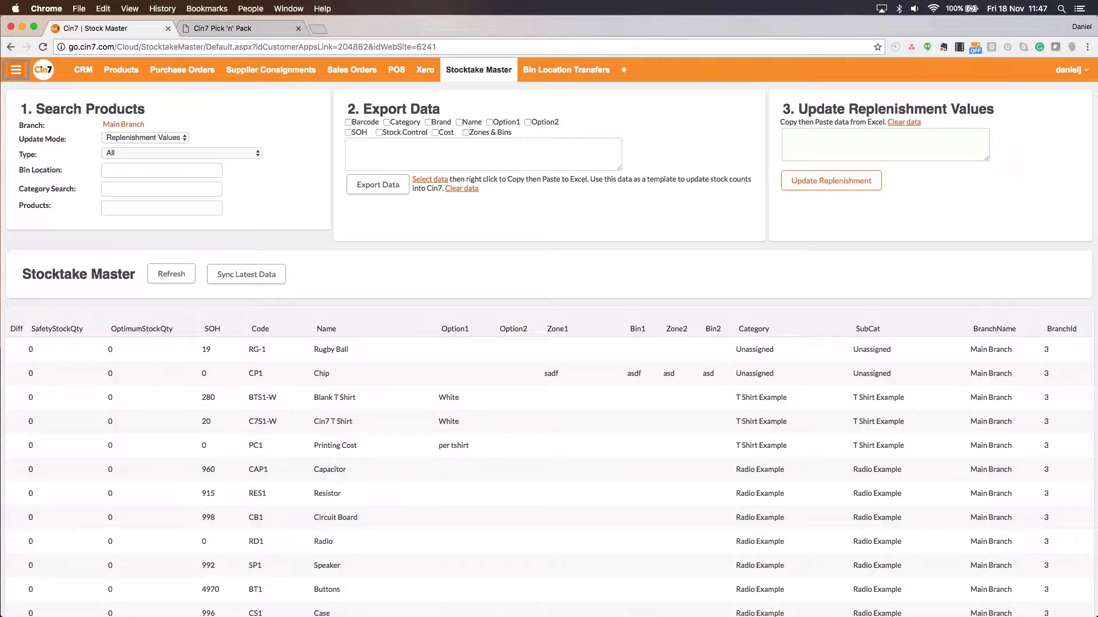
{"action": "left_click", "coordinate": [123, 124]}
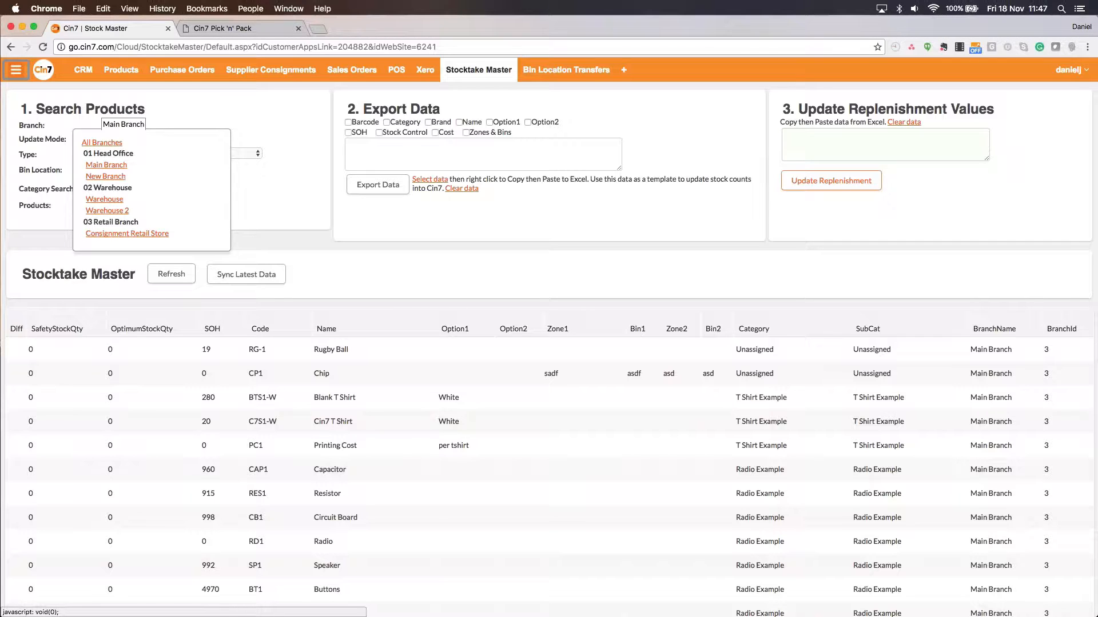
{"action": "left_click", "coordinate": [106, 176]}
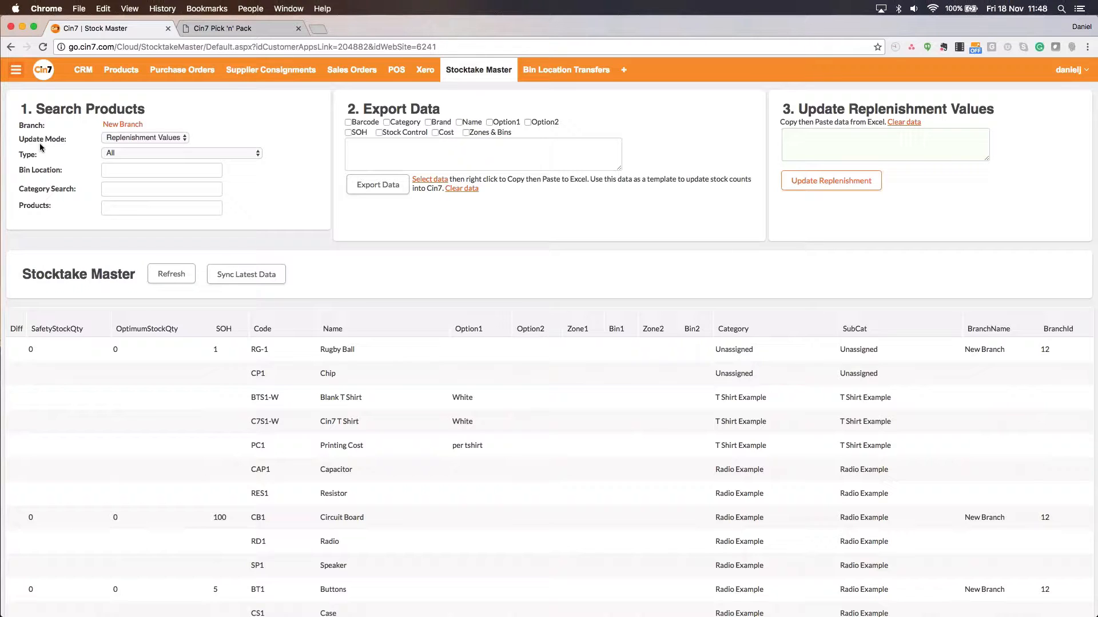
Set the stocktake update mode to Stock Counts.
{"action": "left_click", "coordinate": [144, 138]}
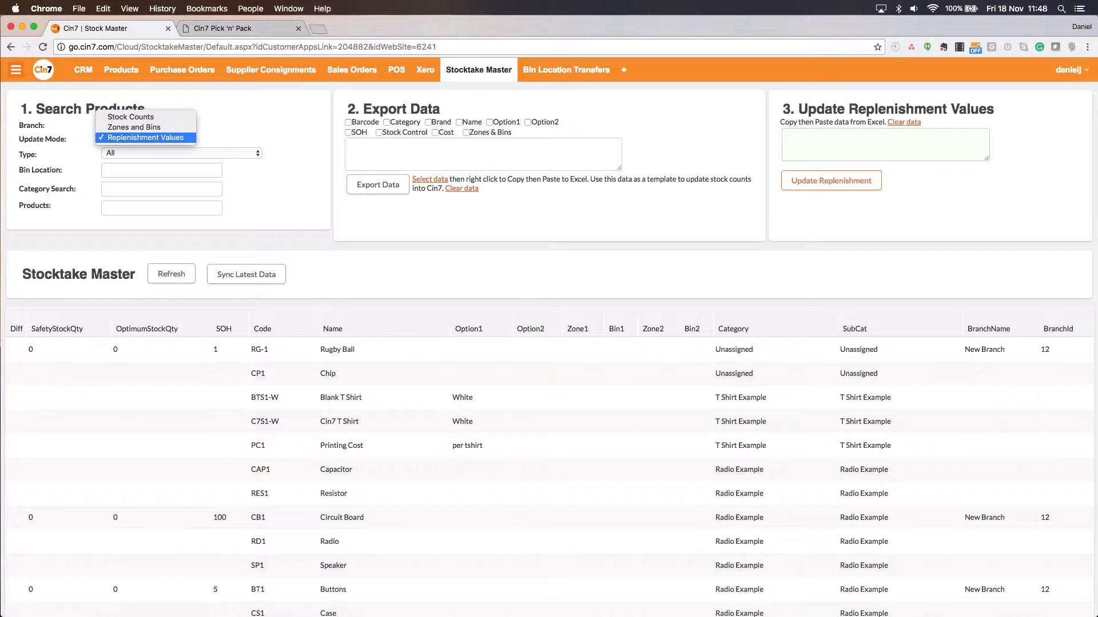
{"action": "left_click", "coordinate": [172, 117]}
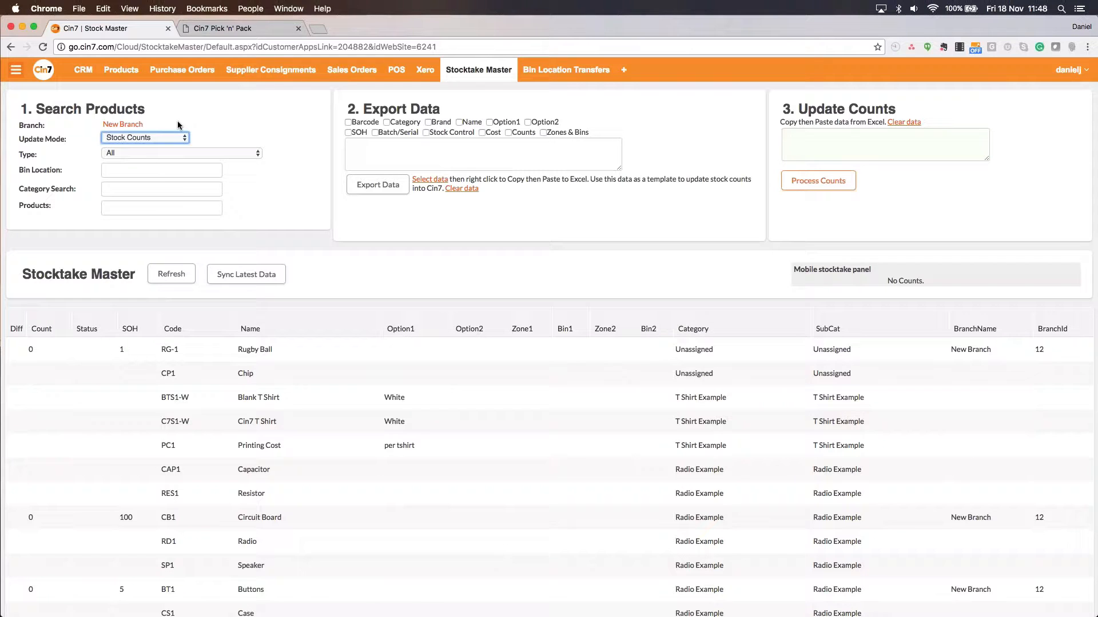
{"action": "left_click", "coordinate": [178, 136]}
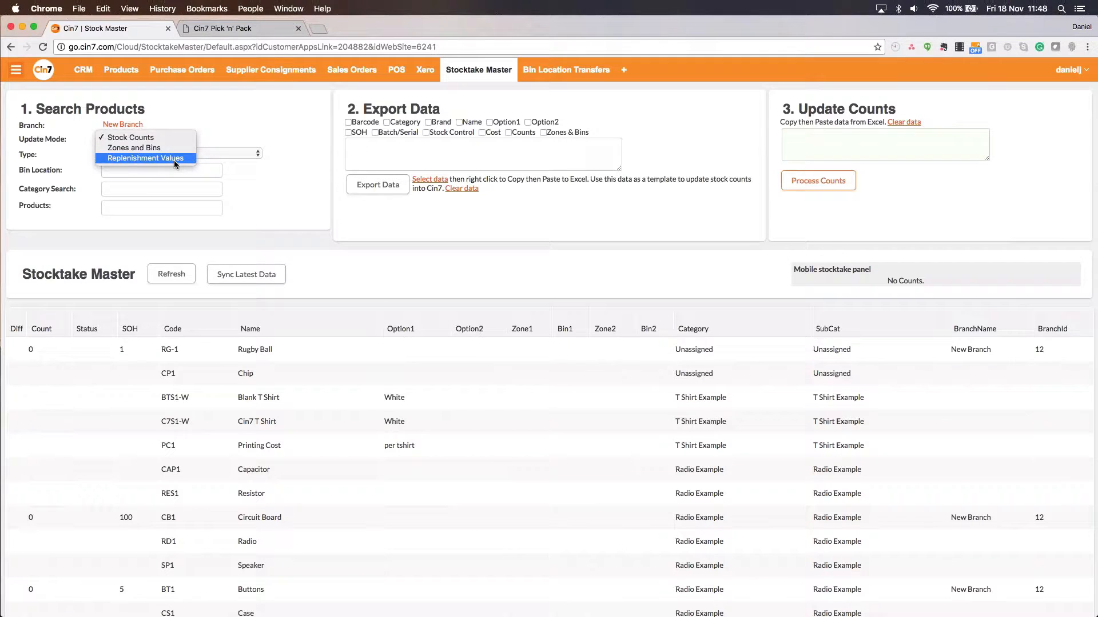
{"action": "left_click", "coordinate": [245, 129]}
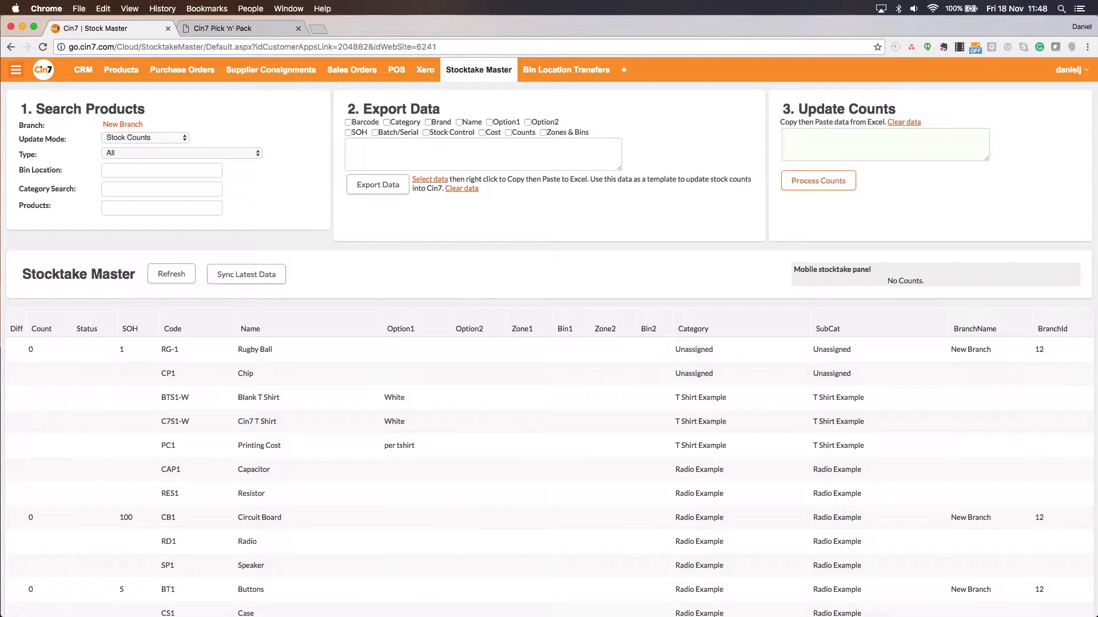
Filter the product list by the type Adjusted and return the type to All.
{"action": "left_click", "coordinate": [148, 153]}
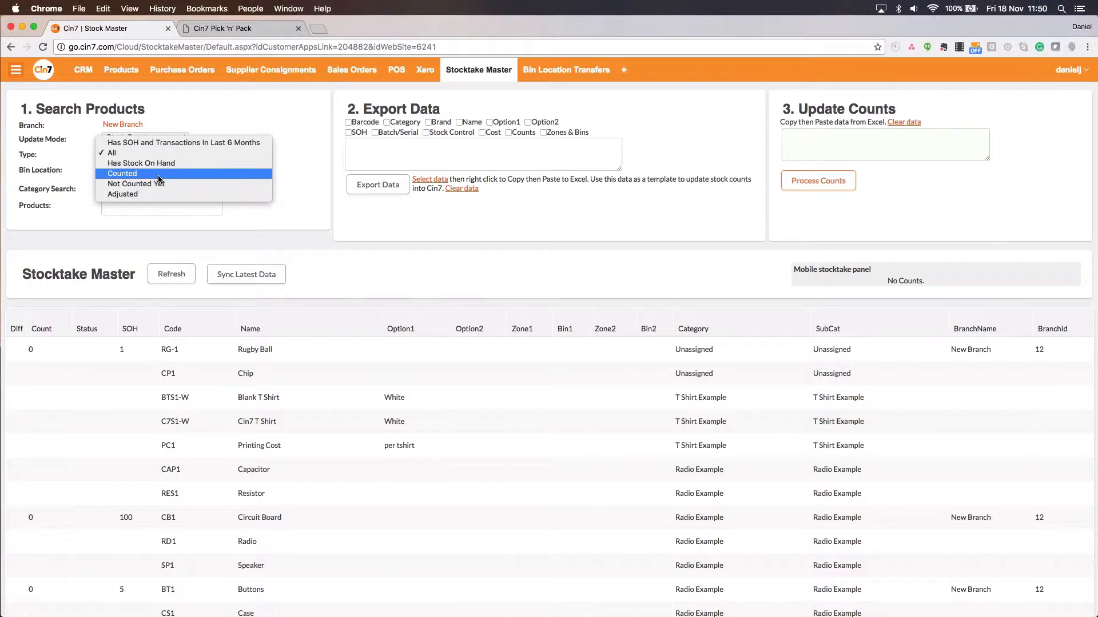
{"action": "left_click", "coordinate": [162, 195]}
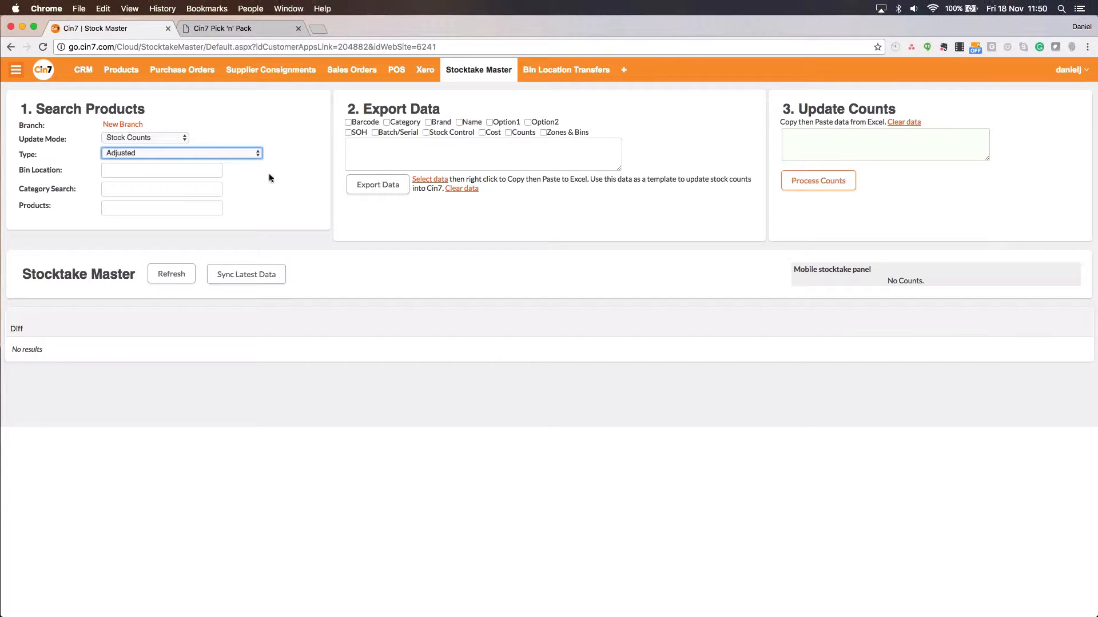
{"action": "left_click", "coordinate": [247, 155]}
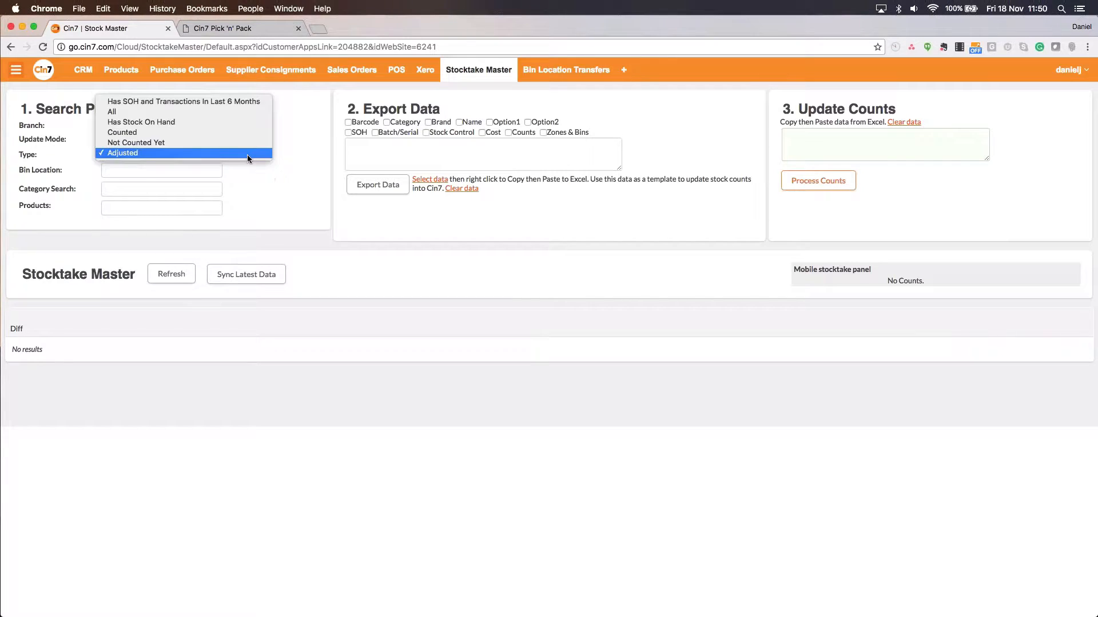
{"action": "left_click", "coordinate": [240, 112]}
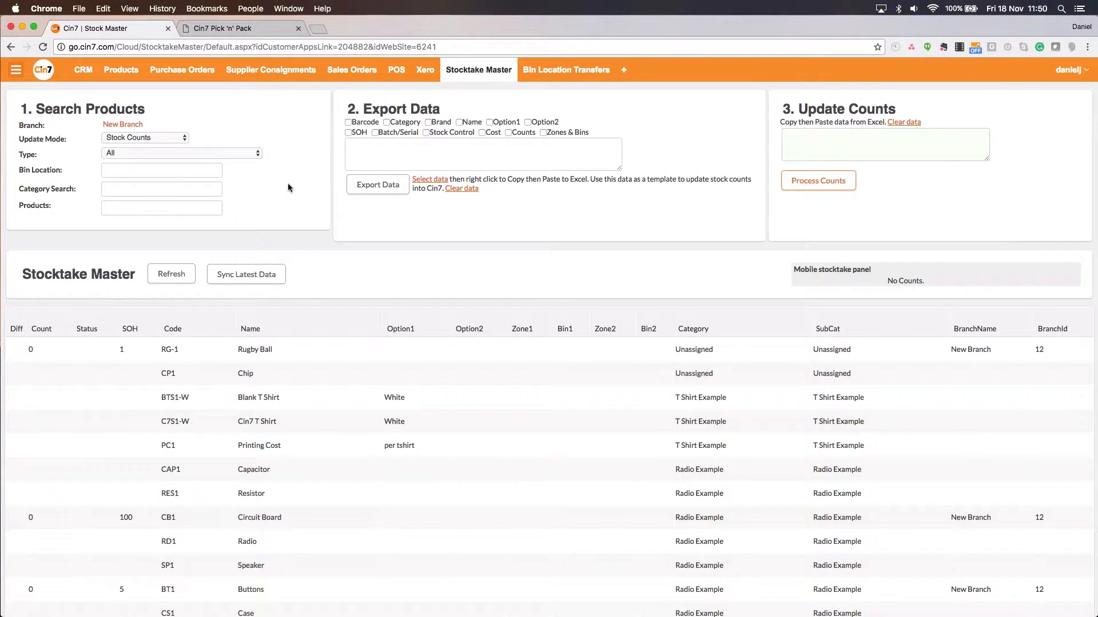
{"action": "left_click_drag", "start_coordinate": [19, 124], "coordinate": [87, 167]}
{"action": "left_click", "coordinate": [88, 167]}
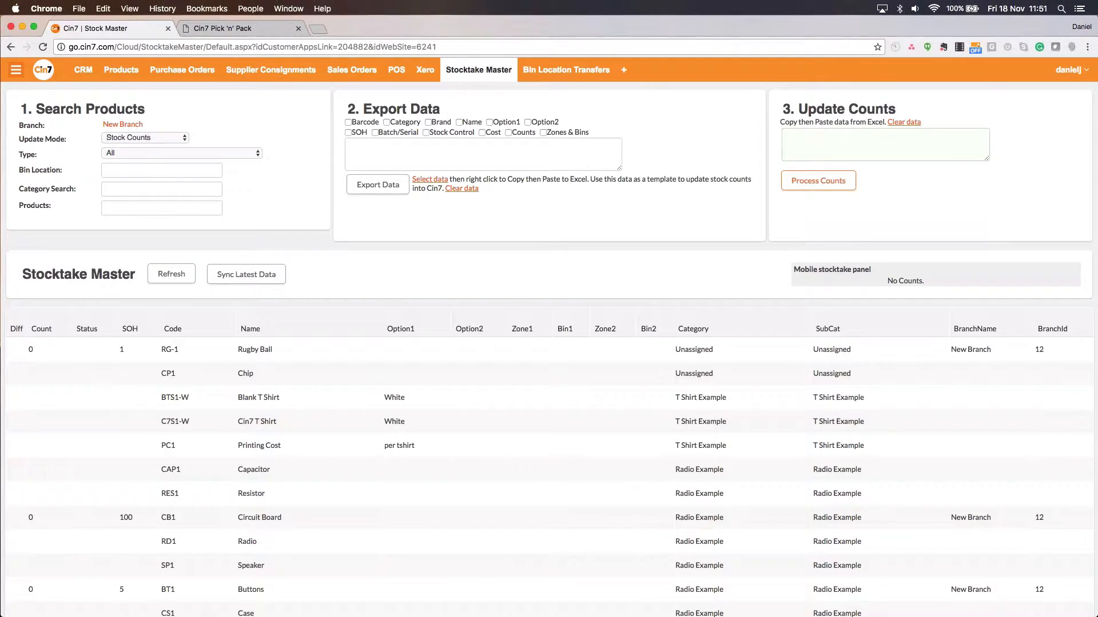
Switch the branch to Warehouse 2 and look through its product list.
{"action": "left_click", "coordinate": [123, 124]}
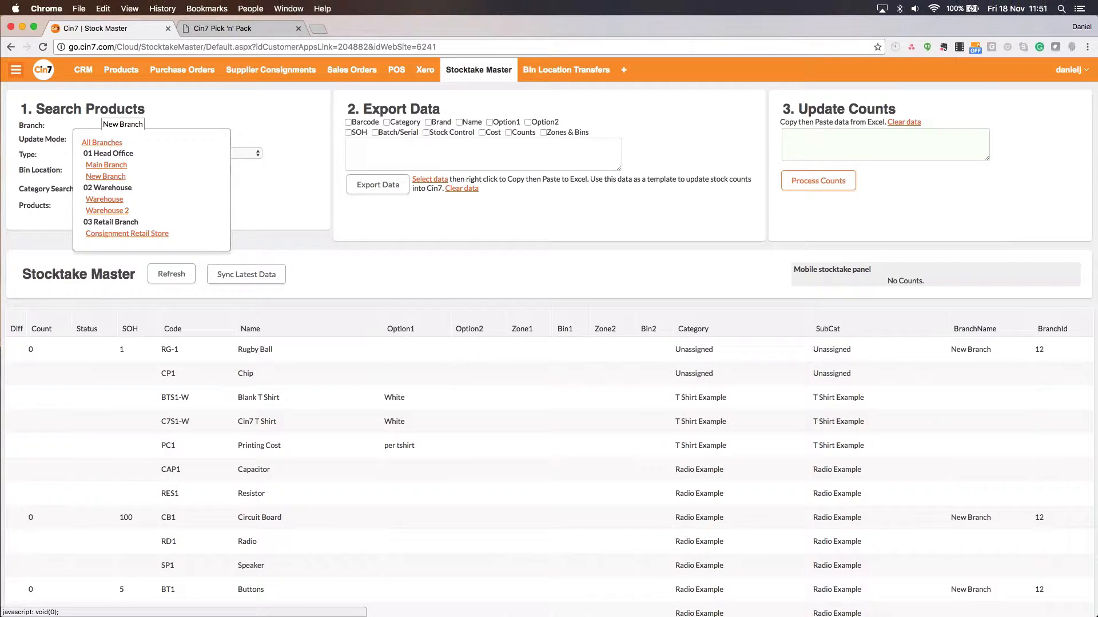
{"action": "left_click", "coordinate": [107, 211]}
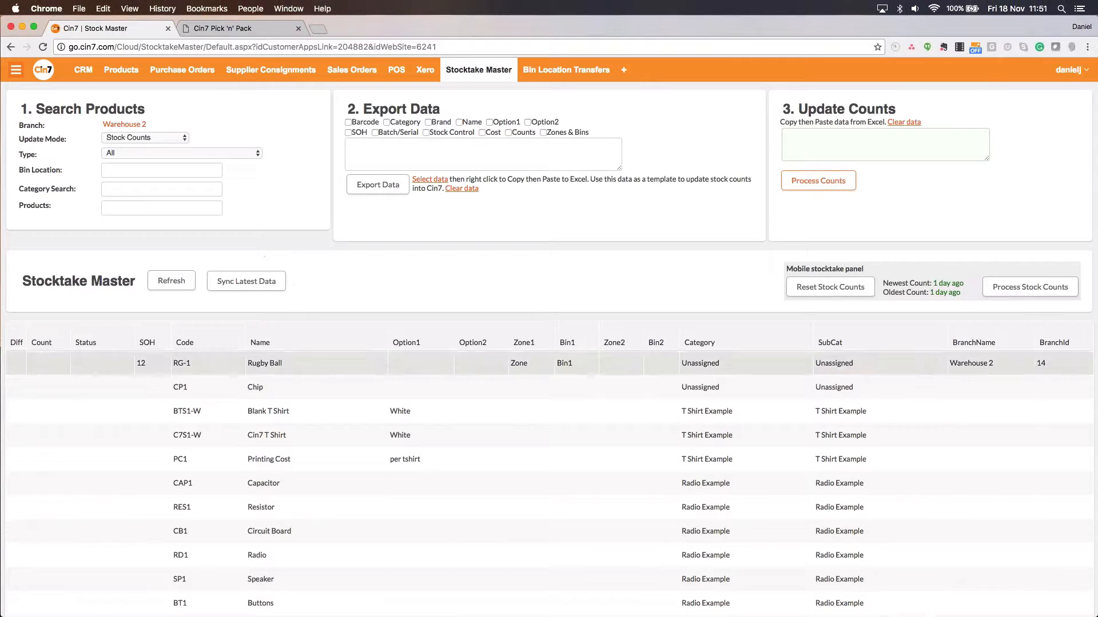
{"action": "scroll", "coordinate": [568, 372], "scroll_direction": "down", "scroll_amount": 5}
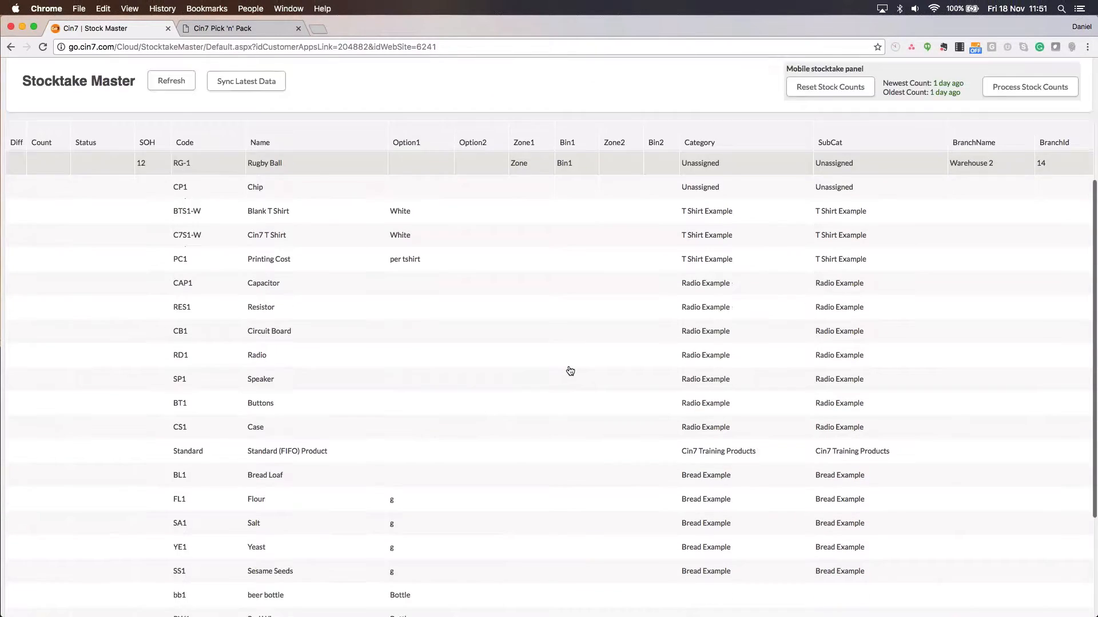
{"action": "scroll", "coordinate": [570, 371], "scroll_direction": "down", "scroll_amount": 3}
{"action": "scroll", "coordinate": [569, 370], "scroll_direction": "up", "scroll_amount": 5}
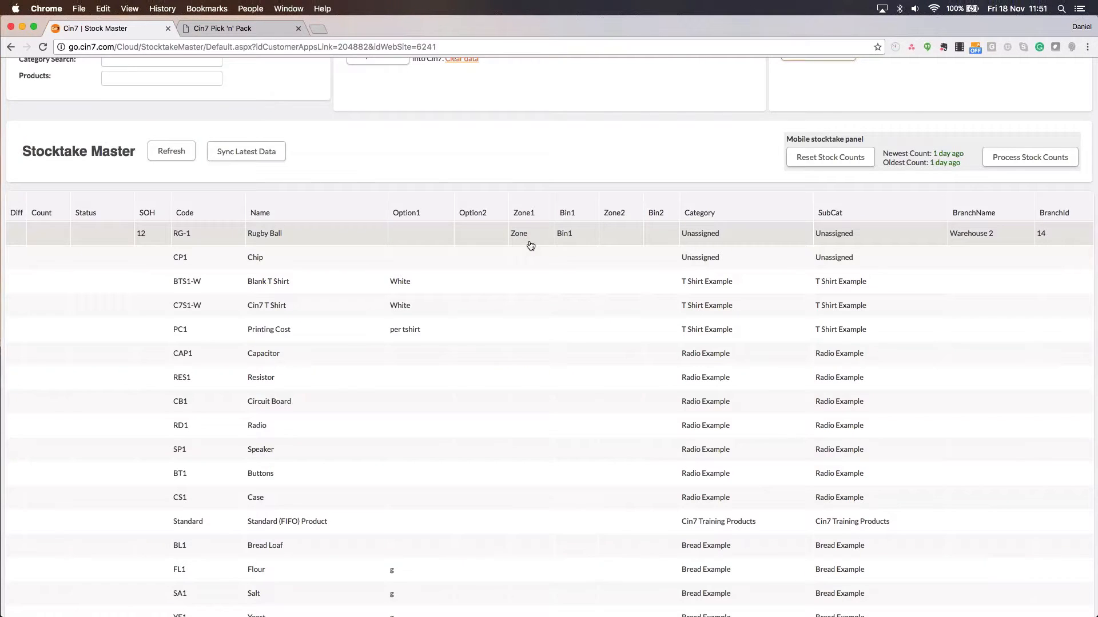
{"action": "scroll", "coordinate": [531, 245], "scroll_direction": "up", "scroll_amount": 3}
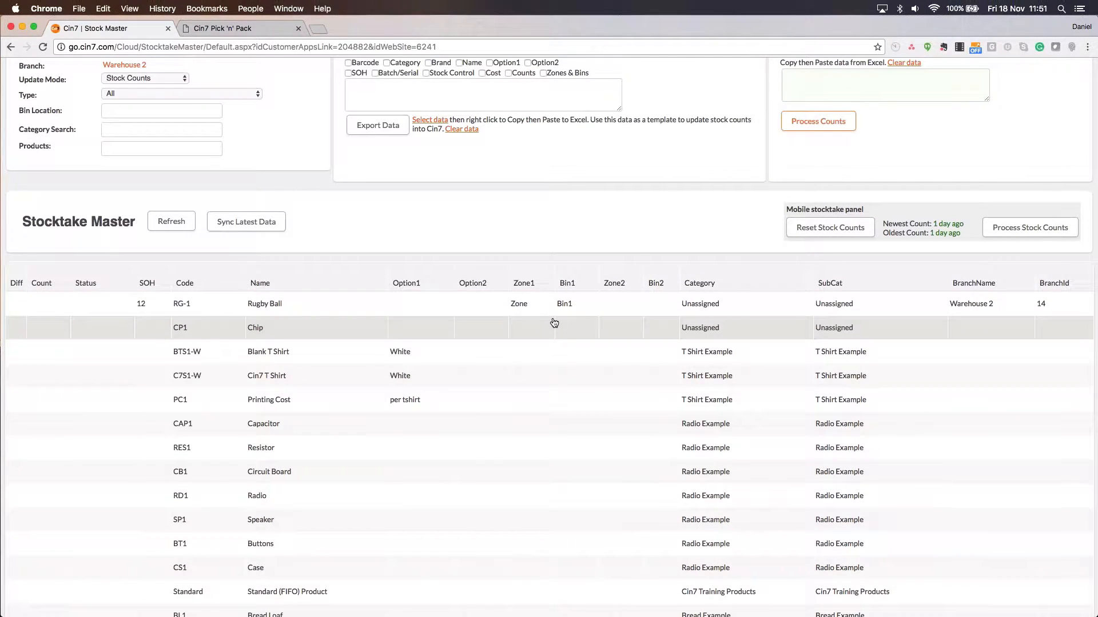
Filter the Warehouse 2 products by the bin location "zone" and clear that filter again.
{"action": "scroll", "coordinate": [548, 318], "scroll_direction": "up", "scroll_amount": 2}
{"action": "left_click", "coordinate": [174, 158]}
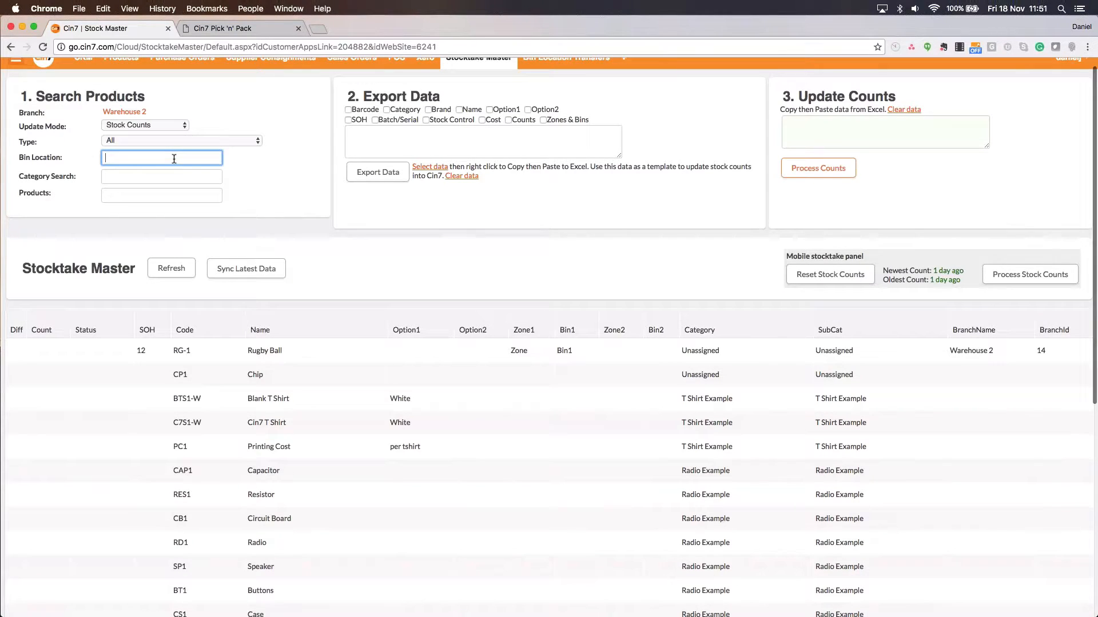
{"action": "type", "text": "zone"}
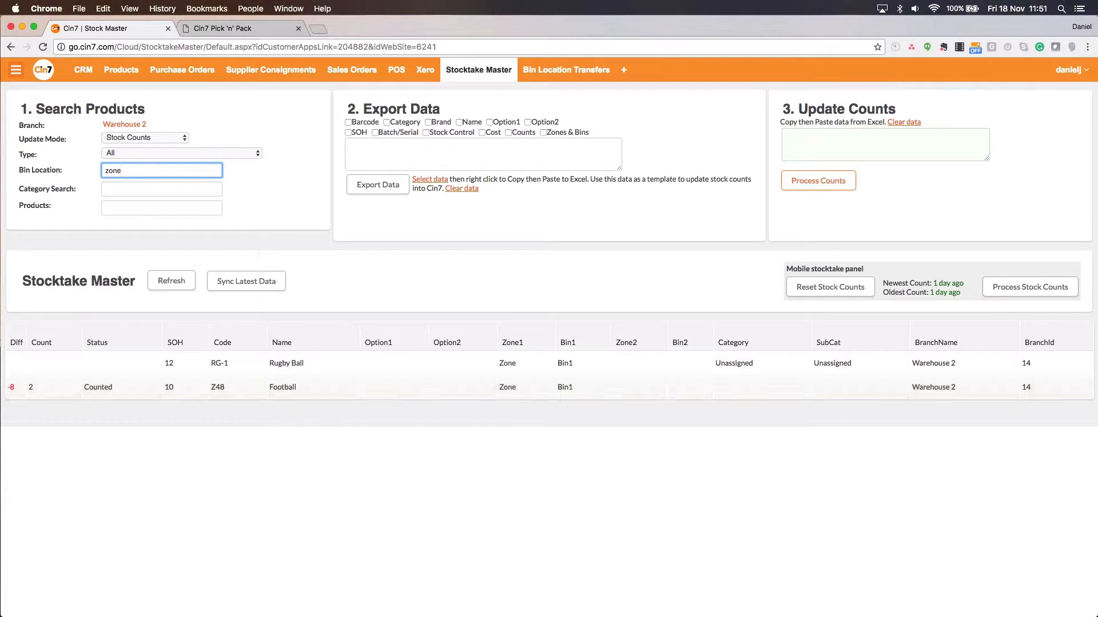
{"action": "key", "text": "super+a"}
{"action": "key", "text": "BackSpace"}
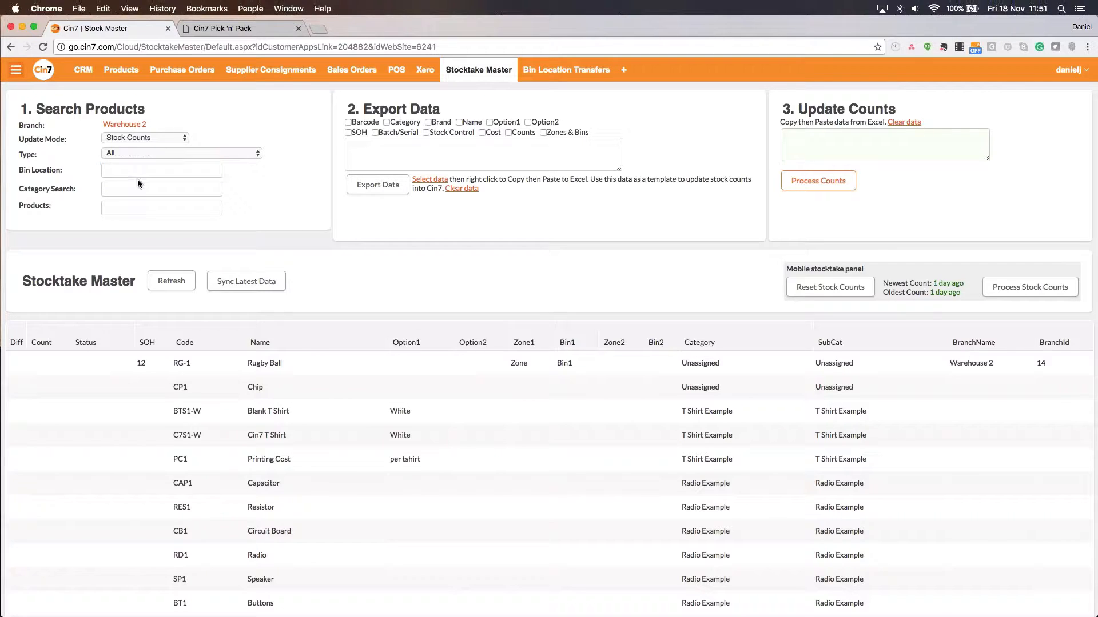
Filter the products by the category "T Shirt" and clear the category search again.
{"action": "left_click", "coordinate": [142, 195]}
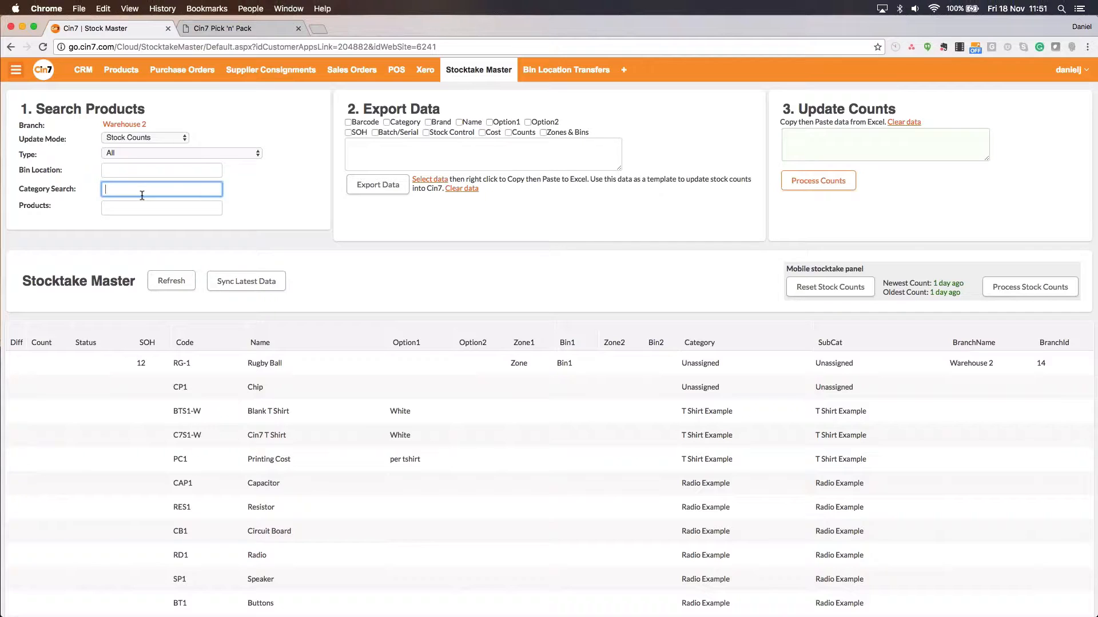
{"action": "type", "text": "Tshir"}
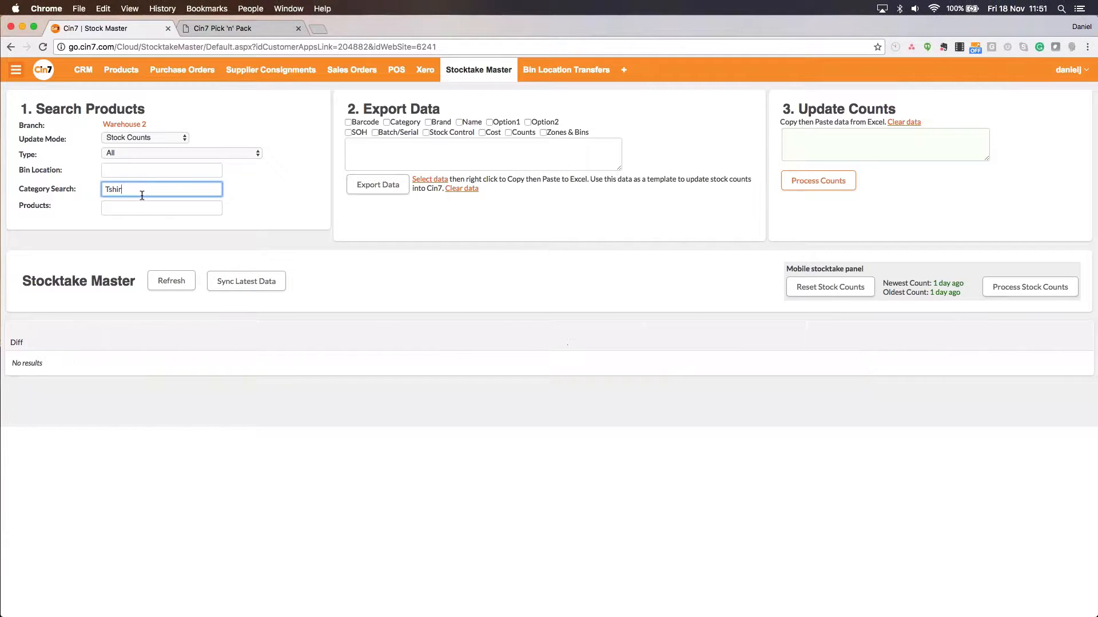
{"action": "type", "text": "t"}
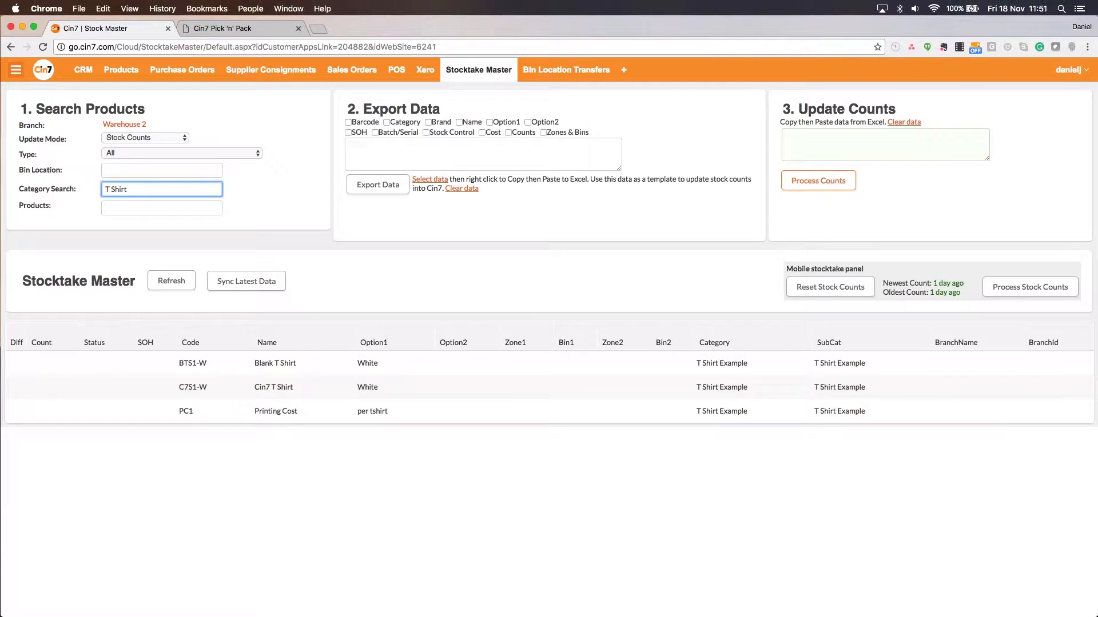
{"action": "left_click_drag", "start_coordinate": [147, 189], "coordinate": [10, 187]}
{"action": "key", "text": "BackSpace"}
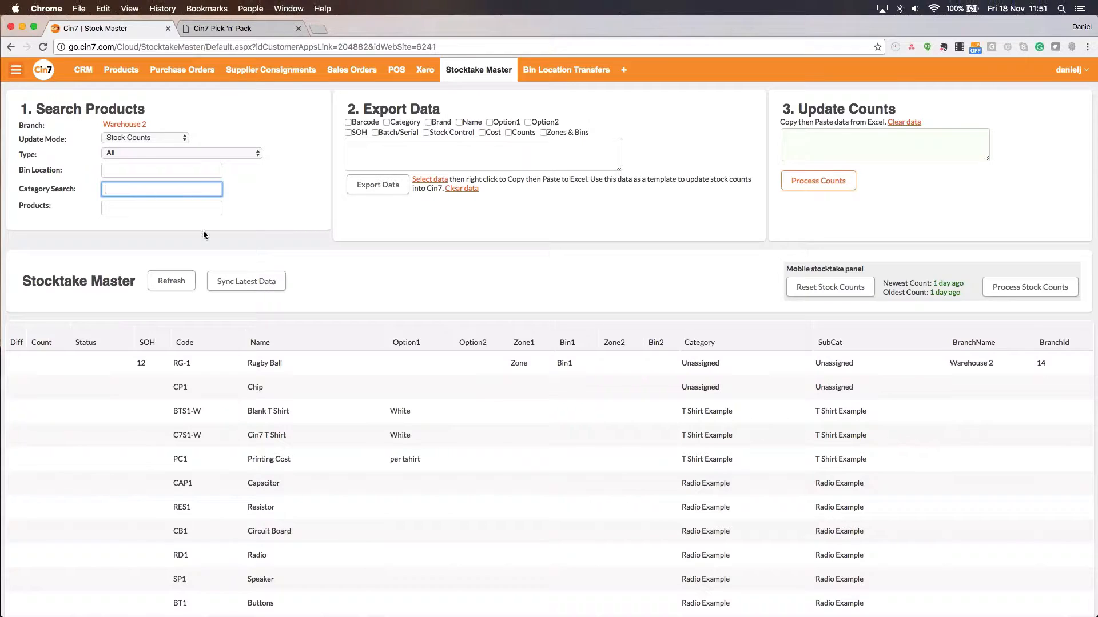
Search the products by the code "rg-1" and clear the product search again.
{"action": "left_click", "coordinate": [199, 210]}
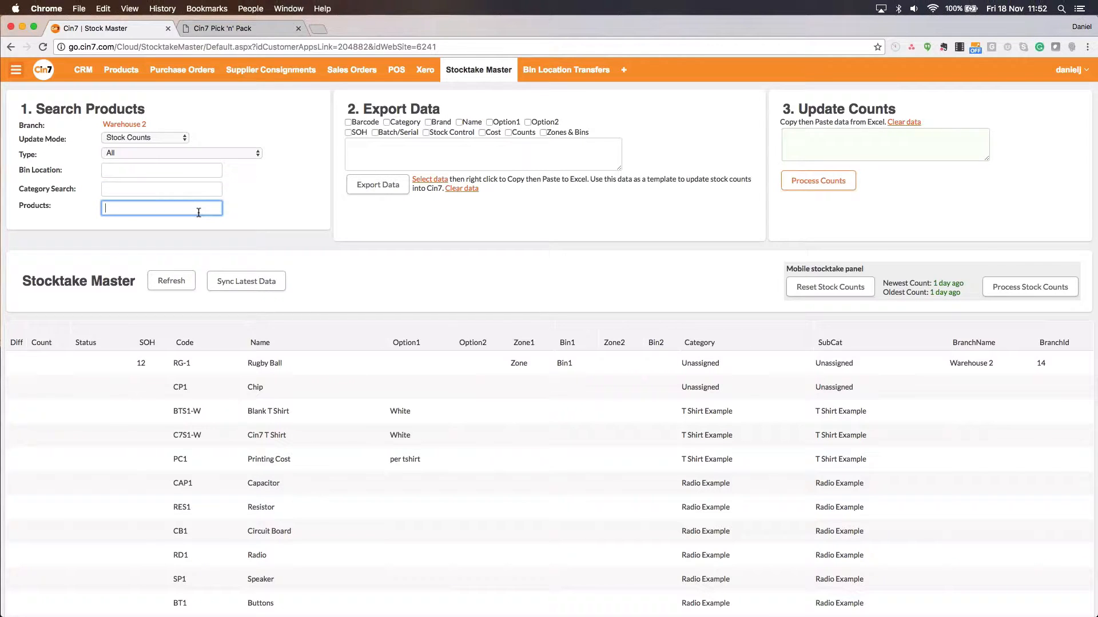
{"action": "type", "text": "rg-1"}
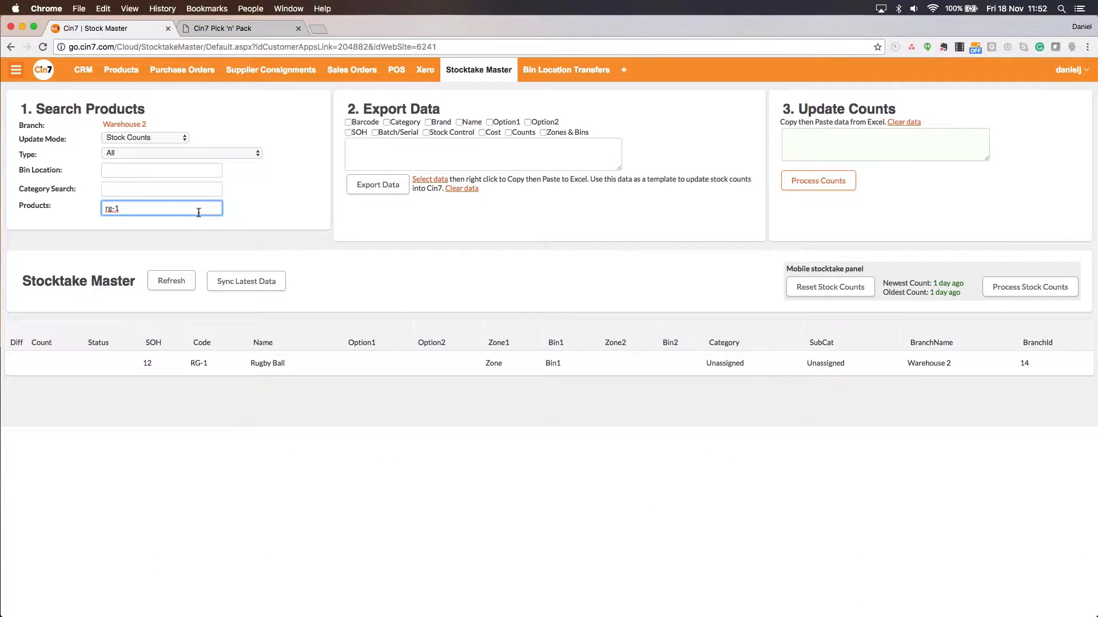
{"action": "key", "text": "BackSpace"}
{"action": "key", "text": "BackSpace"}
{"action": "key", "text": "BackSpace"}
{"action": "key", "text": "BackSpace"}
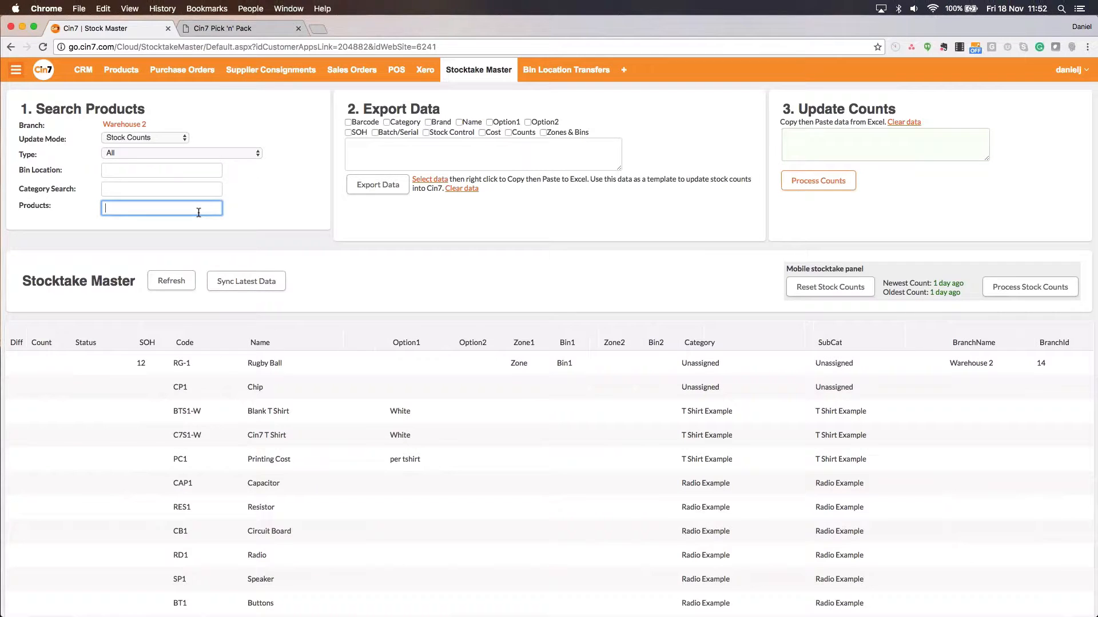
Search the products for "rugby" and export the stocktake data of the filtered list.
{"action": "type", "text": "rugby"}
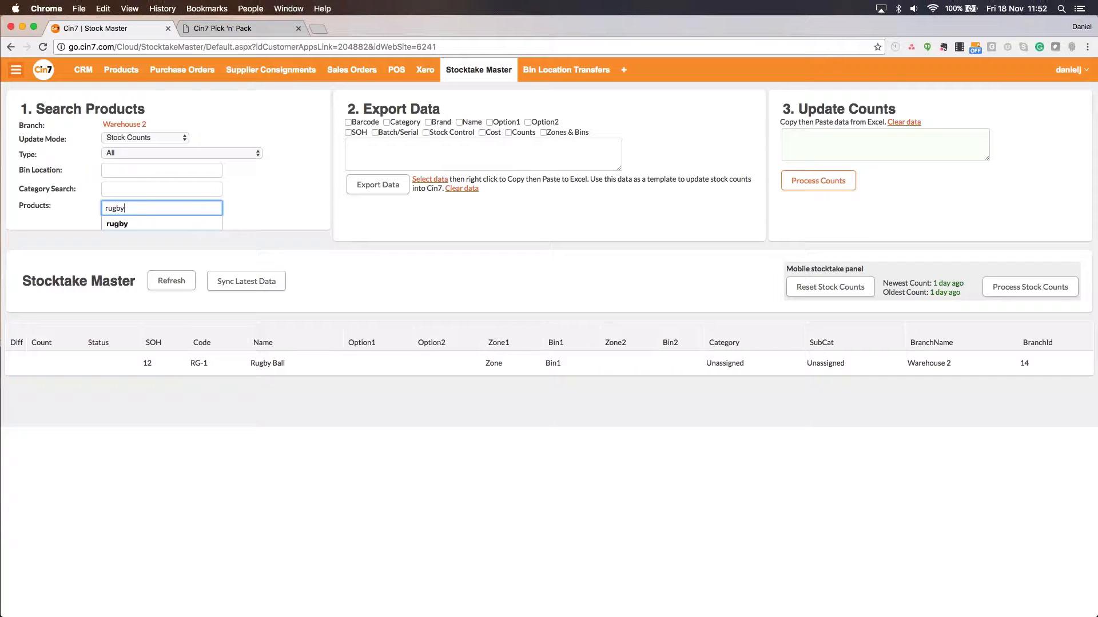
{"action": "left_click", "coordinate": [404, 240]}
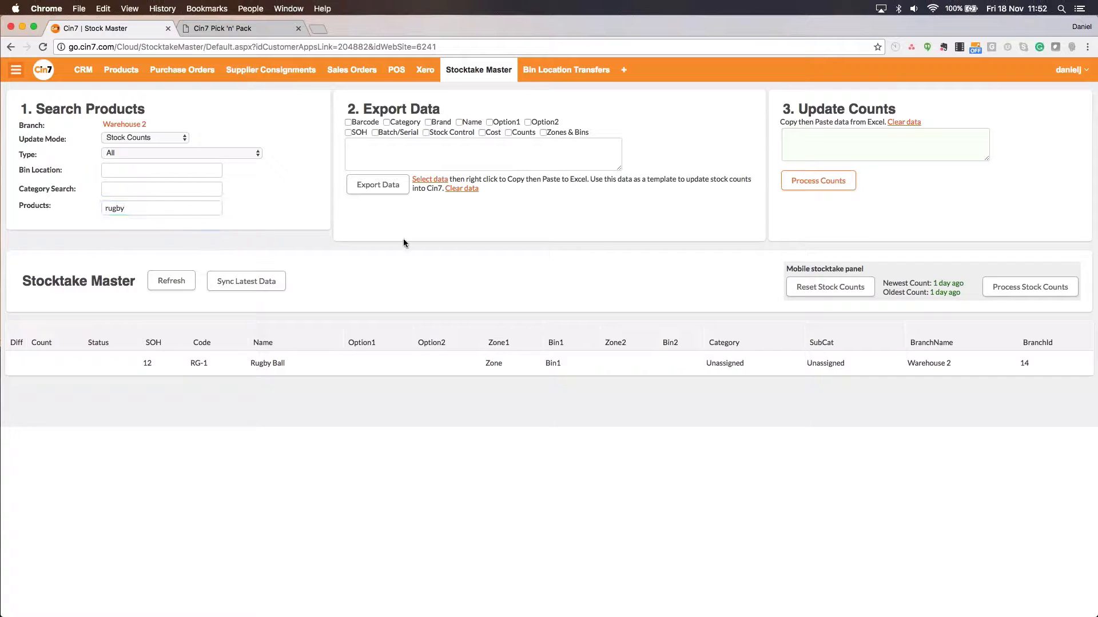
{"action": "left_click", "coordinate": [394, 190]}
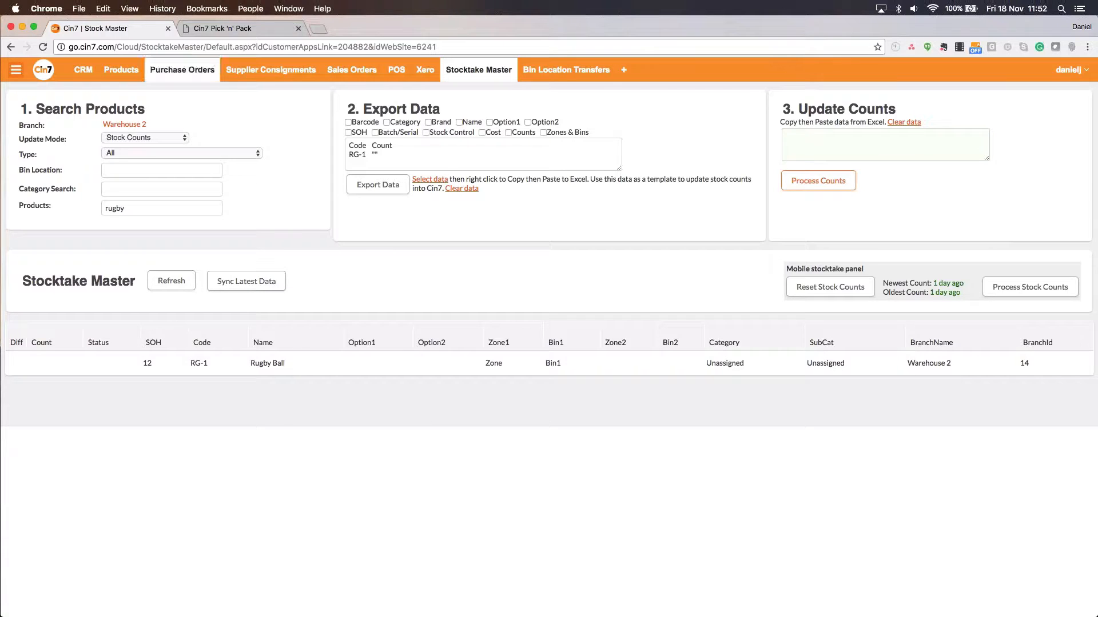
Clear the "rugby" product search to list all Warehouse 2 products again.
{"action": "left_click_drag", "start_coordinate": [126, 208], "coordinate": [80, 203]}
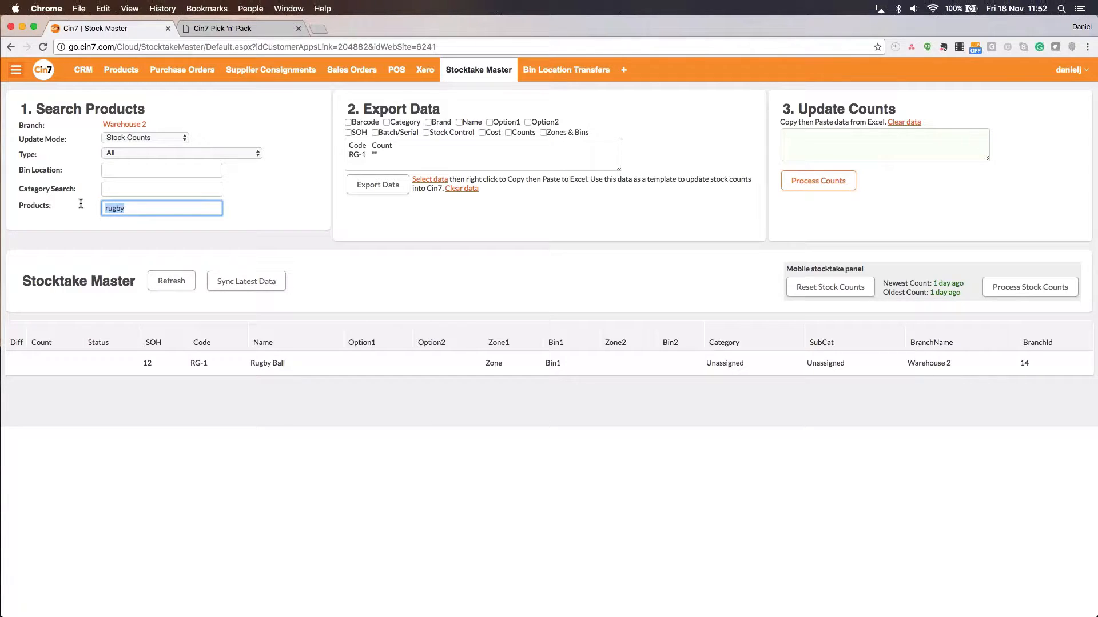
{"action": "left_click", "coordinate": [134, 153]}
{"action": "left_click", "coordinate": [76, 152]}
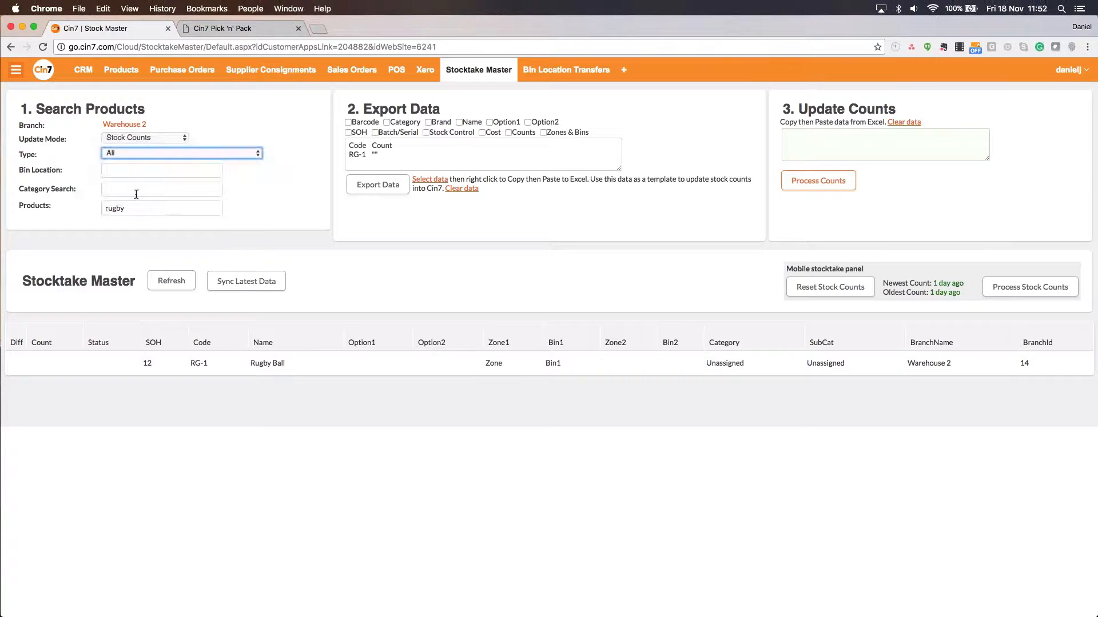
{"action": "left_click_drag", "start_coordinate": [133, 208], "coordinate": [81, 206]}
{"action": "key", "text": "BackSpace"}
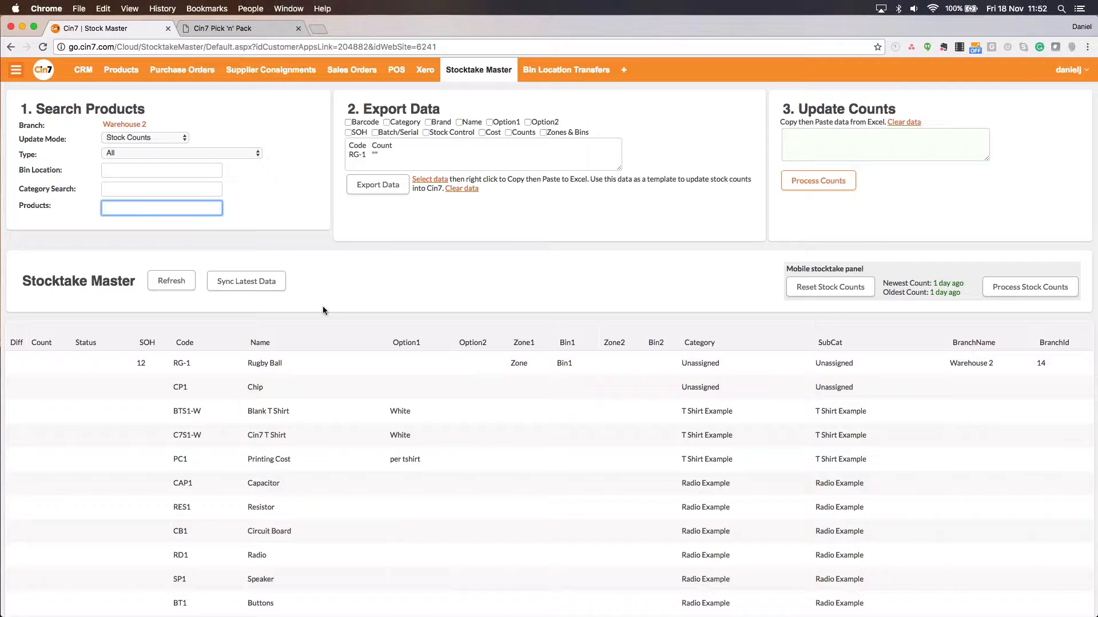
{"action": "scroll", "coordinate": [322, 306], "scroll_direction": "down", "scroll_amount": 4}
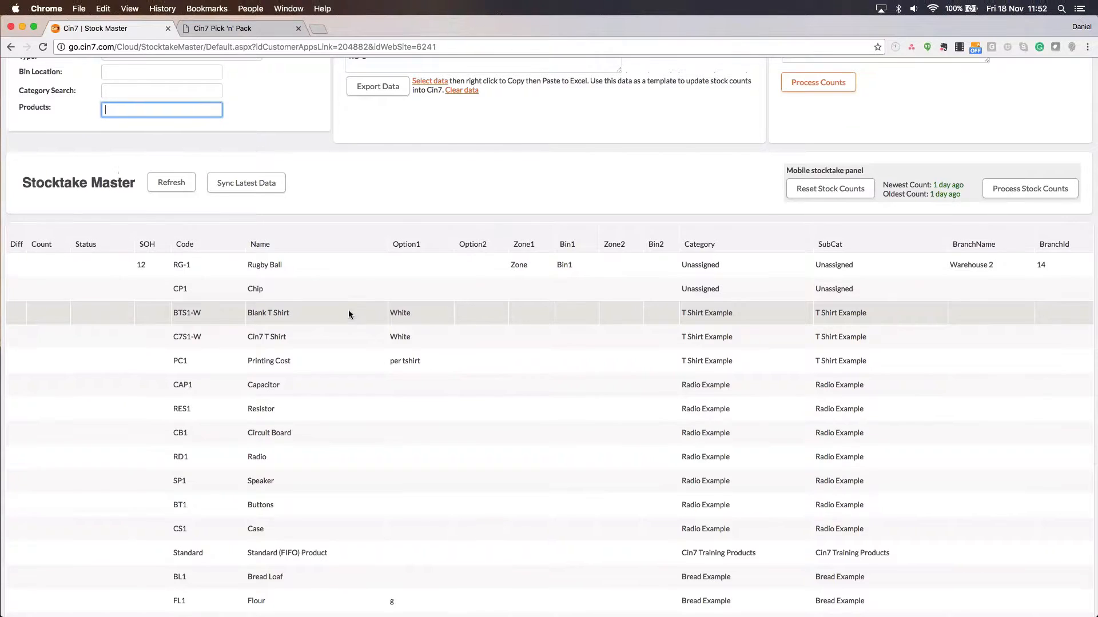
Change the update mode for Warehouse 2 to Replenishment Values.
{"action": "scroll", "coordinate": [348, 314], "scroll_direction": "up", "scroll_amount": 3}
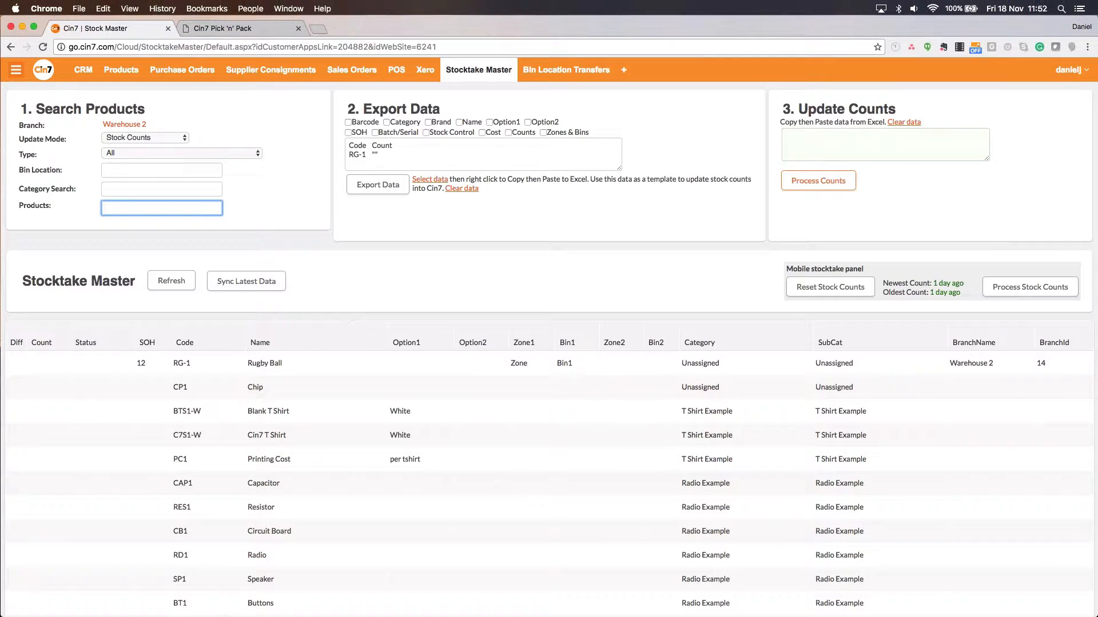
{"action": "left_click", "coordinate": [263, 227]}
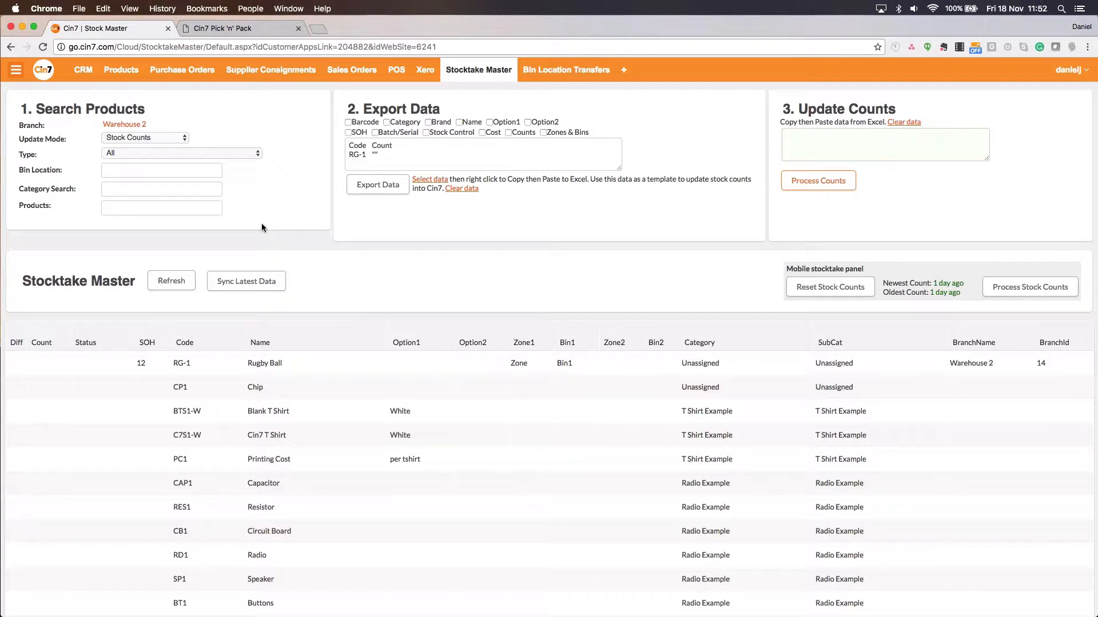
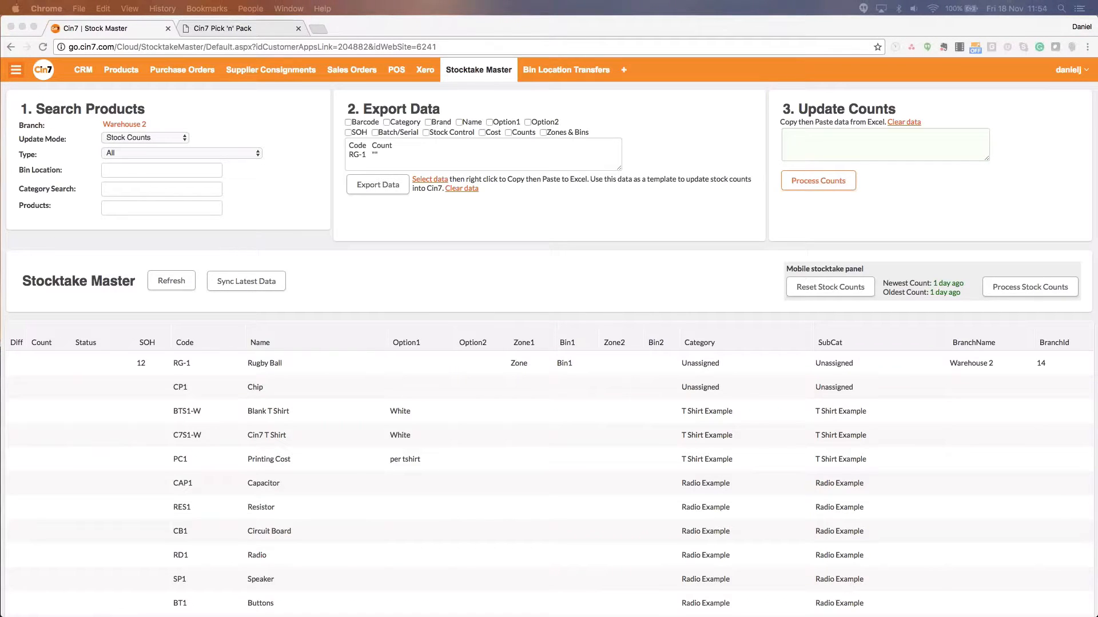
{"action": "left_click", "coordinate": [160, 167]}
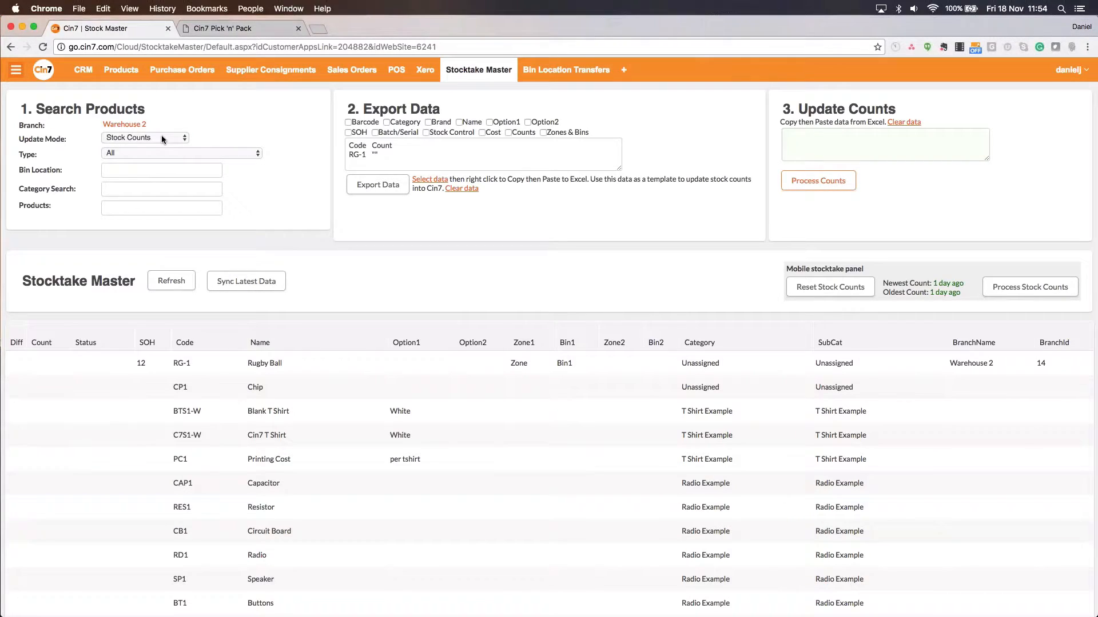
{"action": "left_click", "coordinate": [161, 136]}
{"action": "left_click", "coordinate": [159, 155]}
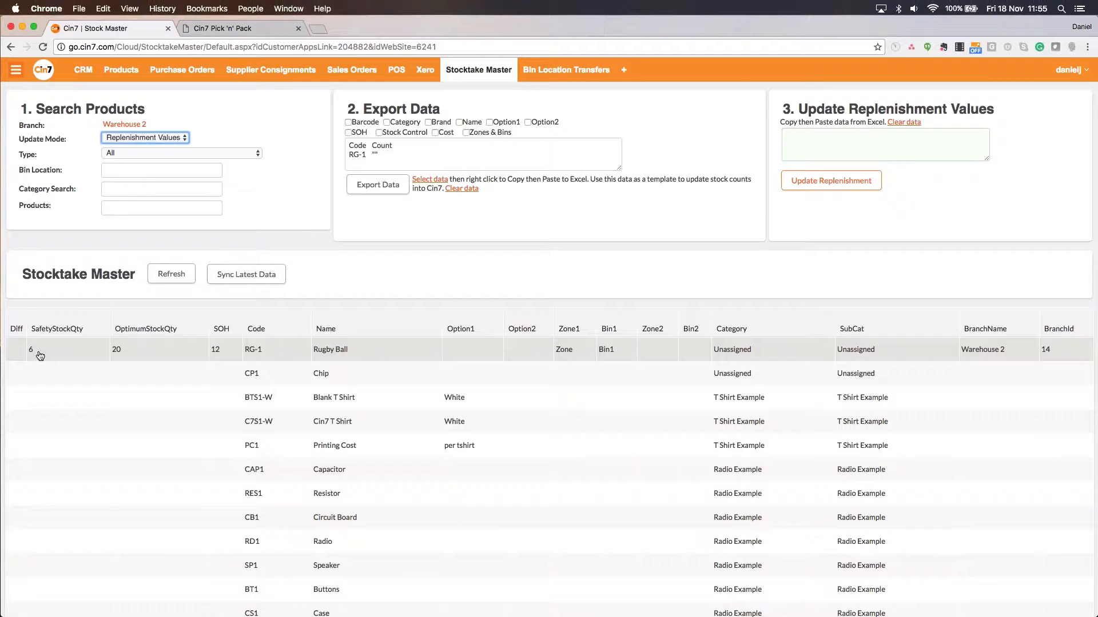
Search the products for "foot" and refresh the filtered list.
{"action": "left_click", "coordinate": [133, 210]}
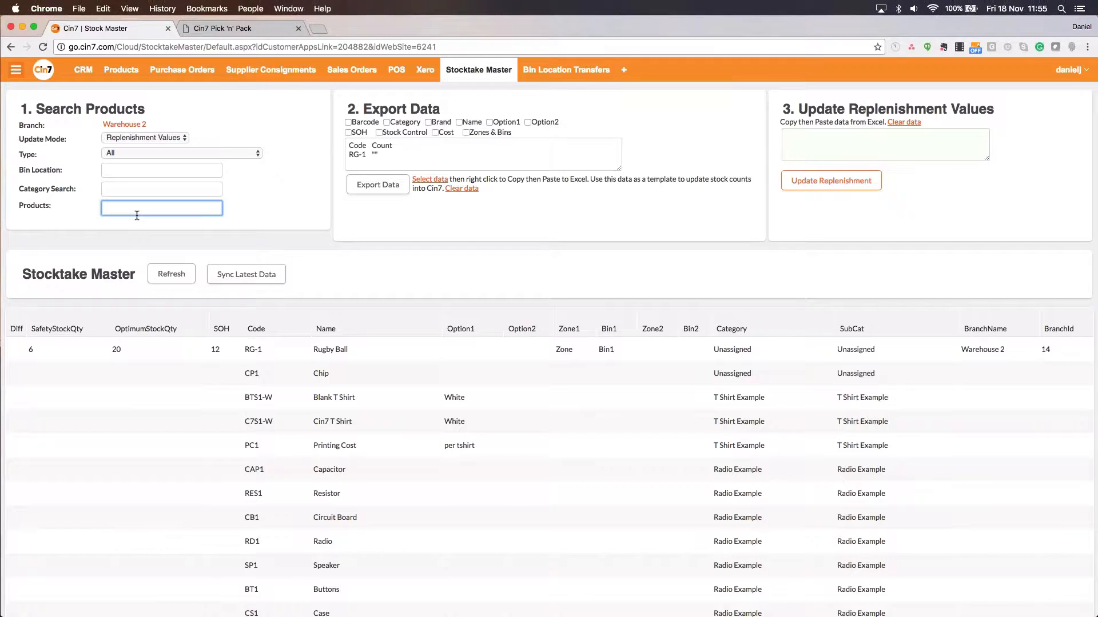
{"action": "type", "text": "foot"}
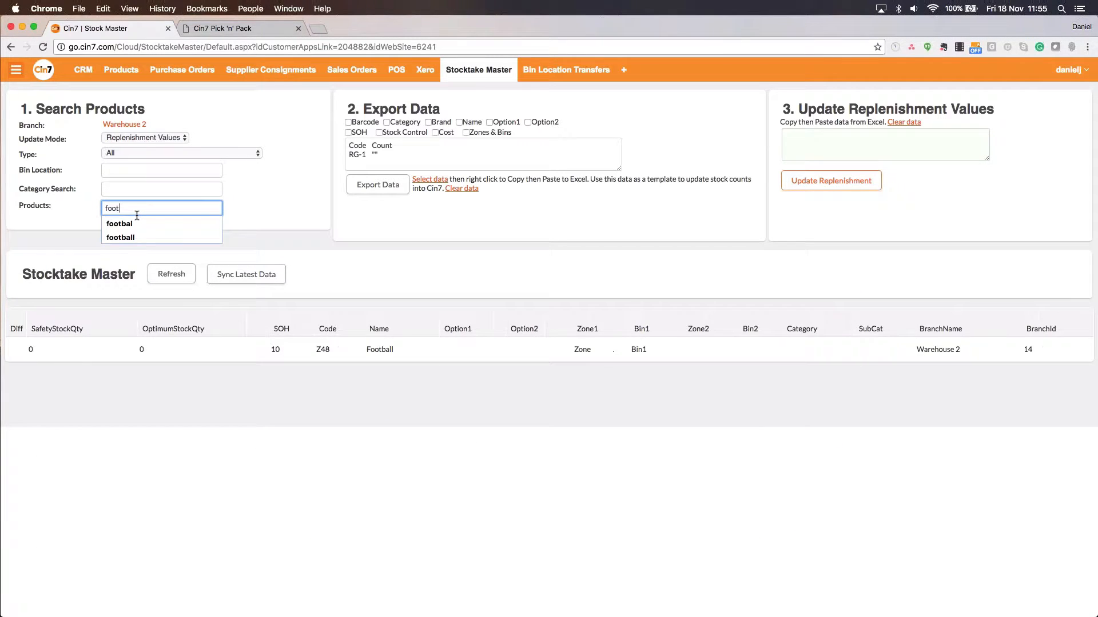
{"action": "left_click", "coordinate": [335, 229]}
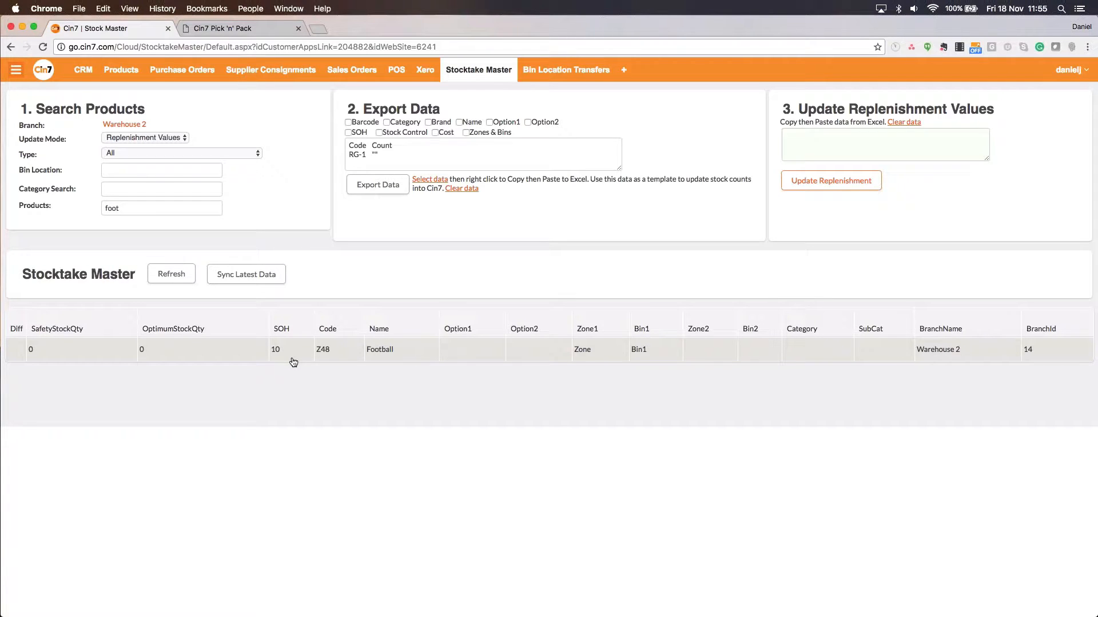
{"action": "left_click", "coordinate": [171, 273]}
Export the football's replenishment data with the product name included and copy the exported text.
{"action": "left_click", "coordinate": [359, 147]}
{"action": "left_click_drag", "start_coordinate": [392, 157], "coordinate": [327, 140]}
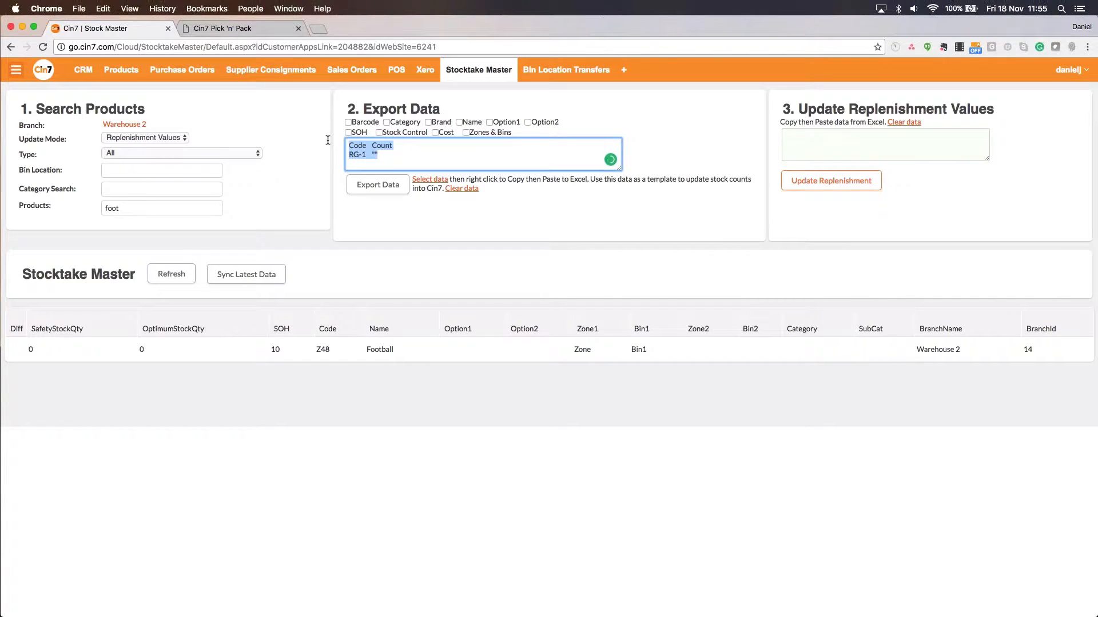
{"action": "left_click", "coordinate": [389, 187]}
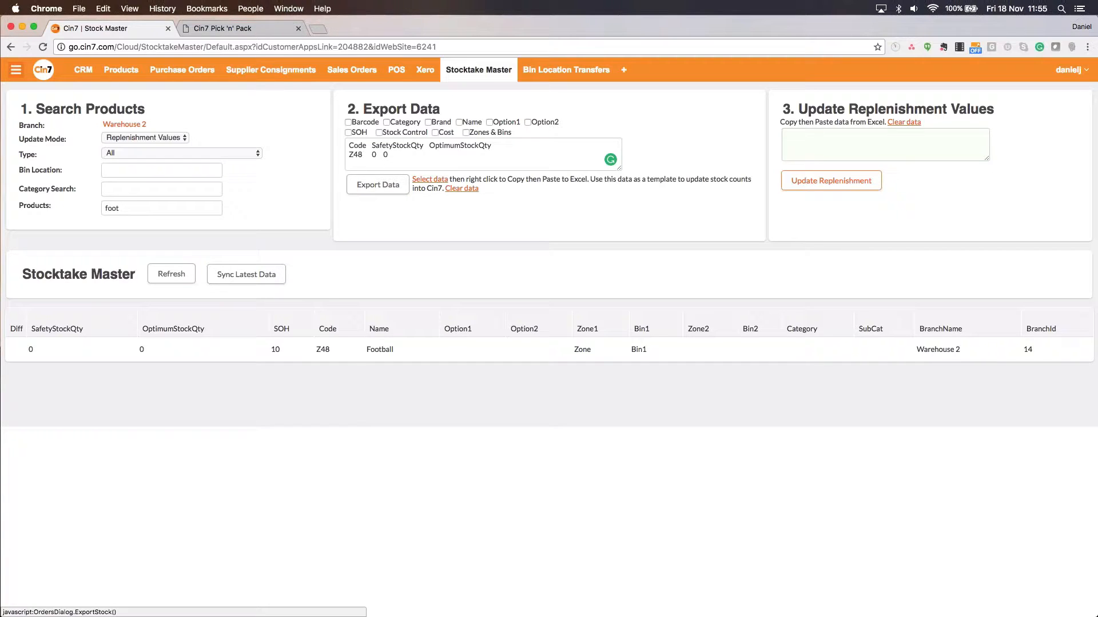
{"action": "left_click", "coordinate": [459, 122]}
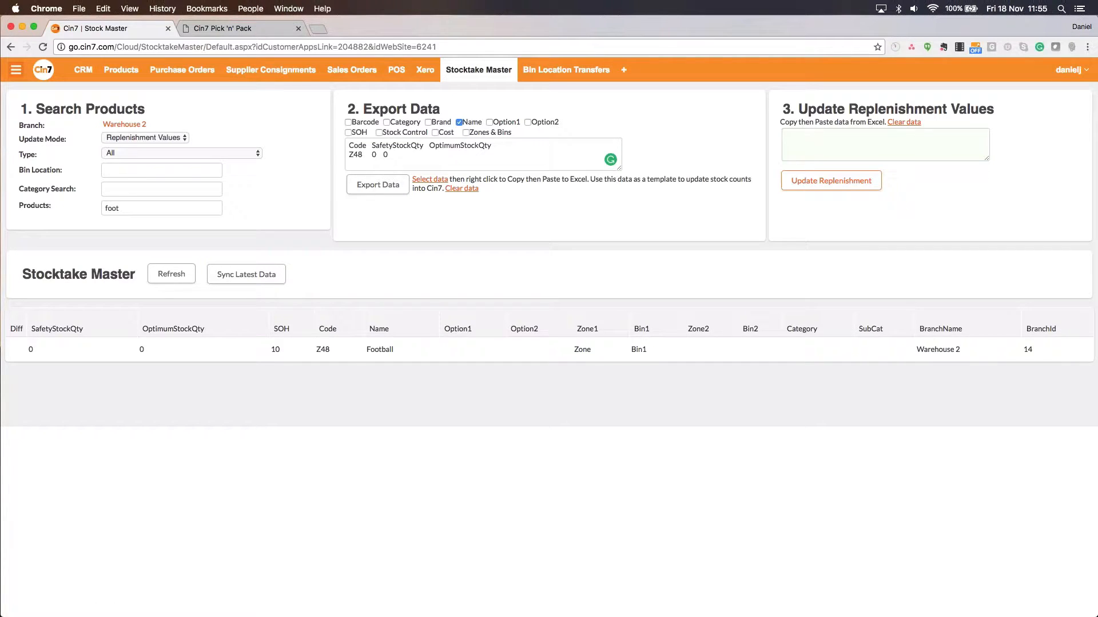
{"action": "left_click", "coordinate": [383, 185]}
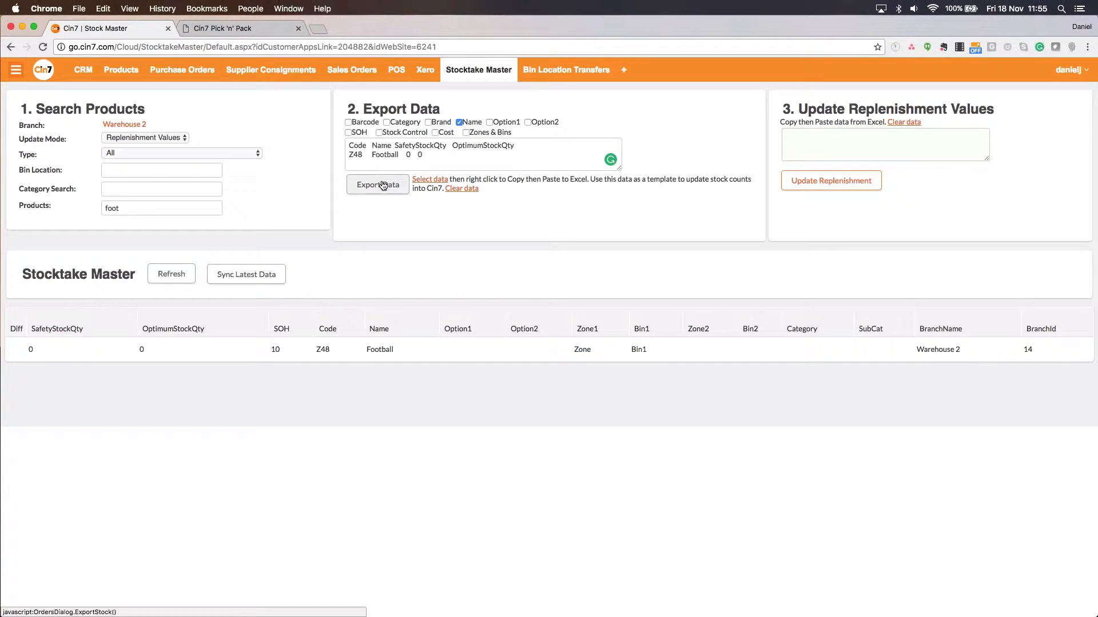
{"action": "left_click_drag", "start_coordinate": [456, 155], "coordinate": [302, 140]}
{"action": "key", "text": "super+c"}
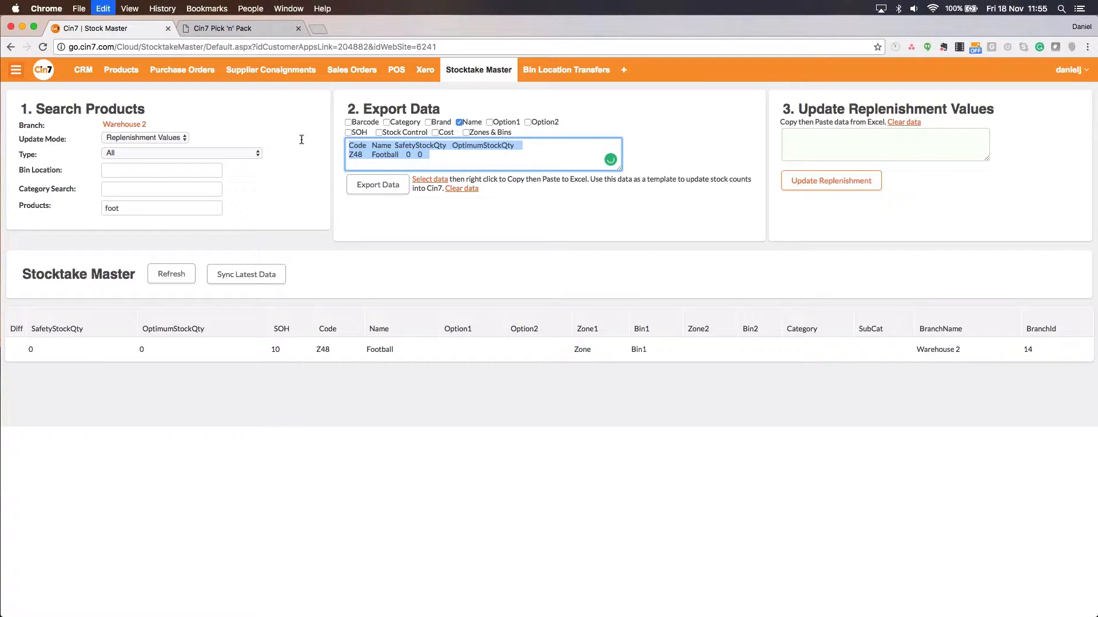
Switch to Excel, dismiss the AutoUpdate window and the view-only notice, and paste the exported data from cell A1.
{"action": "mouse_move", "coordinate": [715, 611]}
{"action": "left_click", "coordinate": [599, 610]}
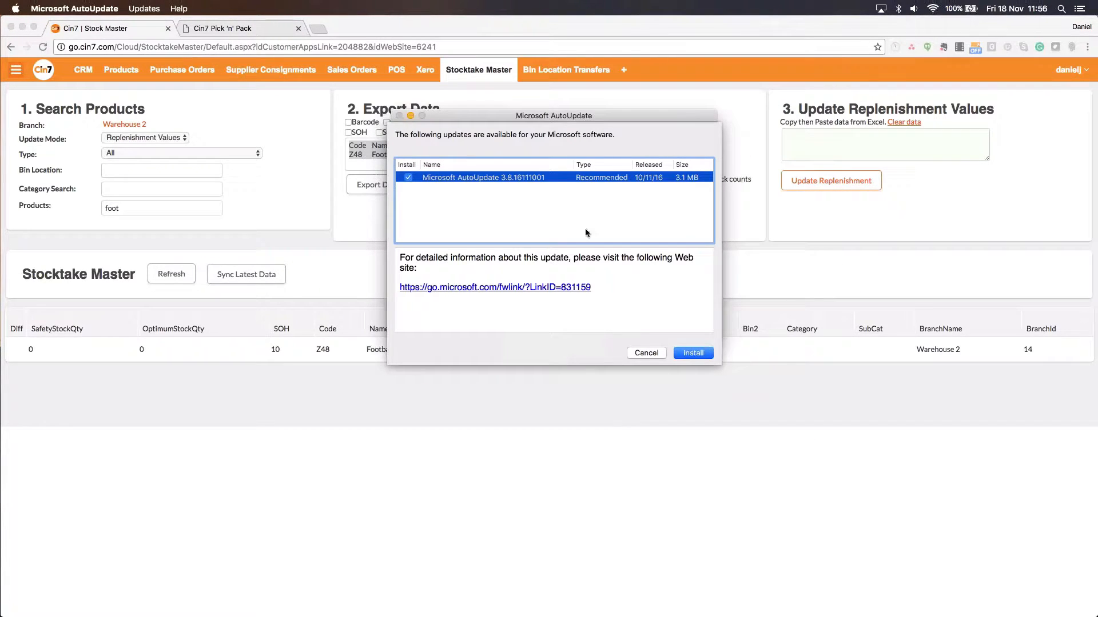
{"action": "left_click", "coordinate": [659, 354]}
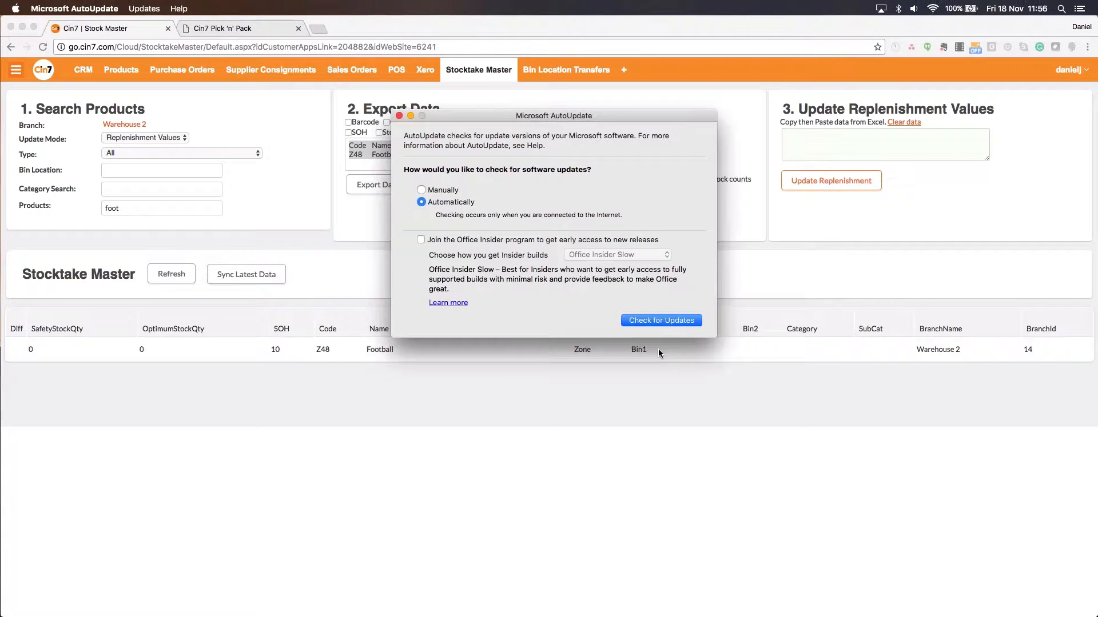
{"action": "left_click", "coordinate": [399, 116]}
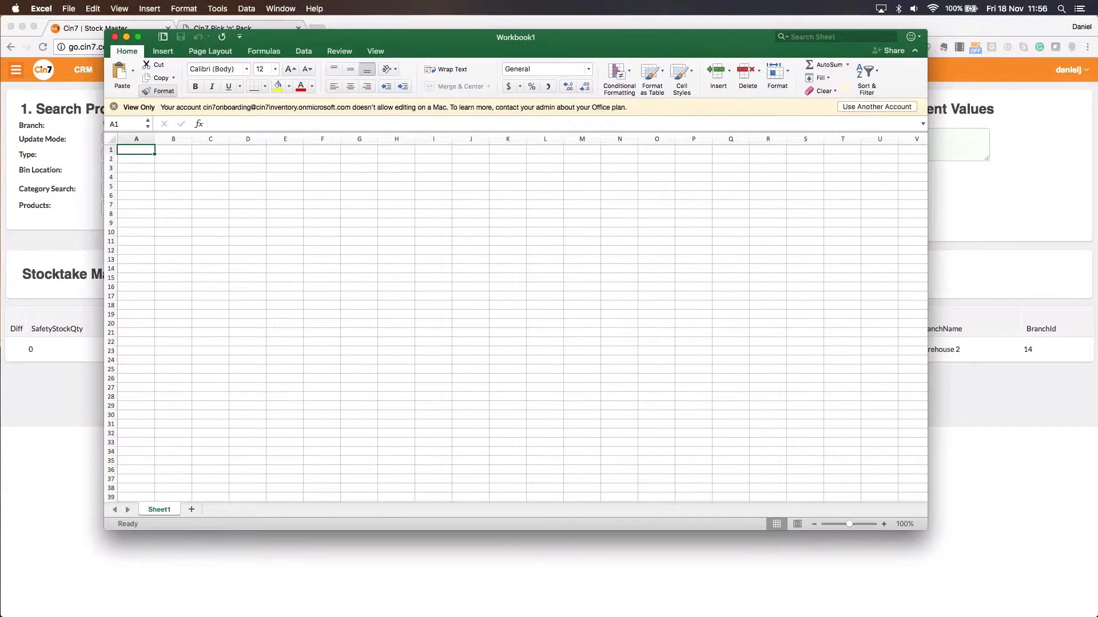
{"action": "left_click", "coordinate": [114, 107]}
{"action": "key", "text": "super+v"}
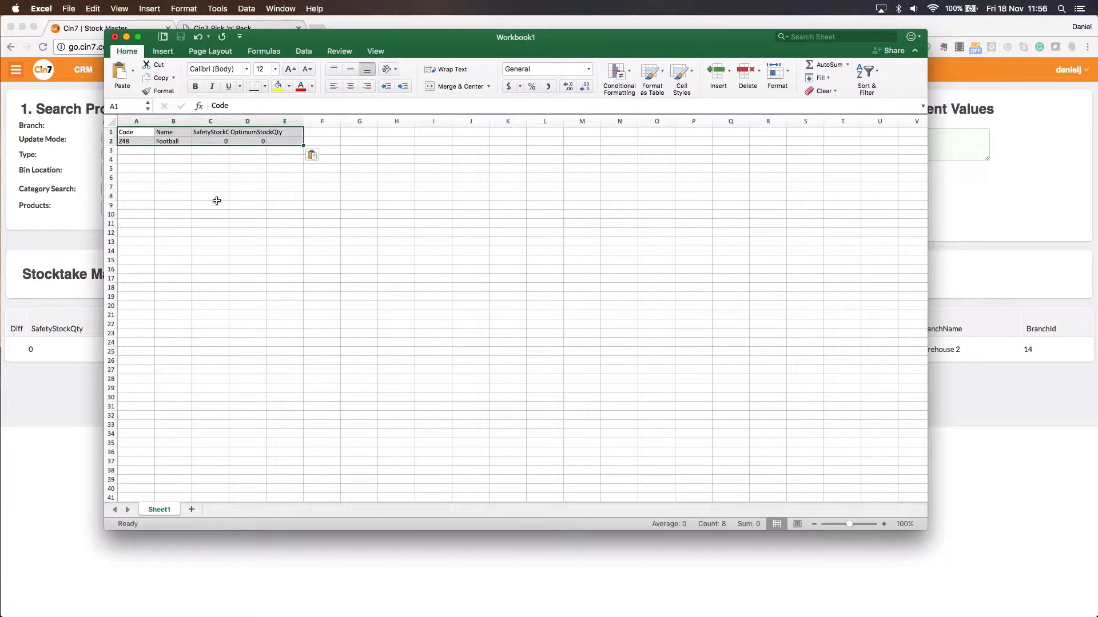
Widen columns C and D to fit their headings and move the workbook aside to uncover the stocktake page.
{"action": "left_click_drag", "start_coordinate": [592, 37], "coordinate": [603, 73]}
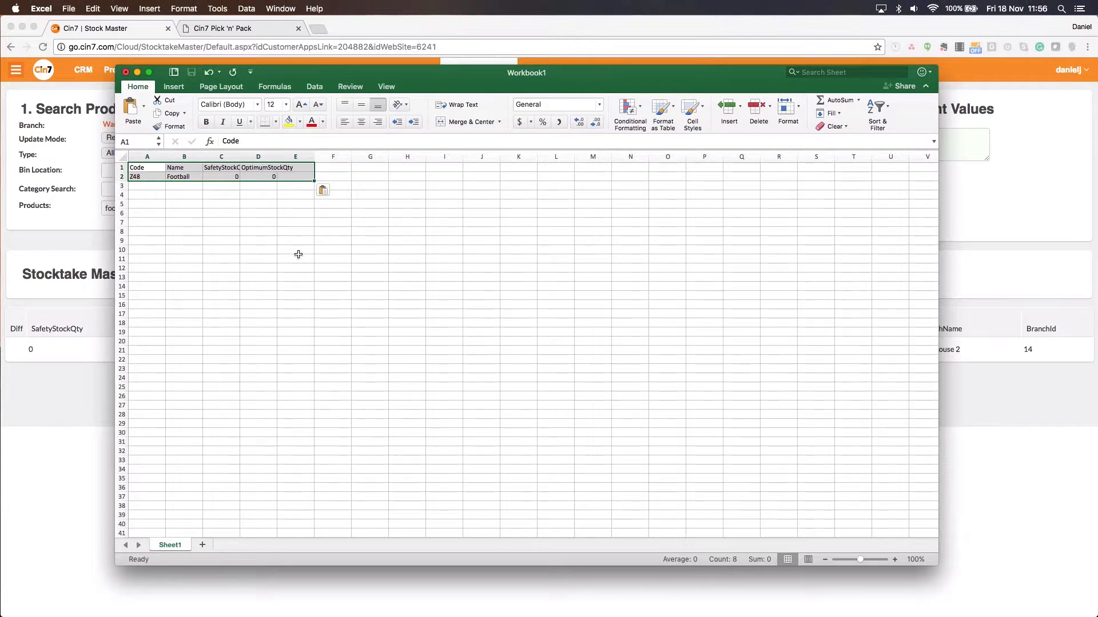
{"action": "left_click_drag", "start_coordinate": [277, 160], "coordinate": [320, 160]}
{"action": "left_click_drag", "start_coordinate": [239, 157], "coordinate": [318, 156]}
{"action": "left_click_drag", "start_coordinate": [401, 155], "coordinate": [417, 155]}
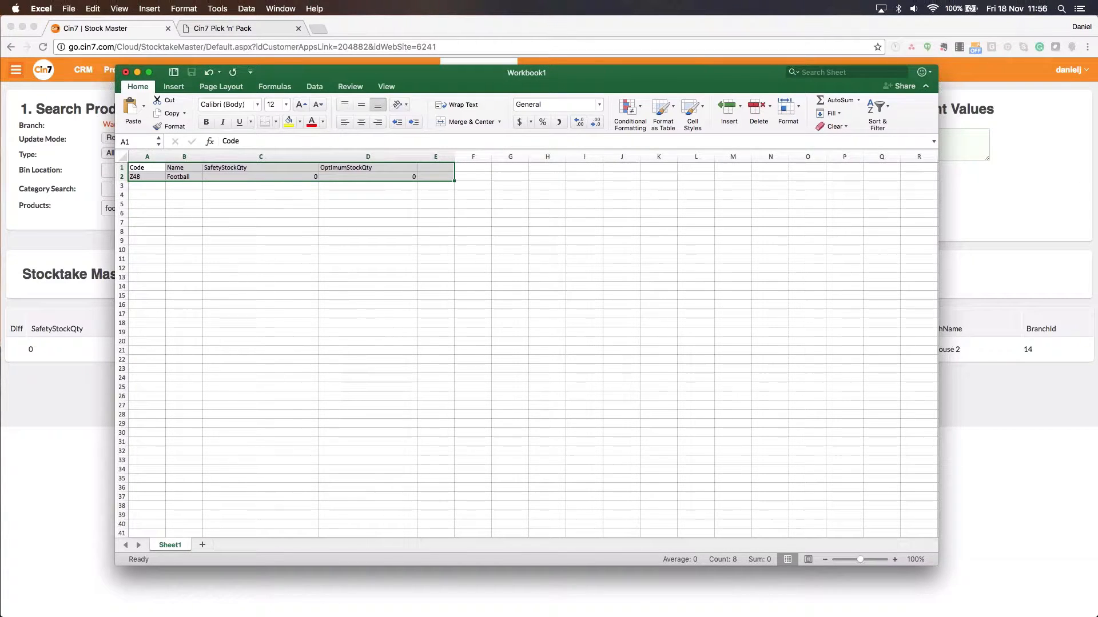
{"action": "left_click_drag", "start_coordinate": [452, 78], "coordinate": [724, 146]}
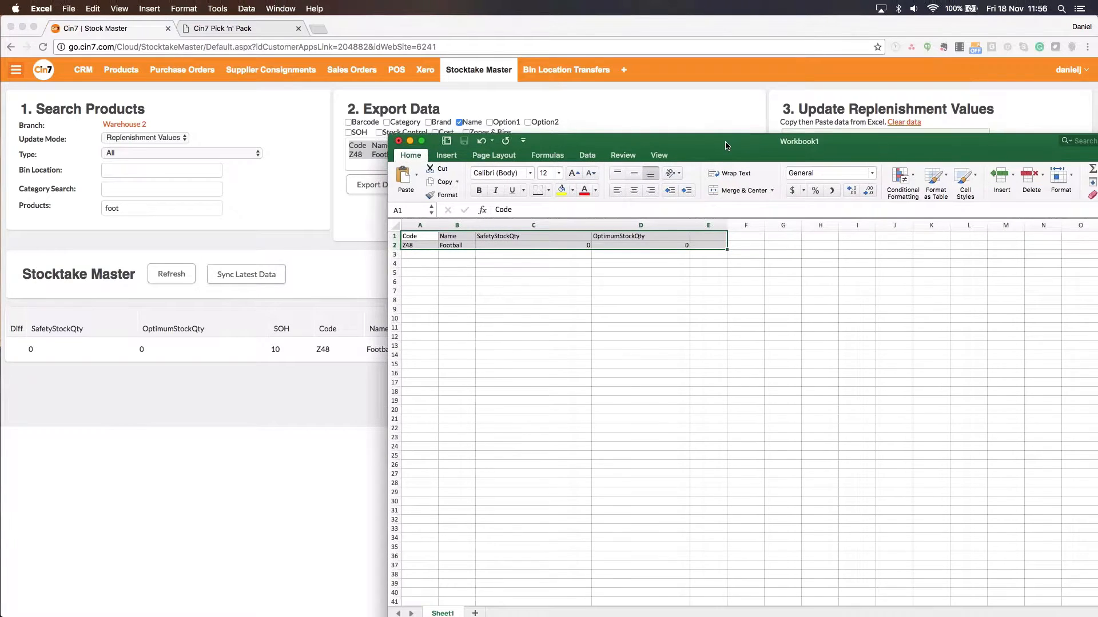
Set the football's OptimumStockQty to 20 and its SafetyStockQty to 11.
{"action": "left_click", "coordinate": [673, 246]}
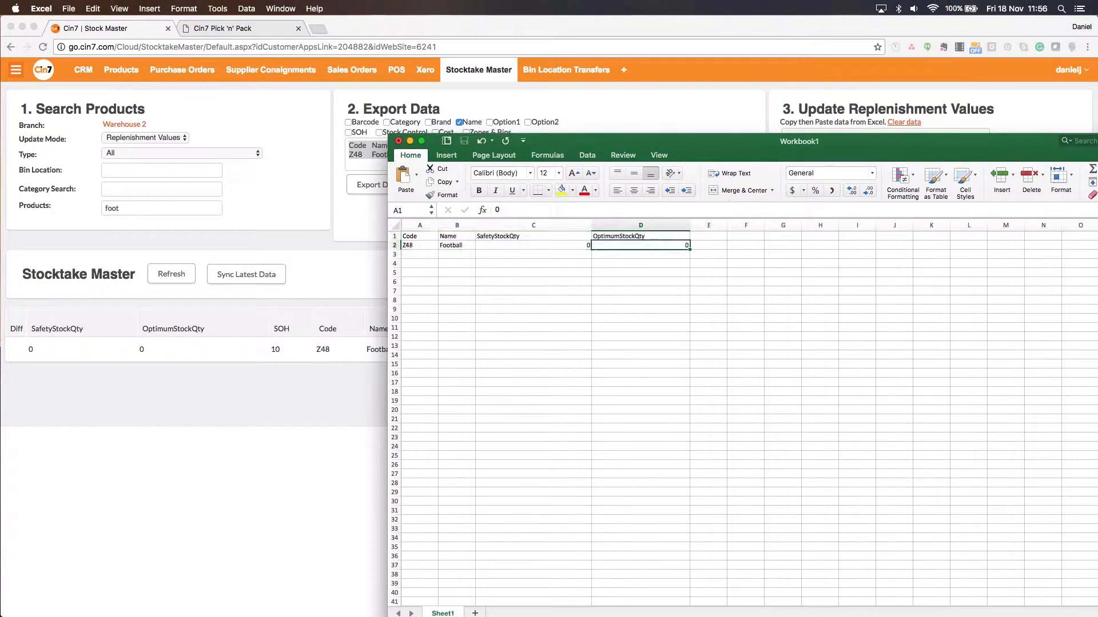
{"action": "type", "text": "20"}
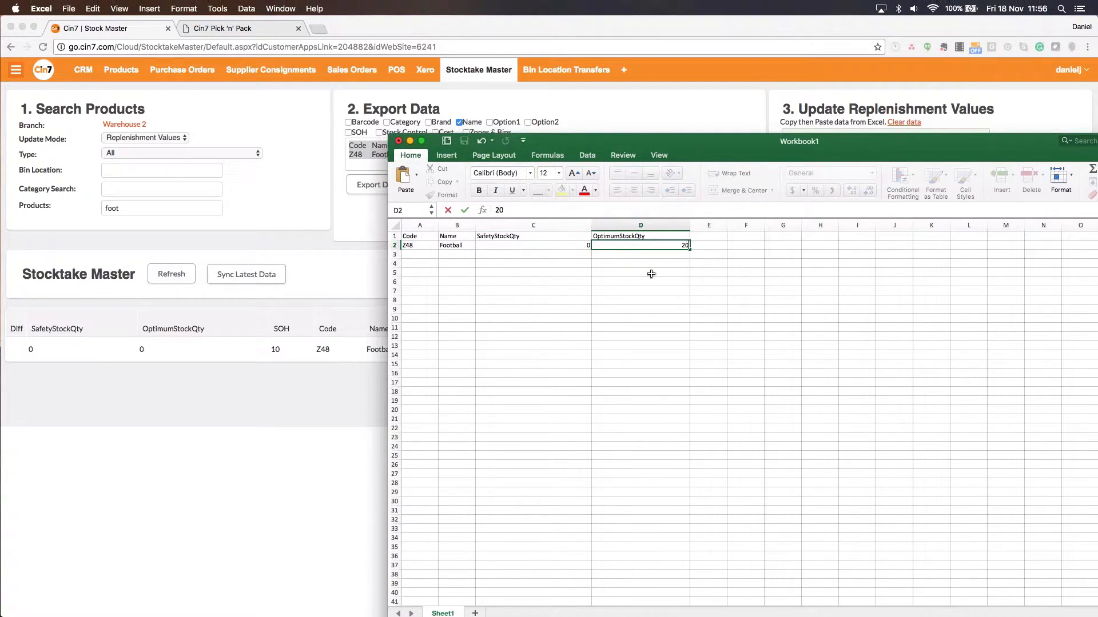
{"action": "left_click", "coordinate": [581, 272]}
{"action": "left_click", "coordinate": [562, 244]}
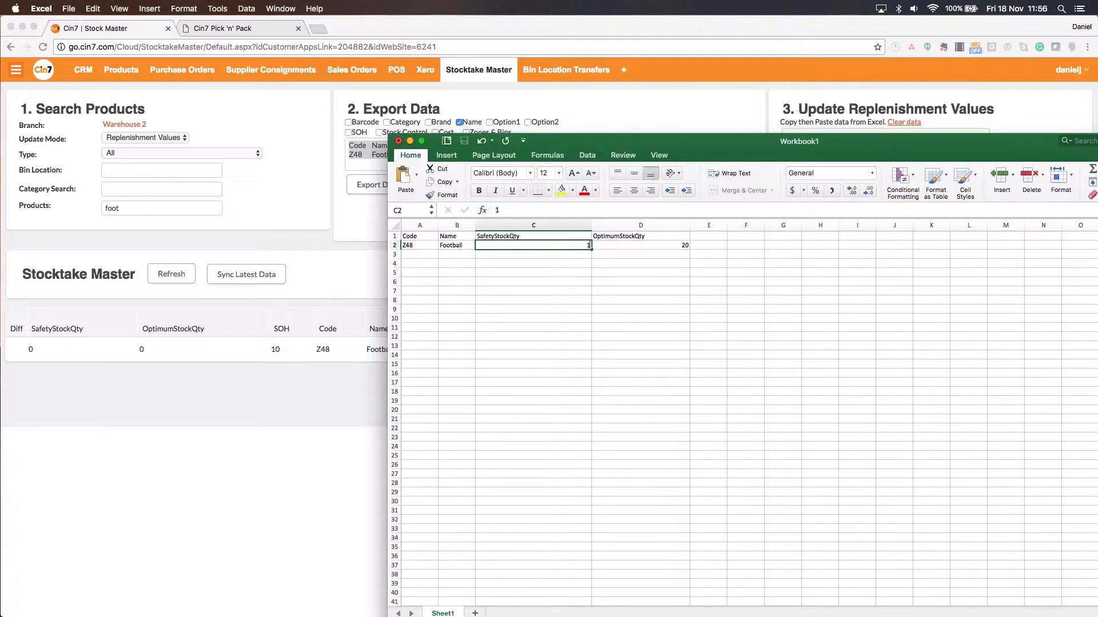
{"action": "type", "text": "11"}
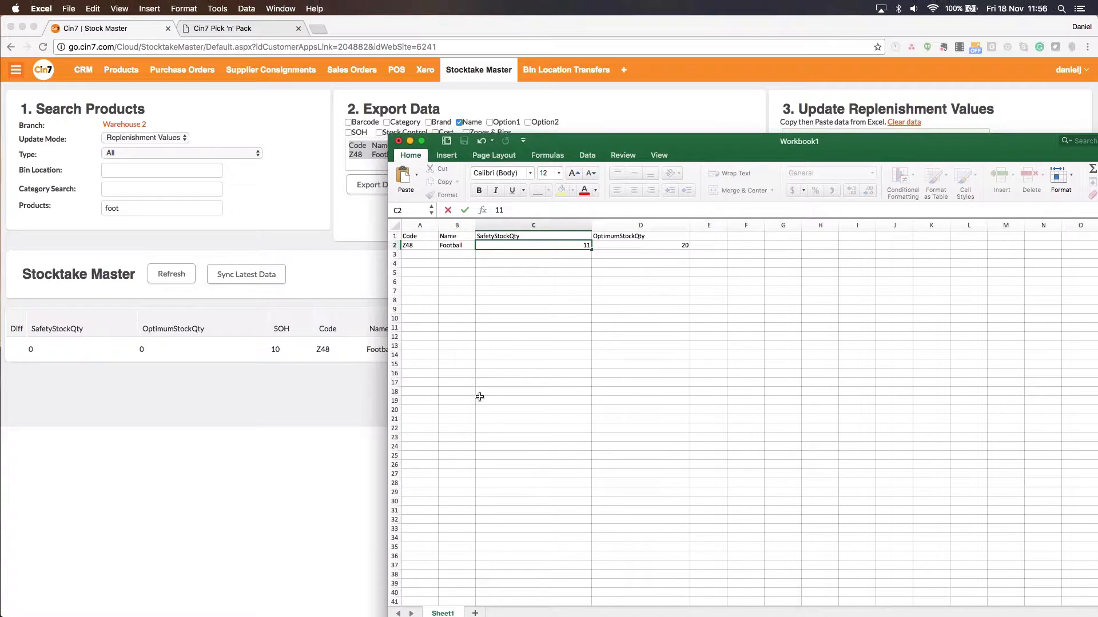
Copy the edited range A1:D2 into the replenishment update data in Cin7 and confirm the update.
{"action": "left_click_drag", "start_coordinate": [637, 247], "coordinate": [395, 227]}
{"action": "key", "text": "super+c"}
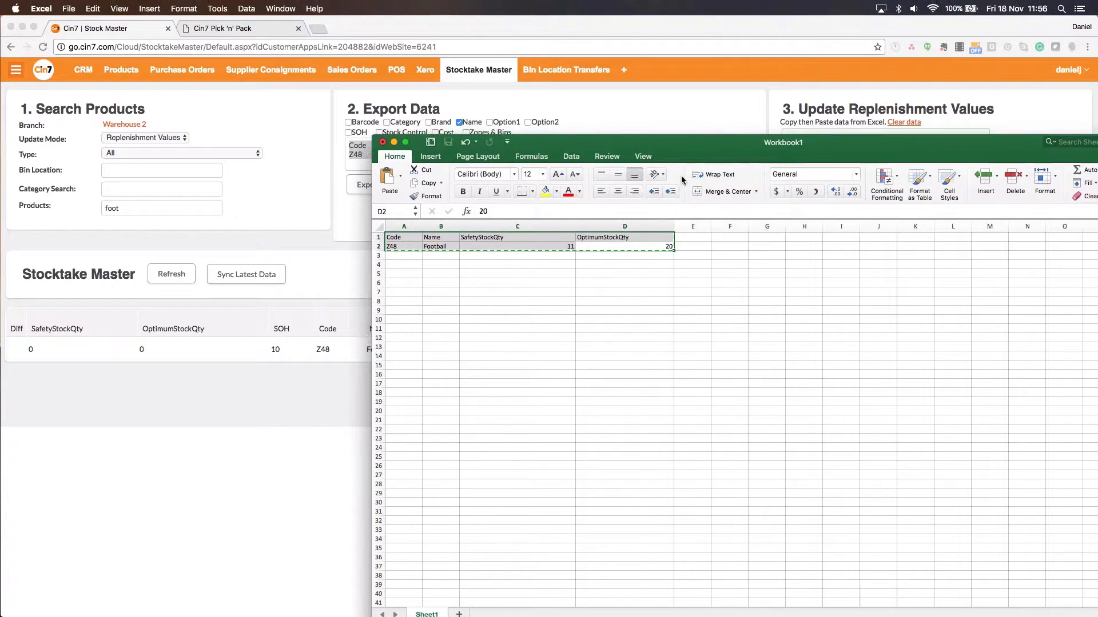
{"action": "key", "text": "super+m"}
{"action": "left_click", "coordinate": [872, 150]}
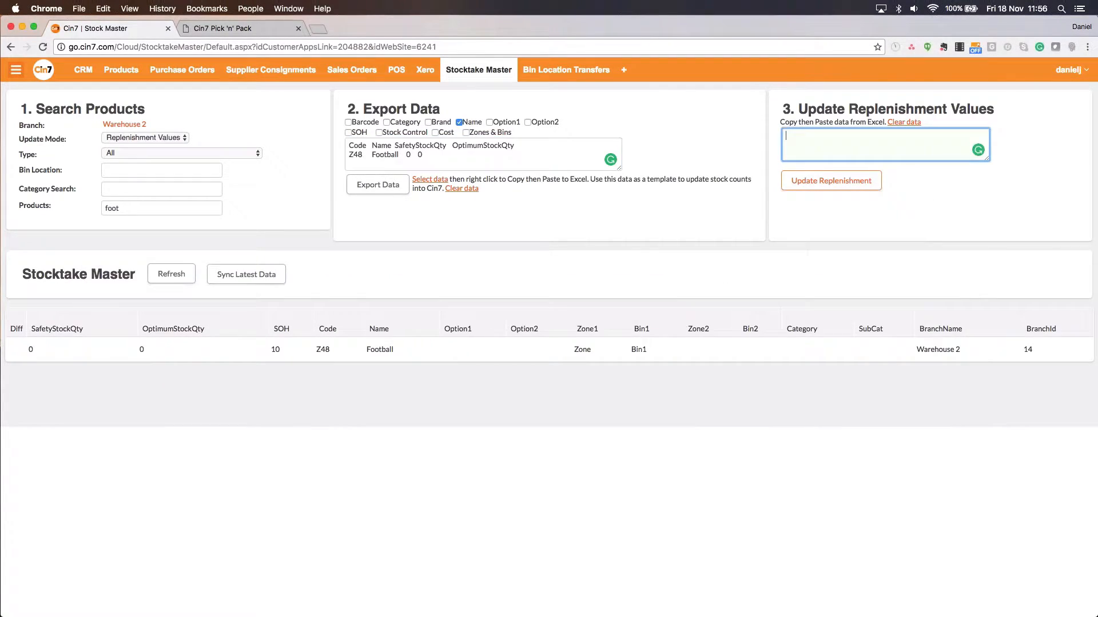
{"action": "key", "text": "super+v"}
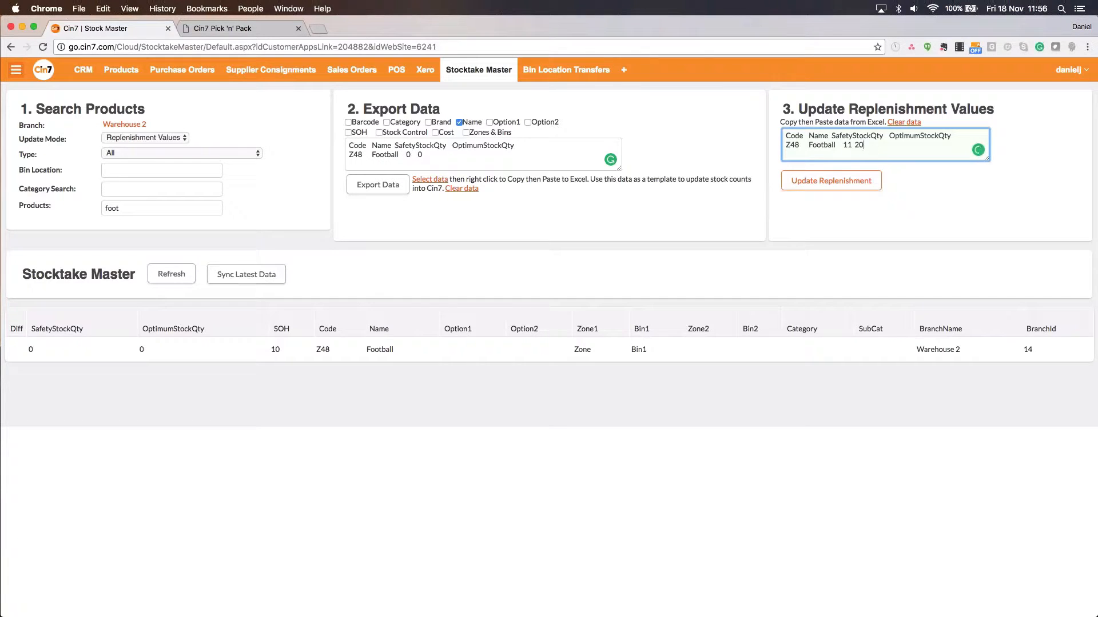
{"action": "left_click", "coordinate": [847, 188]}
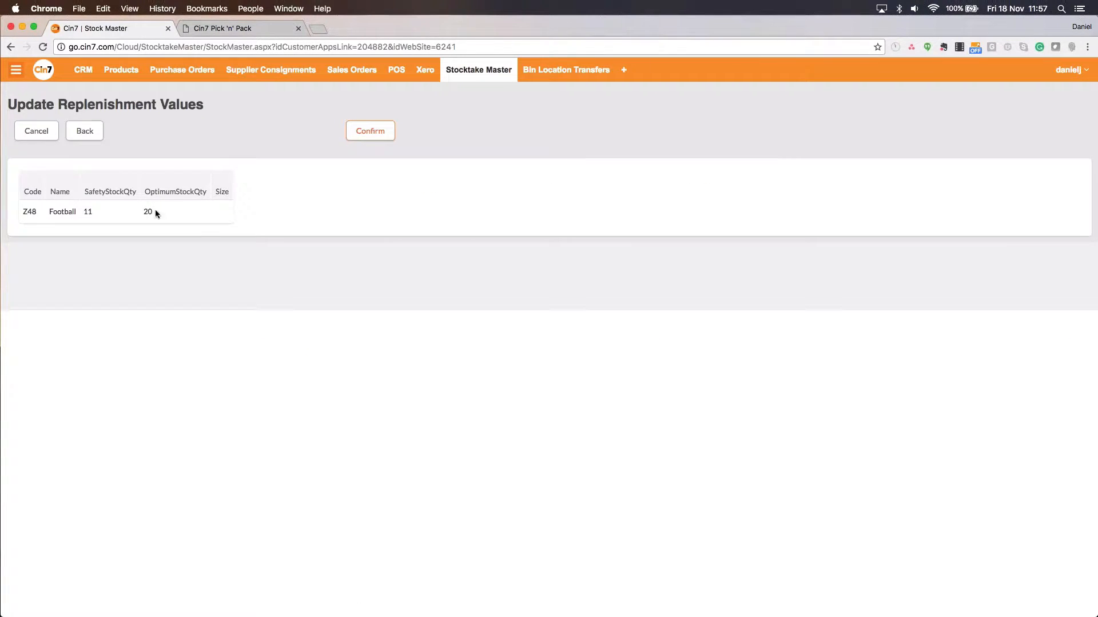
{"action": "left_click", "coordinate": [366, 137]}
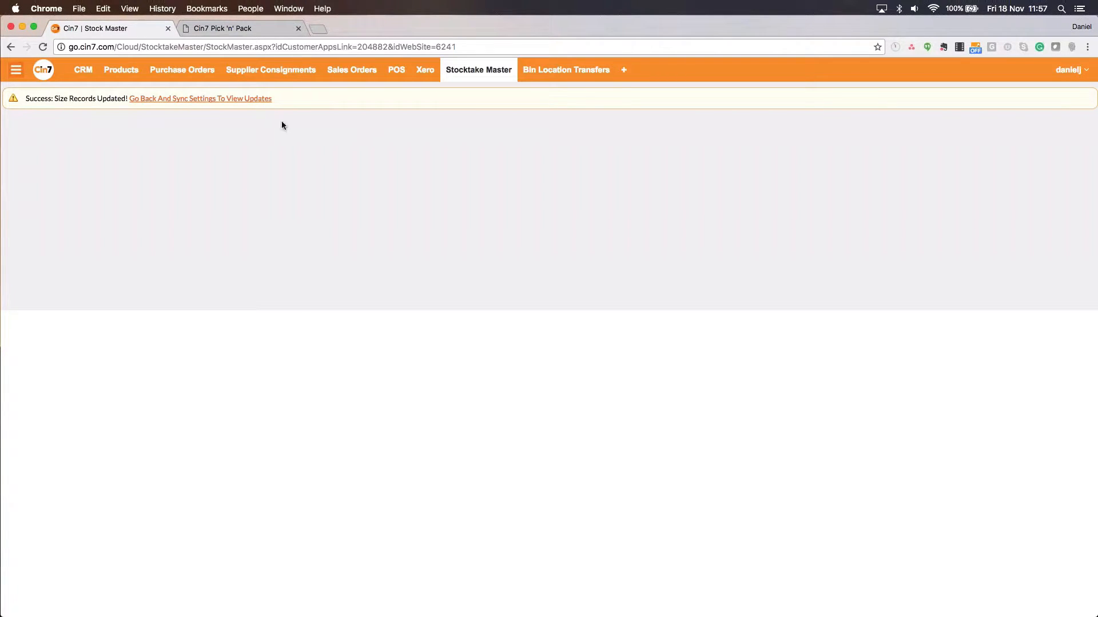
Go back to Stocktake Master with settings synced and dismiss the branch prompt.
{"action": "left_click", "coordinate": [234, 100]}
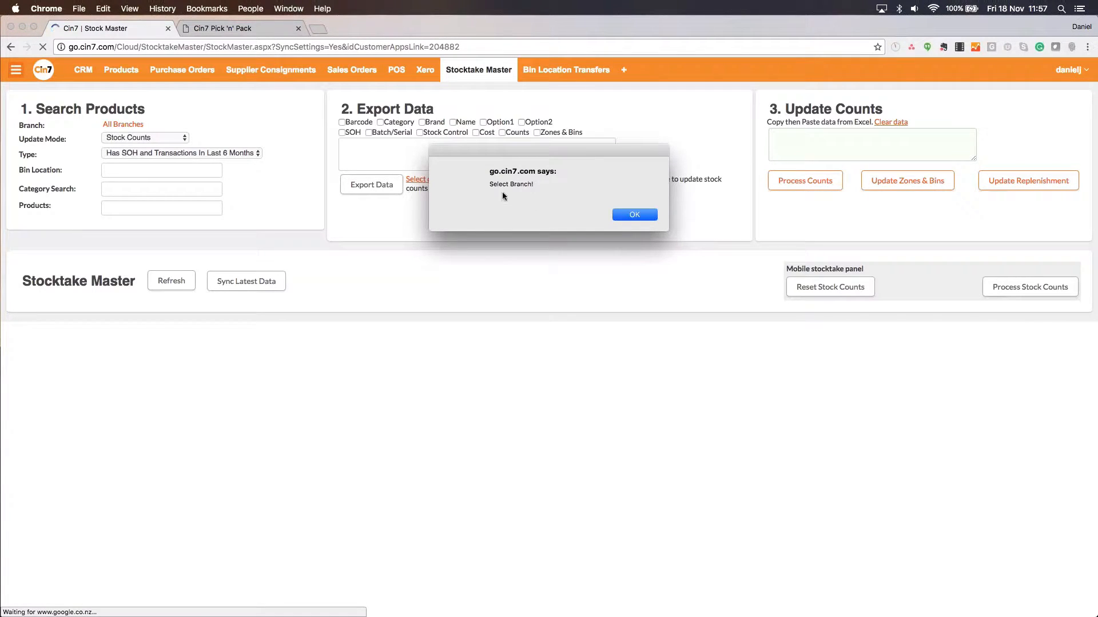
{"action": "left_click", "coordinate": [635, 214]}
{"action": "left_click", "coordinate": [124, 124]}
{"action": "left_click", "coordinate": [307, 111]}
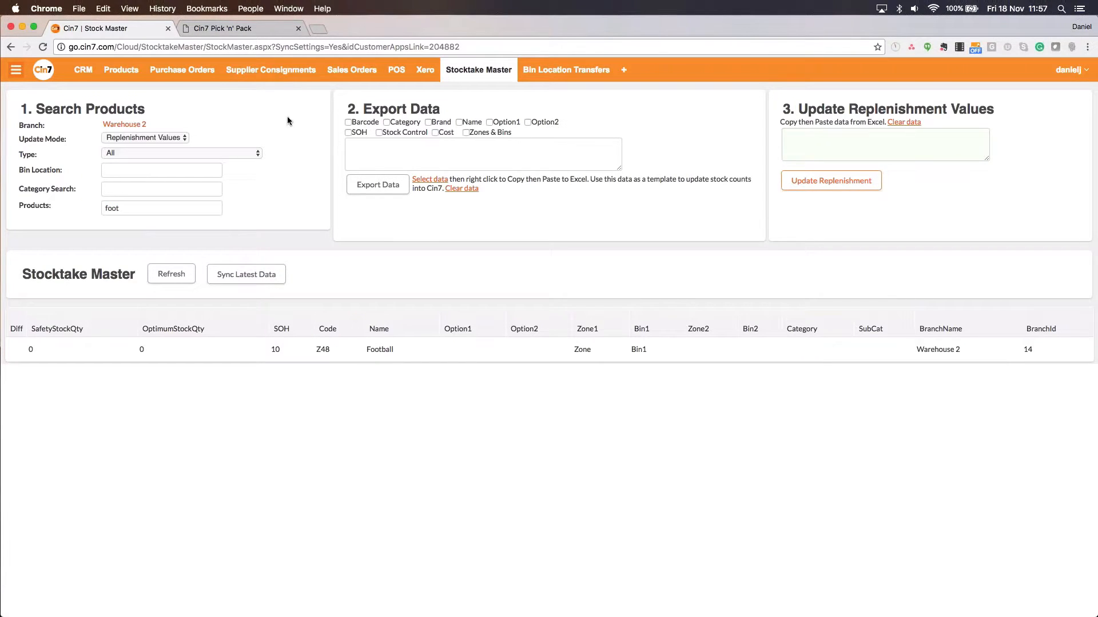
Sync the latest stock data and reselect the branch Warehouse 2.
{"action": "left_click", "coordinate": [245, 274]}
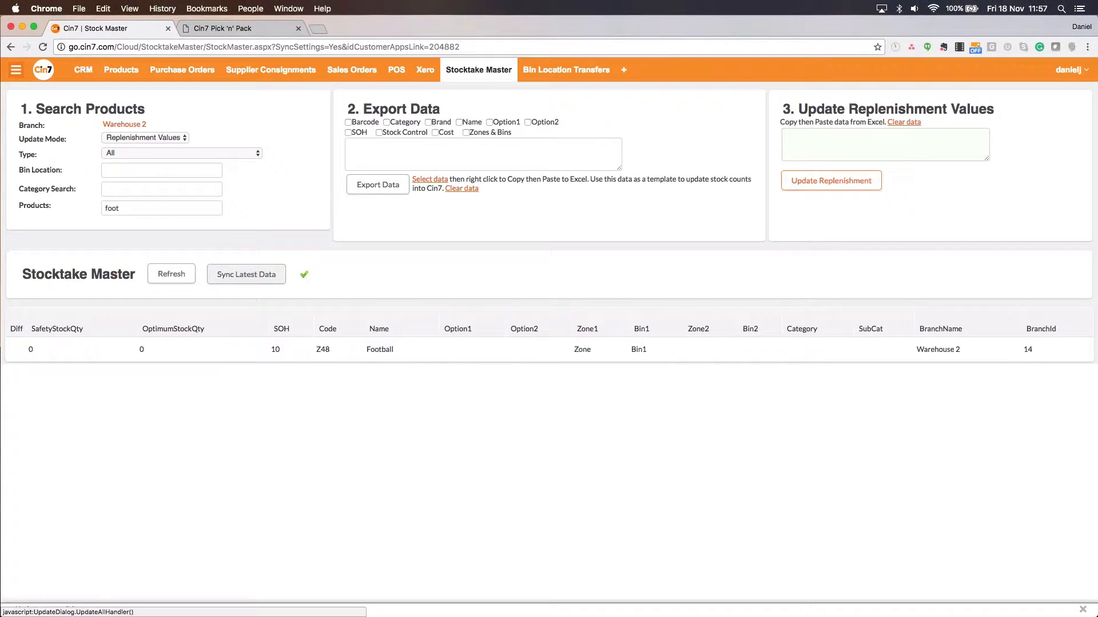
{"action": "left_click", "coordinate": [143, 125]}
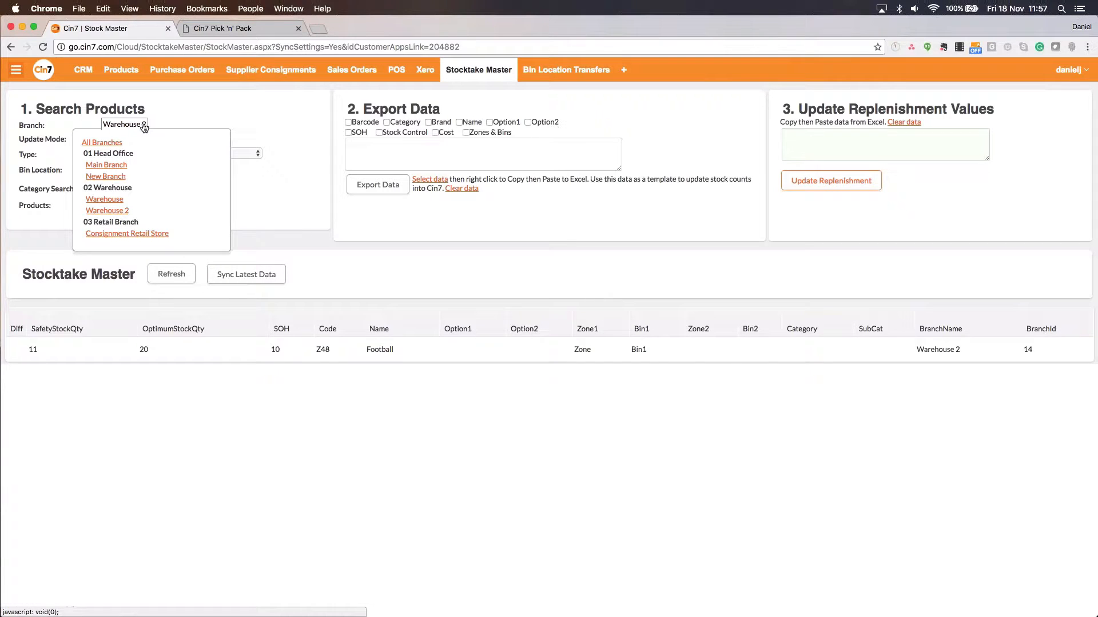
{"action": "left_click", "coordinate": [122, 210]}
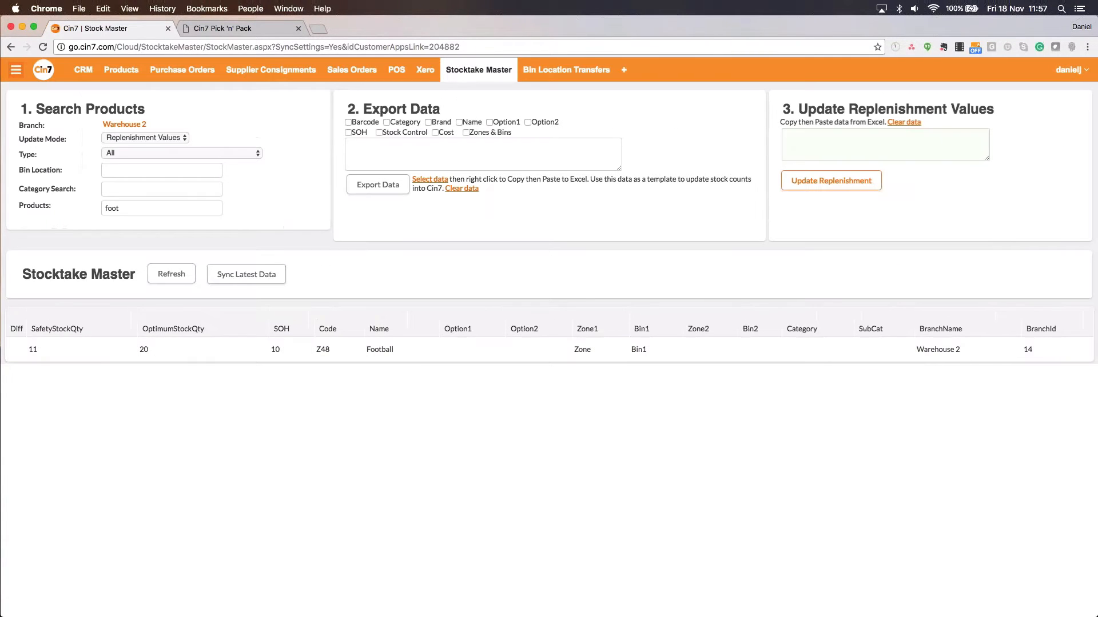
Clear the product search filter and look through the full product list for Warehouse 2.
{"action": "left_click_drag", "start_coordinate": [127, 208], "coordinate": [65, 206]}
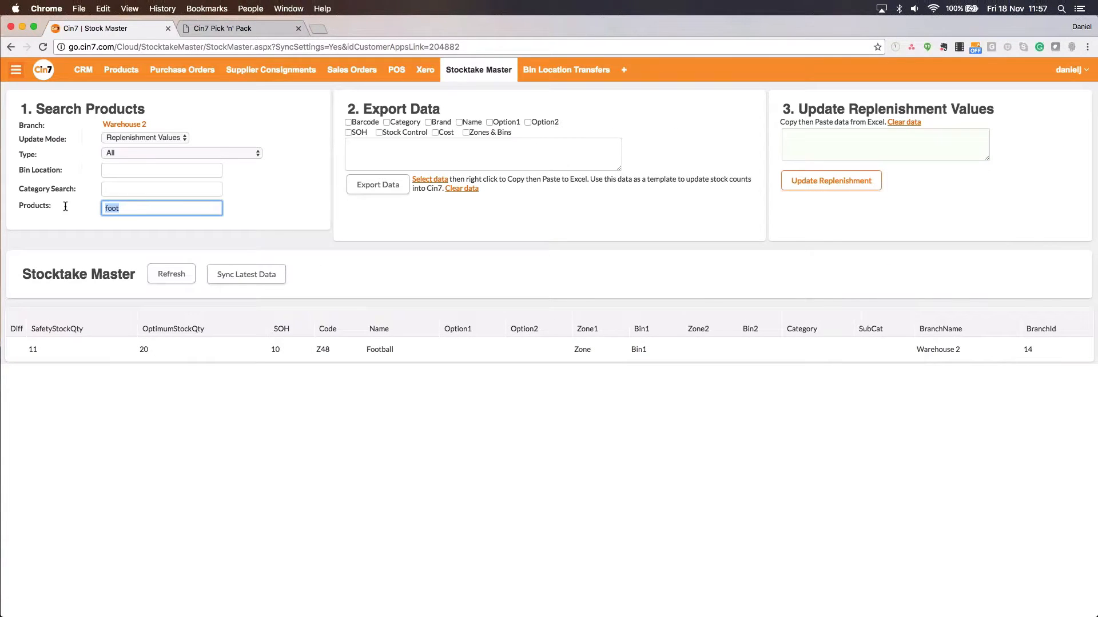
{"action": "key", "text": "BackSpace"}
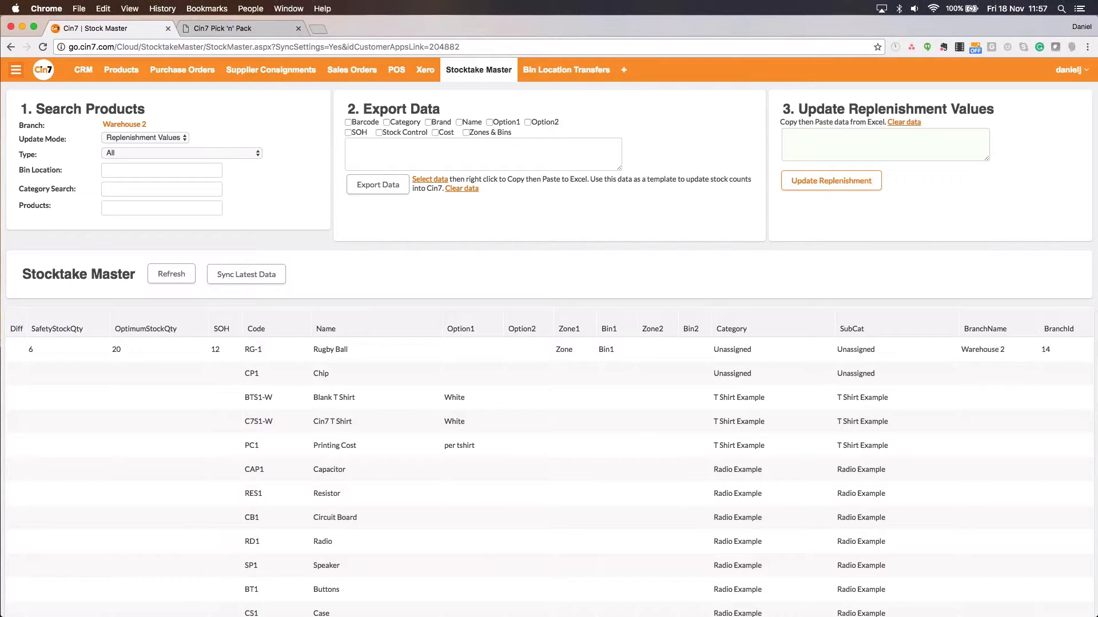
{"action": "scroll", "coordinate": [212, 340], "scroll_direction": "down", "scroll_amount": 2}
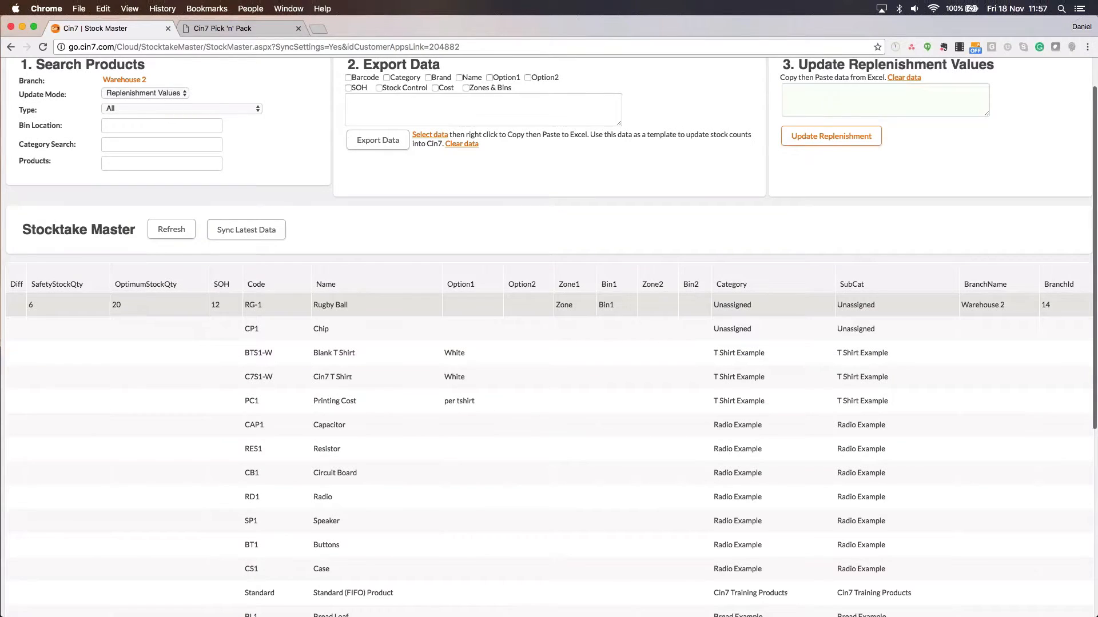
{"action": "scroll", "coordinate": [168, 615], "scroll_direction": "down", "scroll_amount": 10}
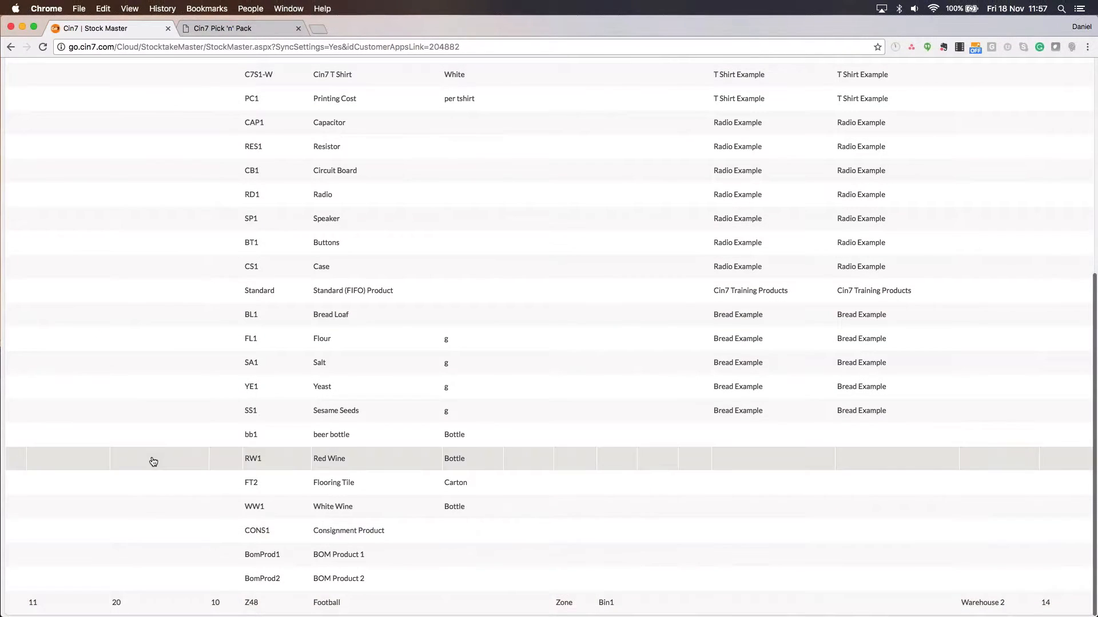
{"action": "scroll", "coordinate": [153, 461], "scroll_direction": "up", "scroll_amount": 12}
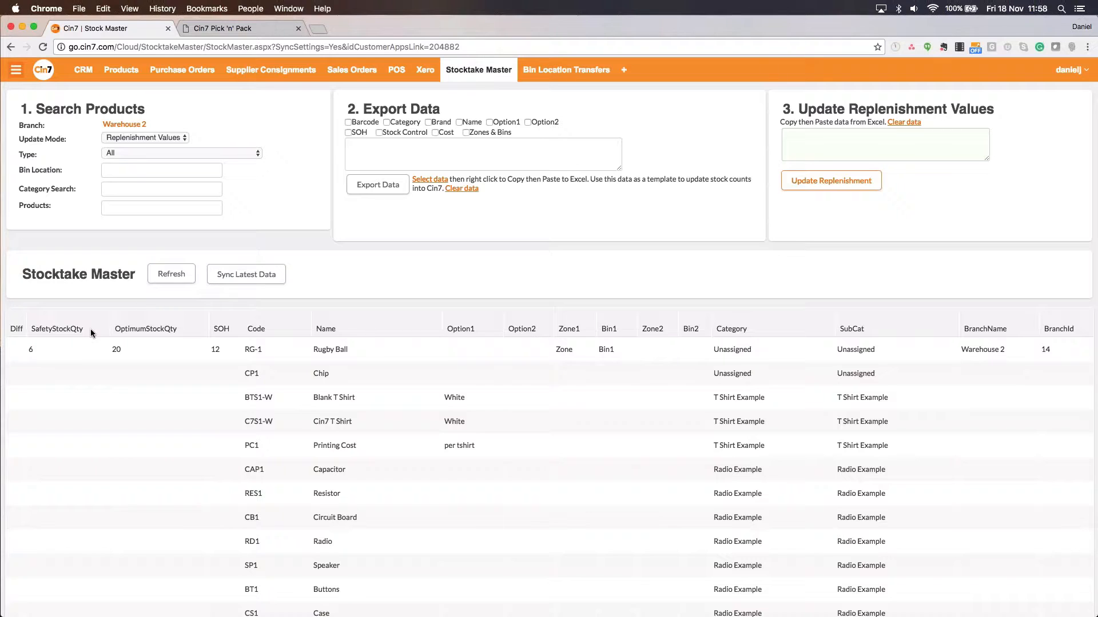
Open Standard Reports and go to the Reports Download Library.
{"action": "left_click", "coordinate": [16, 69]}
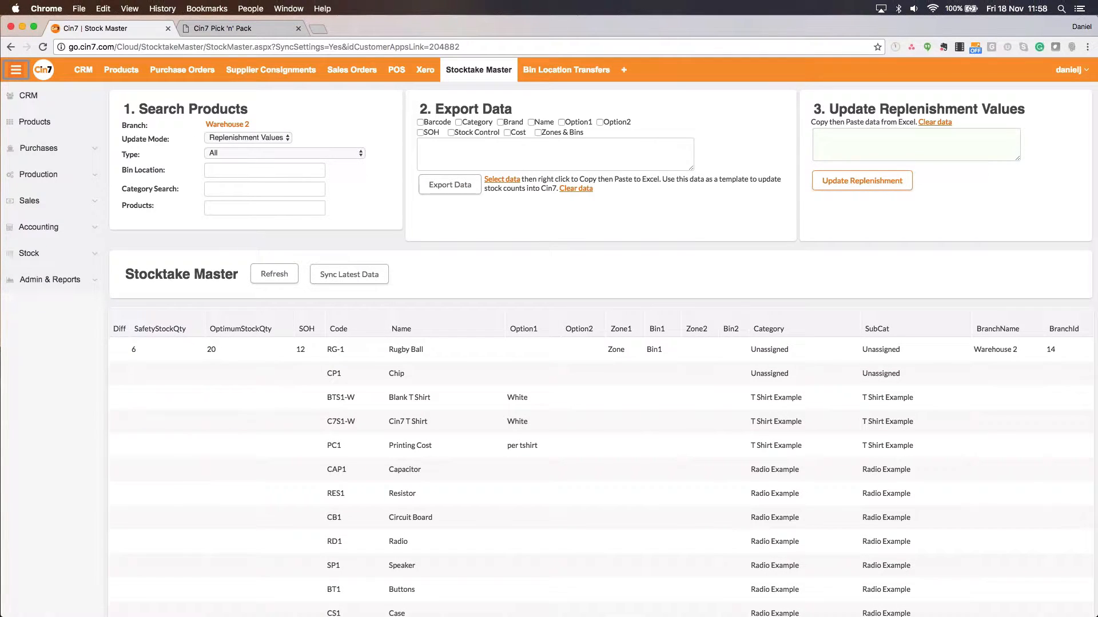
{"action": "left_click", "coordinate": [97, 278]}
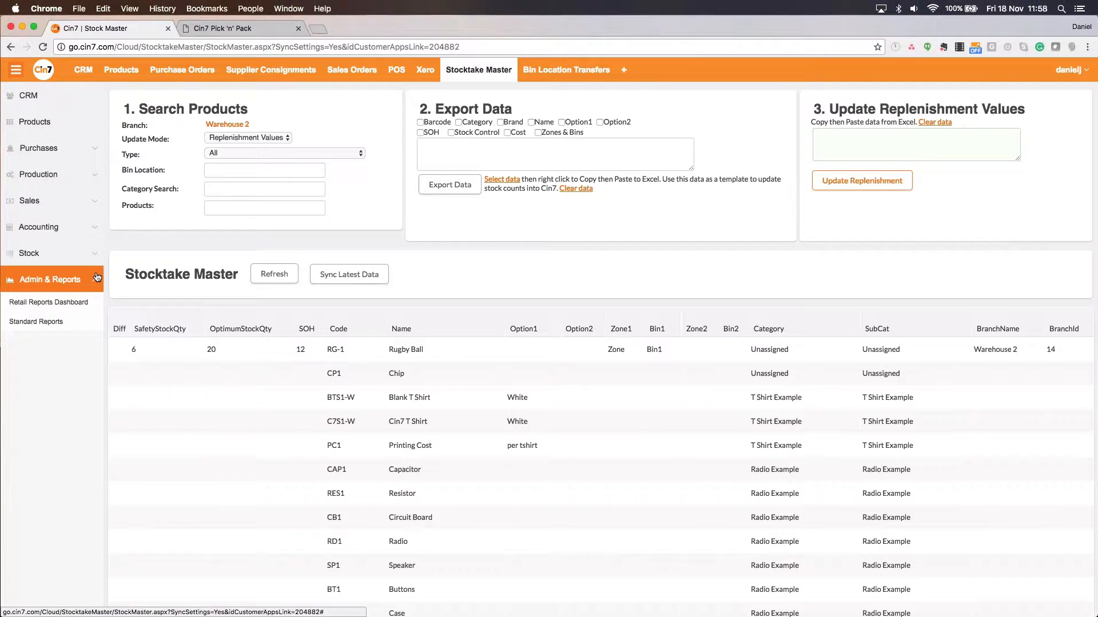
{"action": "left_click", "coordinate": [61, 330]}
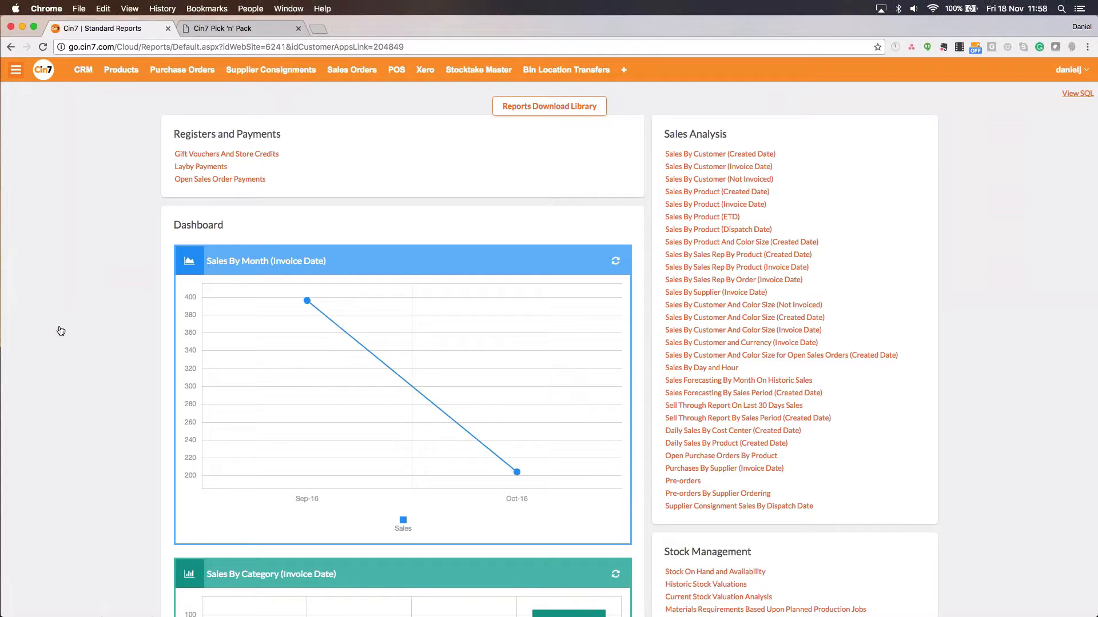
{"action": "left_click", "coordinate": [577, 111]}
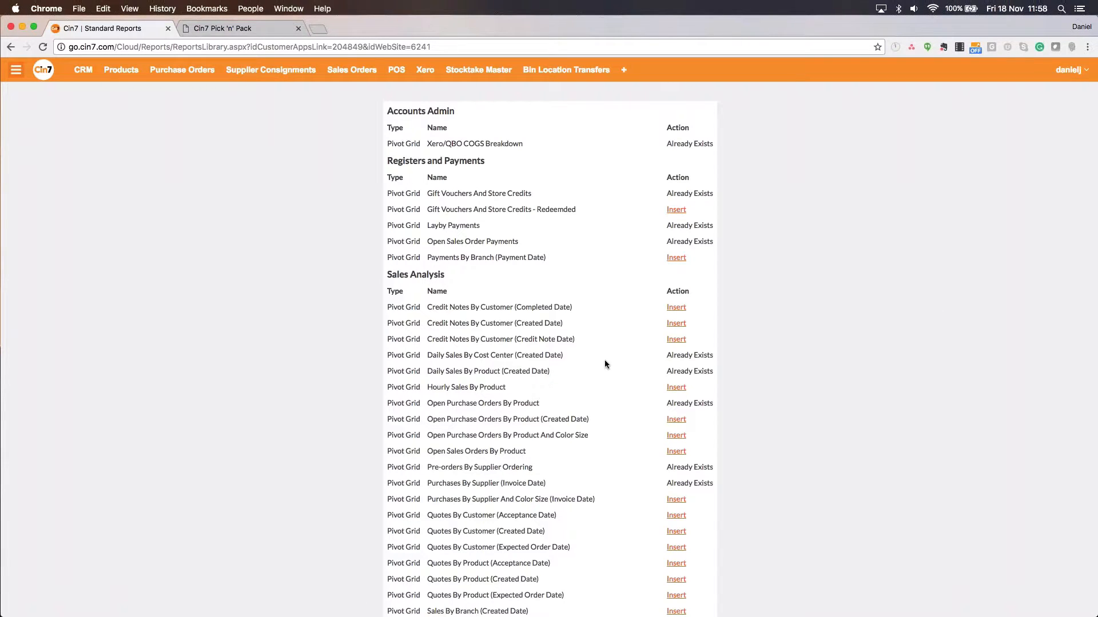
Find the replenishment reports by searching the page for "replen" and download Branch Replenishment based on Sales (Created Date).
{"action": "scroll", "coordinate": [635, 343], "scroll_direction": "down", "scroll_amount": 15}
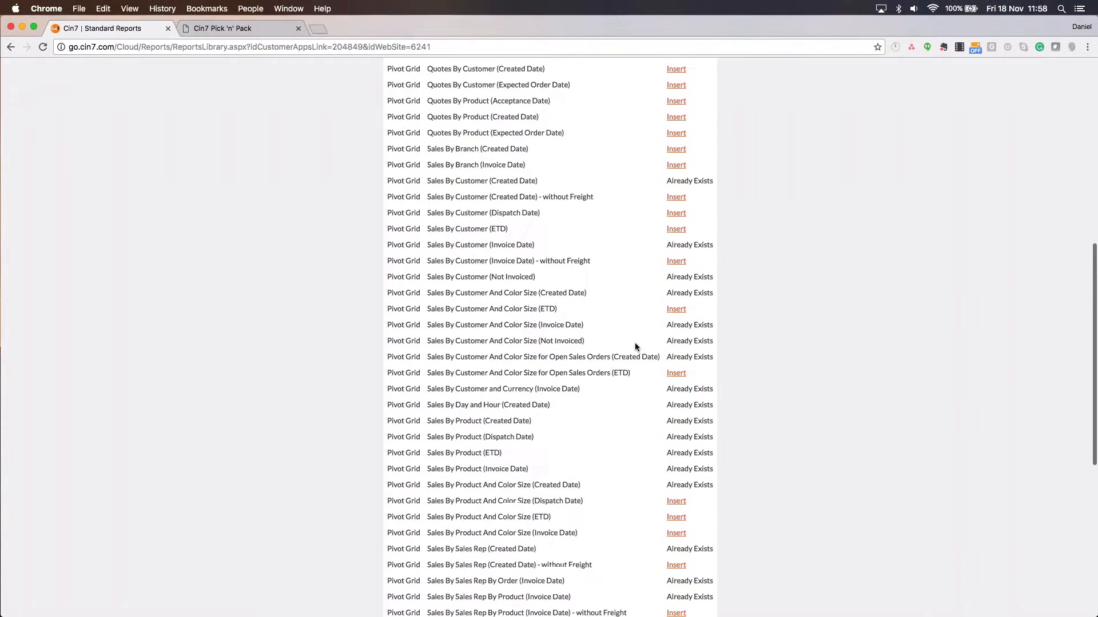
{"action": "key", "text": "super+f"}
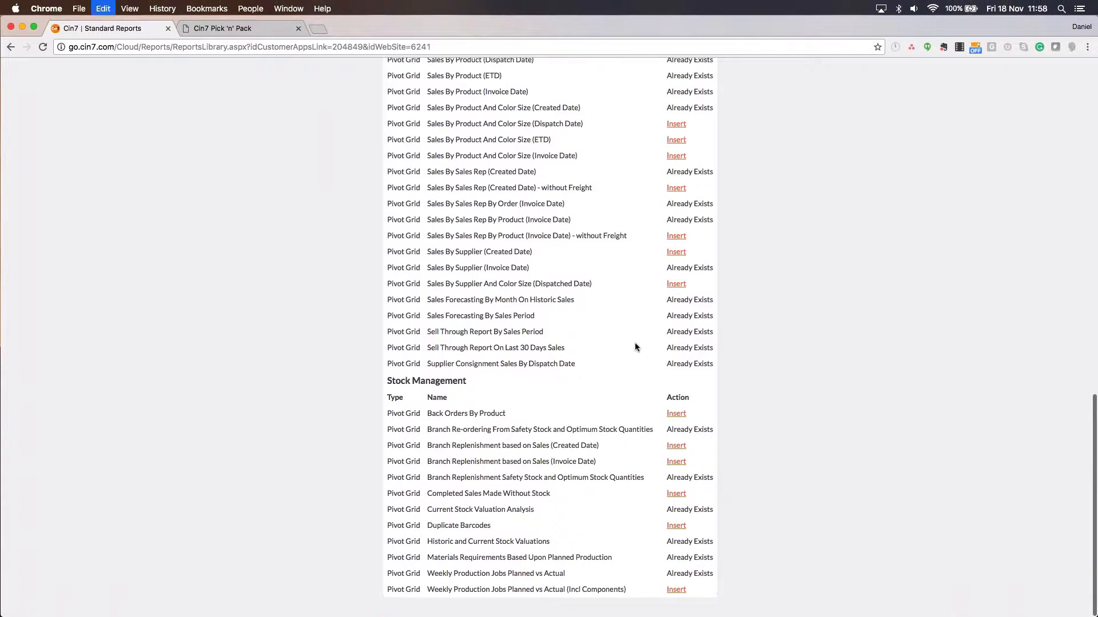
{"action": "type", "text": "rep"}
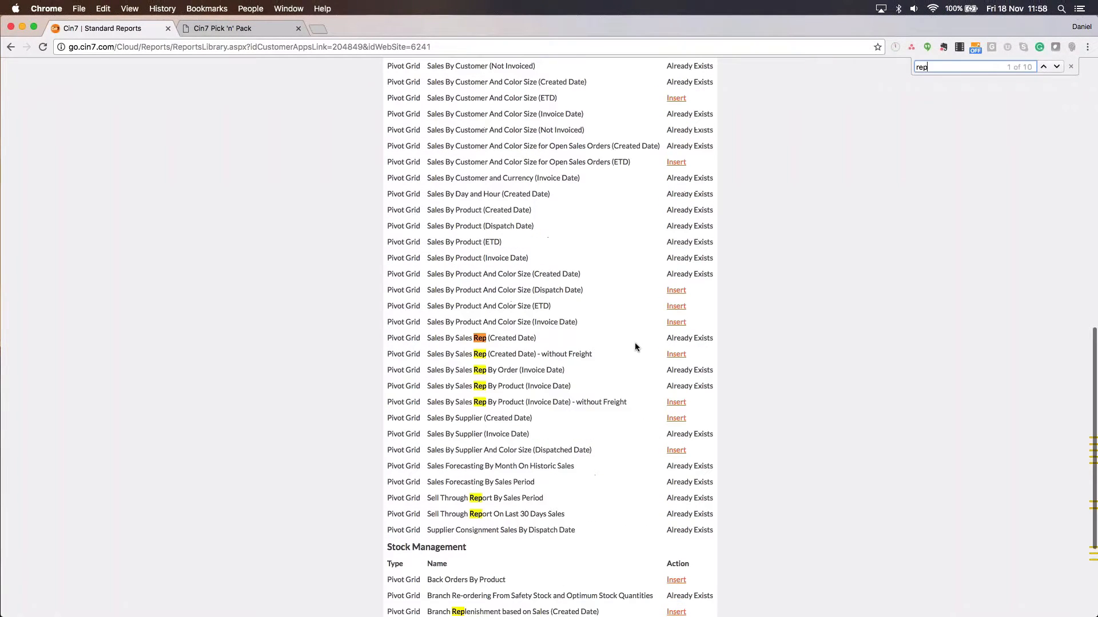
{"action": "type", "text": "len"}
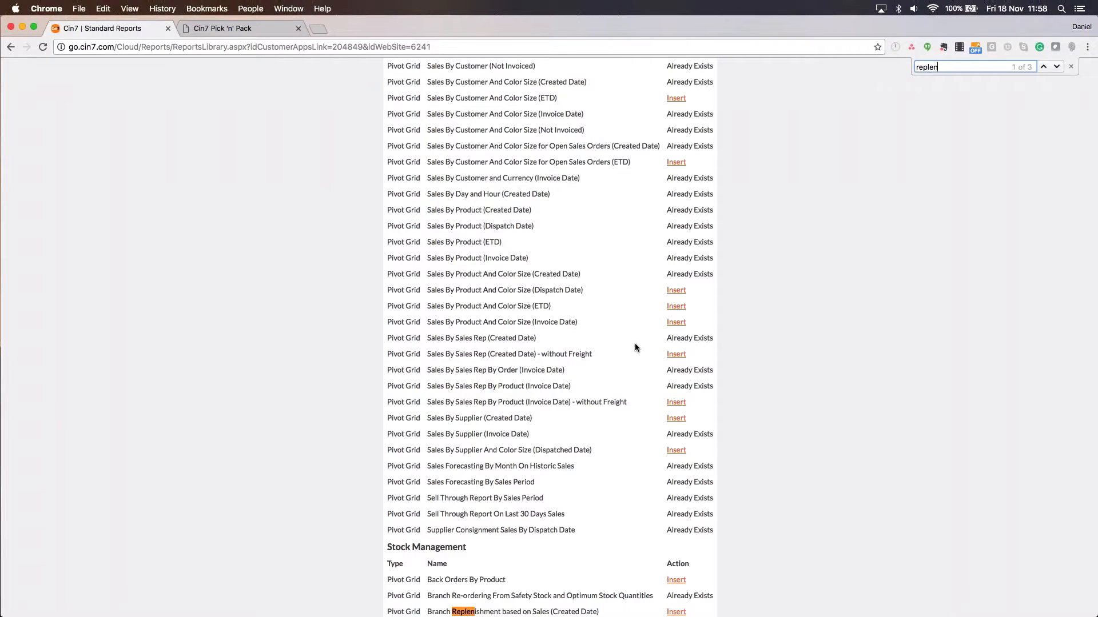
{"action": "scroll", "coordinate": [635, 347], "scroll_direction": "down", "scroll_amount": 3}
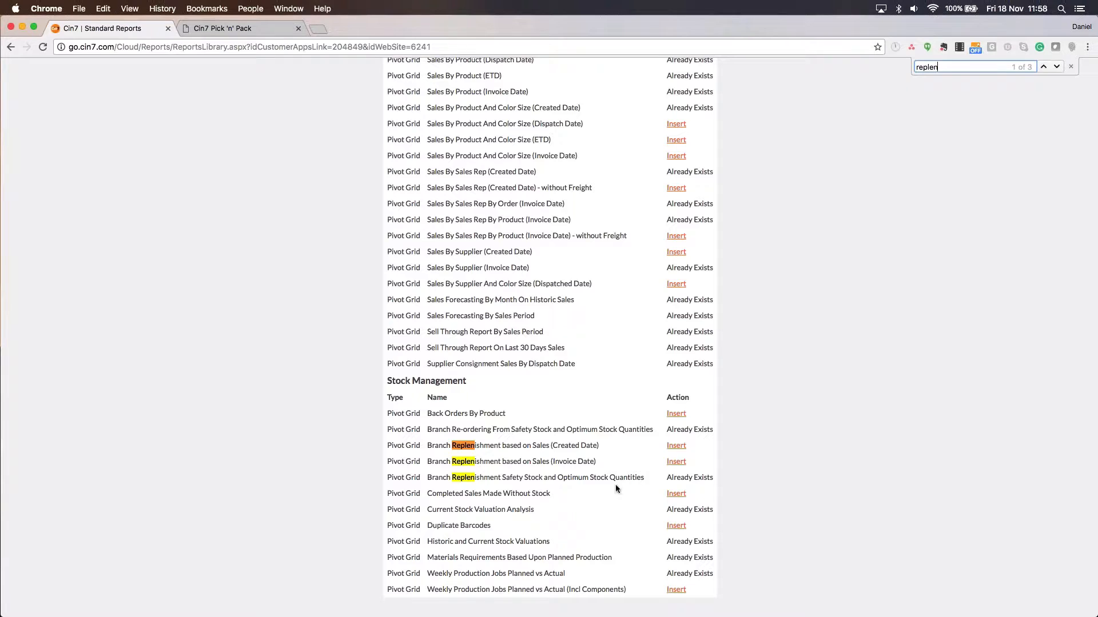
{"action": "left_click_drag", "start_coordinate": [428, 478], "coordinate": [647, 483]}
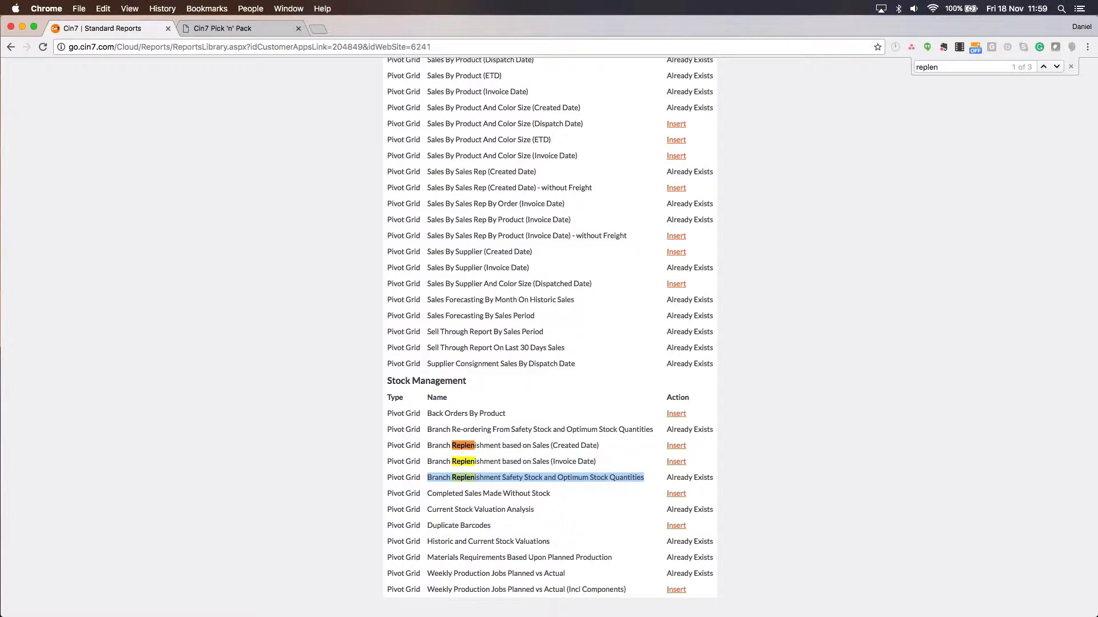
{"action": "left_click", "coordinate": [675, 446]}
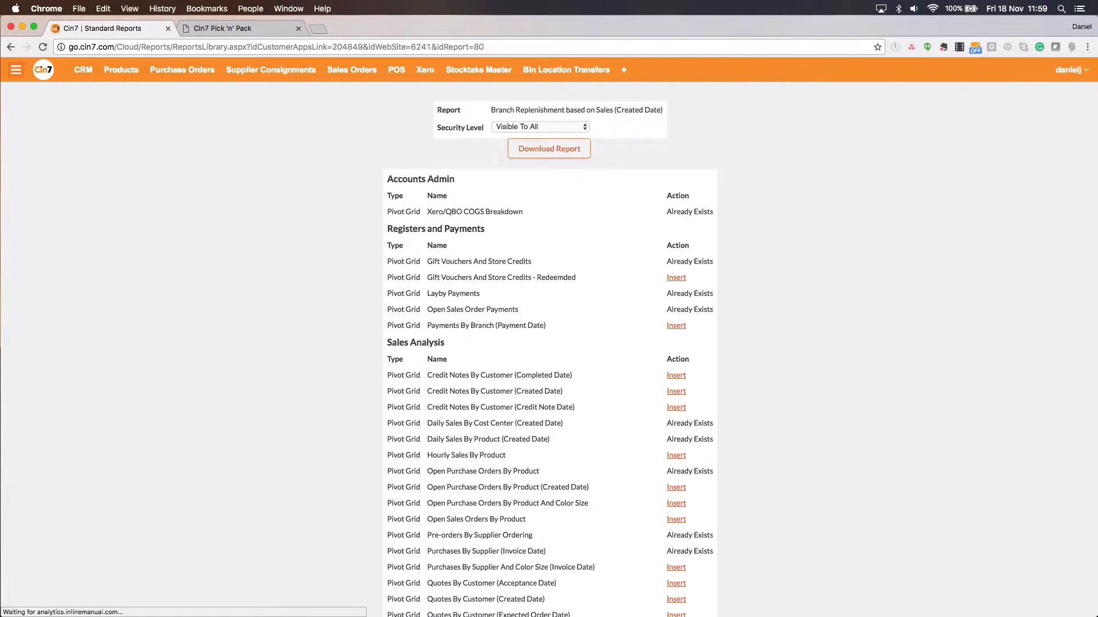
{"action": "left_click", "coordinate": [549, 148]}
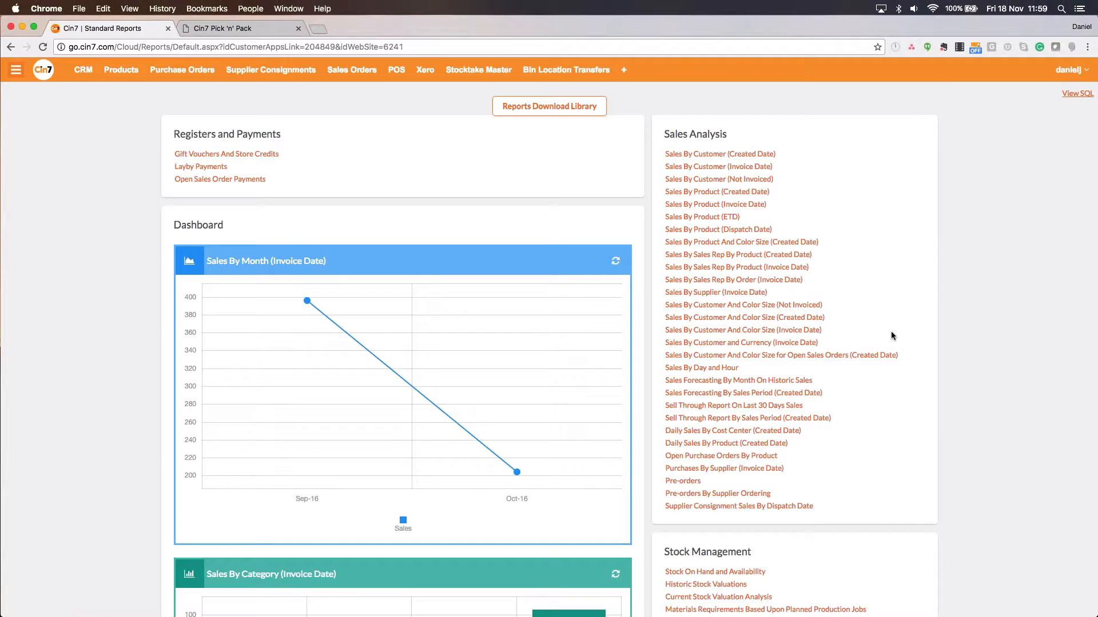
Open the Branch Replenishment Safety Stock and Optimum Stock Quantities report and check its branch filter, keeping all branches shown.
{"action": "scroll", "coordinate": [891, 335], "scroll_direction": "down", "scroll_amount": 5}
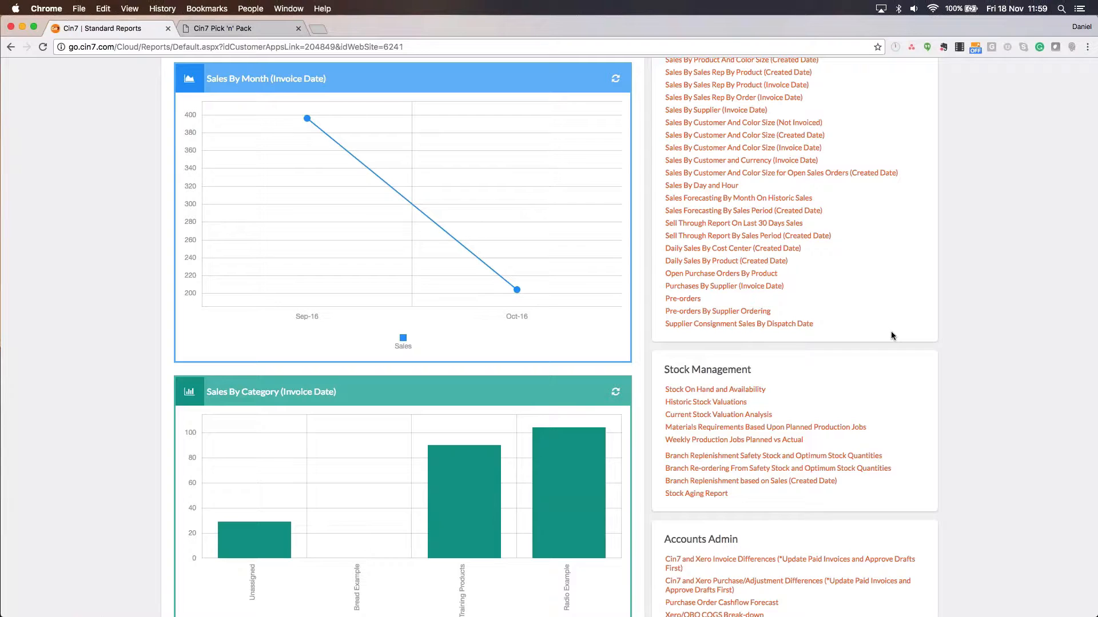
{"action": "scroll", "coordinate": [886, 333], "scroll_direction": "down", "scroll_amount": 3}
{"action": "left_click_drag", "start_coordinate": [663, 242], "coordinate": [760, 240]}
{"action": "left_click", "coordinate": [892, 384]}
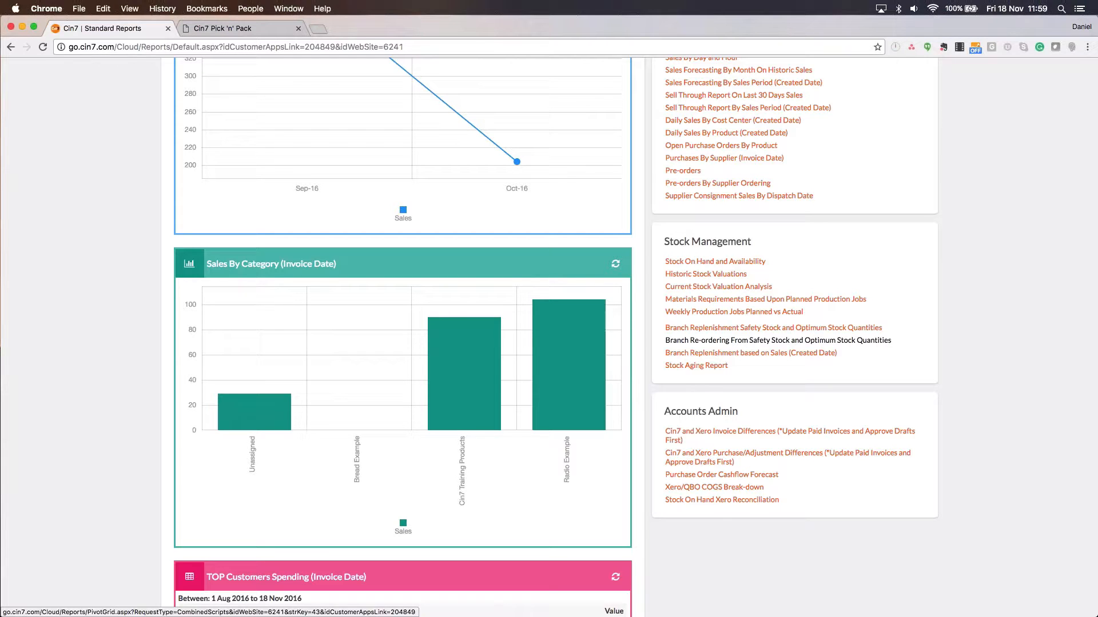
{"action": "left_click", "coordinate": [723, 331]}
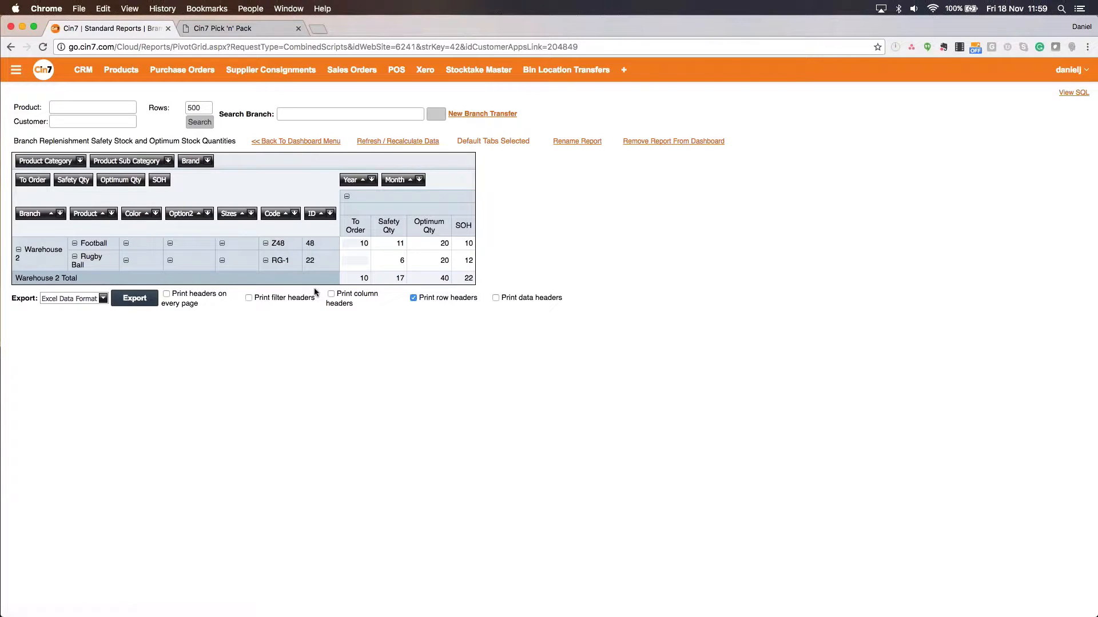
{"action": "left_click", "coordinate": [60, 214]}
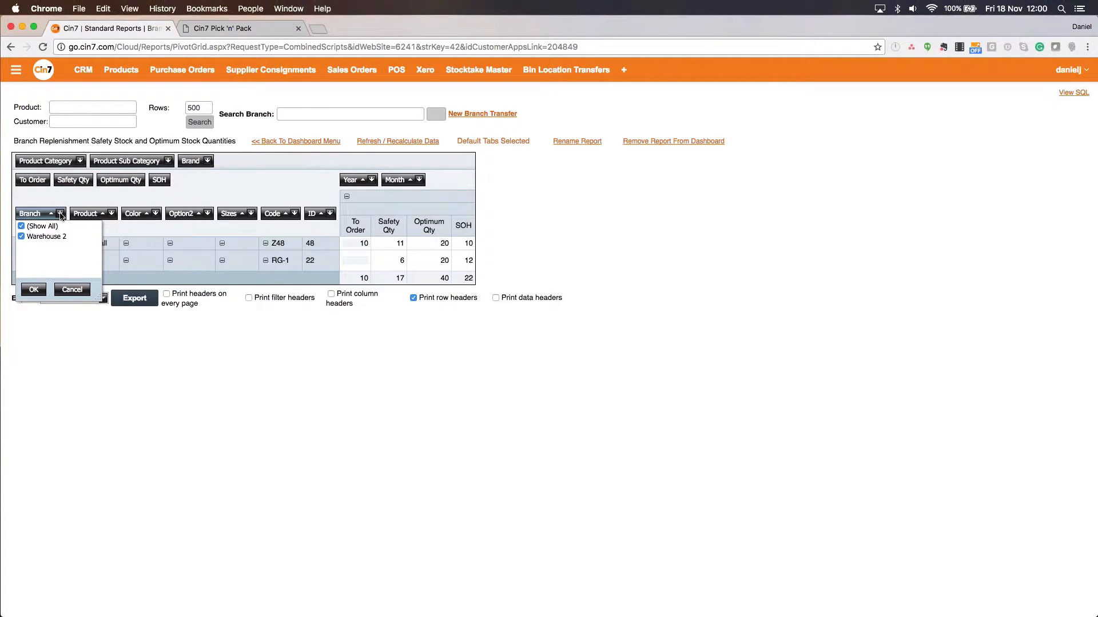
{"action": "left_click", "coordinate": [34, 289]}
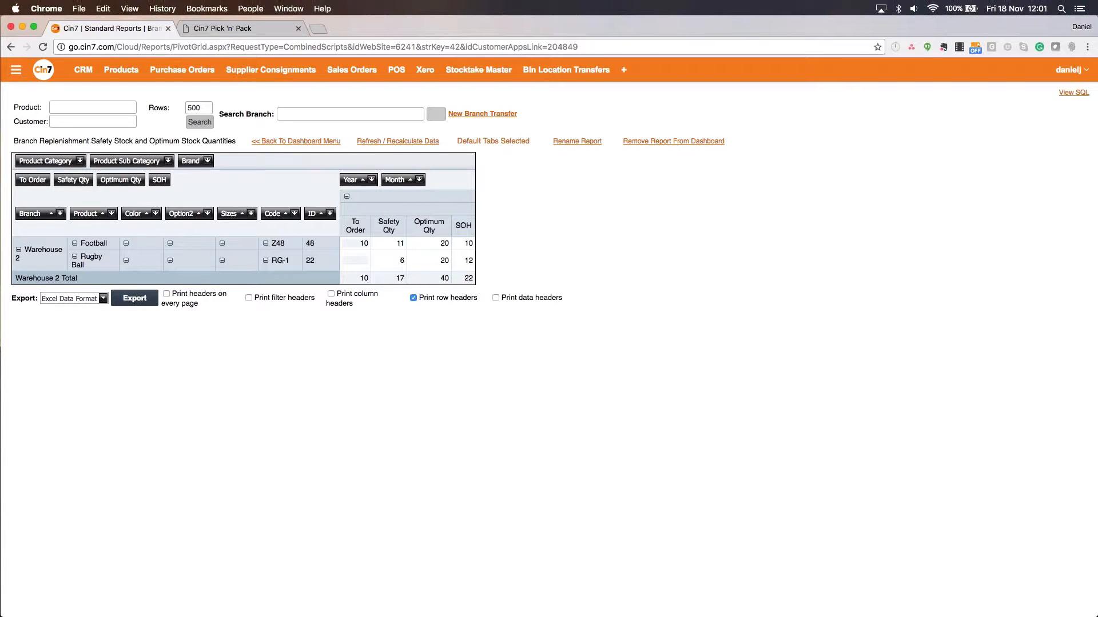
Set the Rugby Ball's To Order quantity to 4 in the replenishment report.
{"action": "left_click", "coordinate": [361, 263]}
{"action": "type", "text": "4"}
{"action": "key", "text": "Return"}
{"action": "left_click", "coordinate": [355, 244]}
{"action": "left_click", "coordinate": [622, 327]}
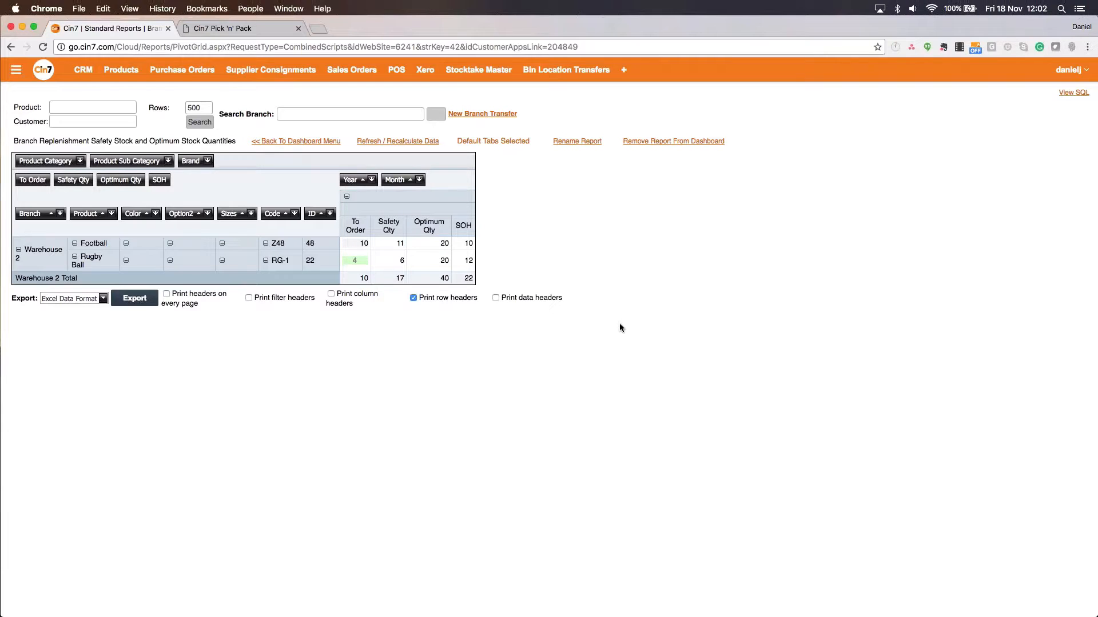
Select Main Branch as the report's search branch and create a new branch transfer from the order quantities.
{"action": "left_click", "coordinate": [350, 115]}
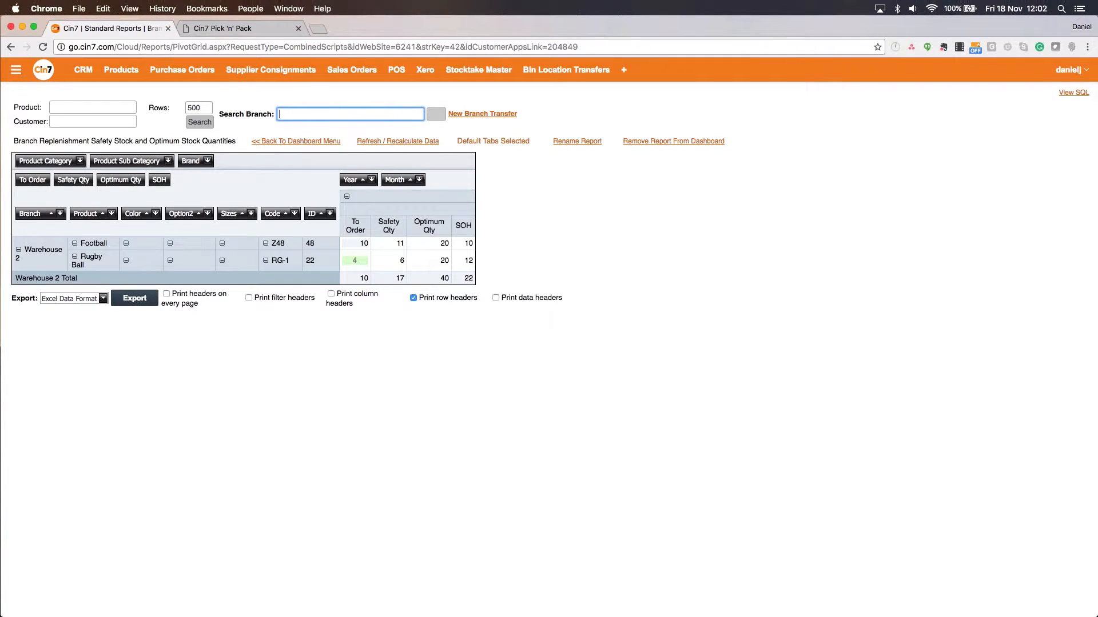
{"action": "type", "text": "main"}
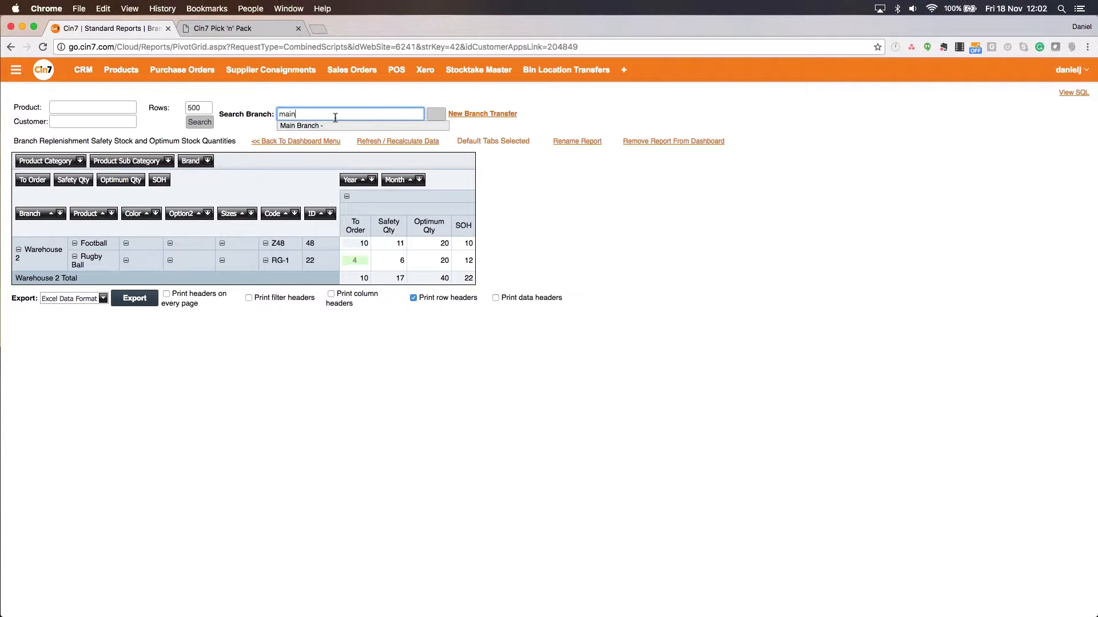
{"action": "key", "text": "Down"}
{"action": "key", "text": "Return"}
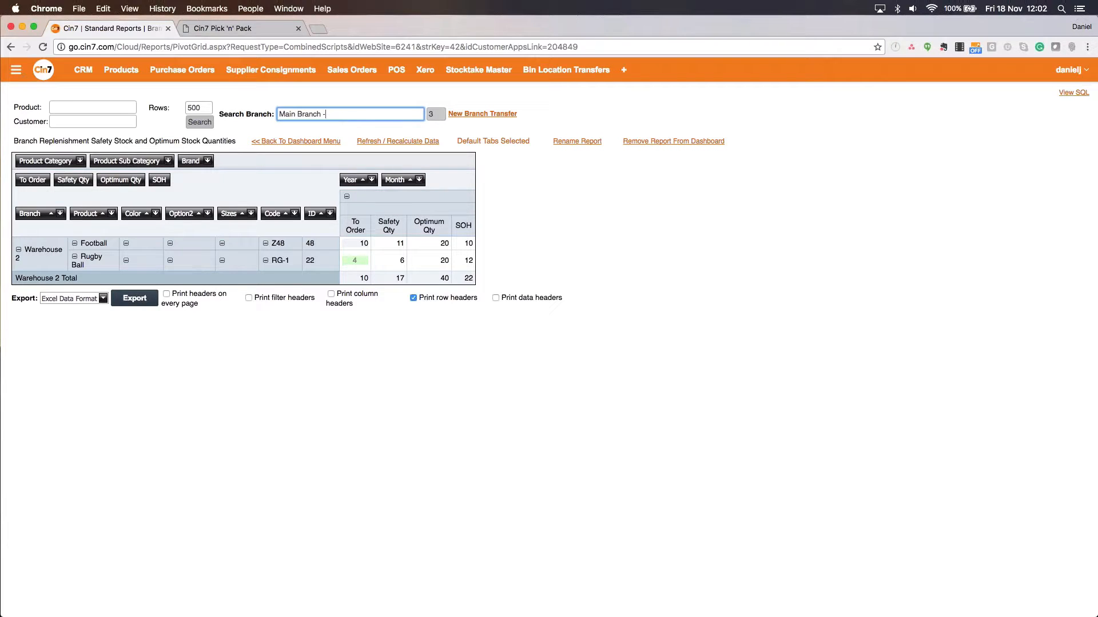
{"action": "left_click", "coordinate": [507, 114]}
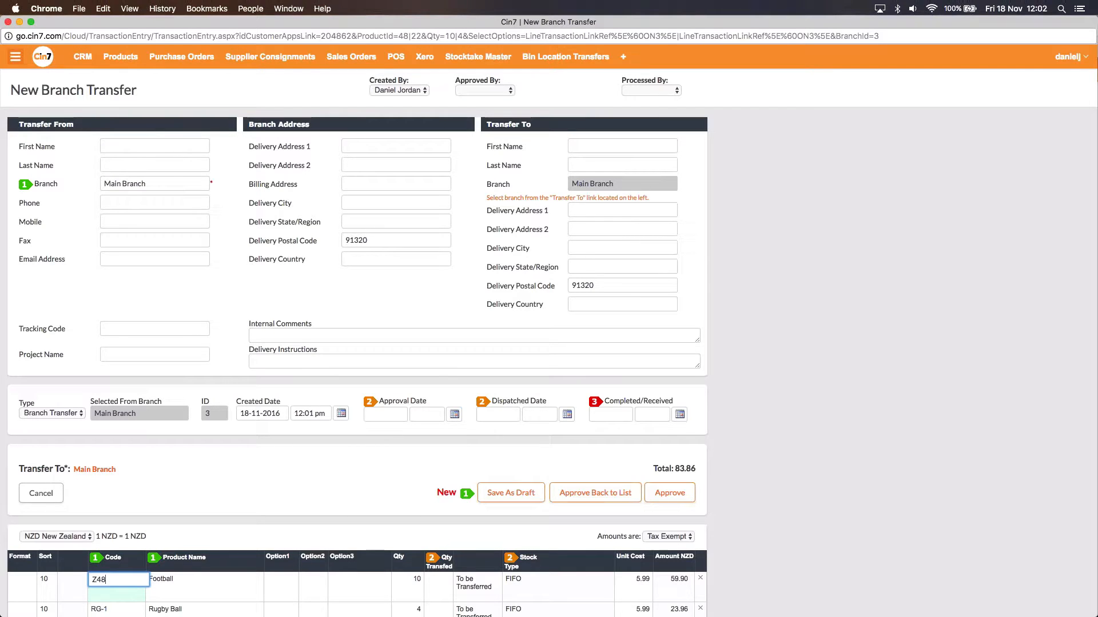
Set the branch transfer's destination to Warehouse 2 and review the branch details and product lines.
{"action": "scroll", "coordinate": [549, 332], "scroll_direction": "down", "scroll_amount": 1}
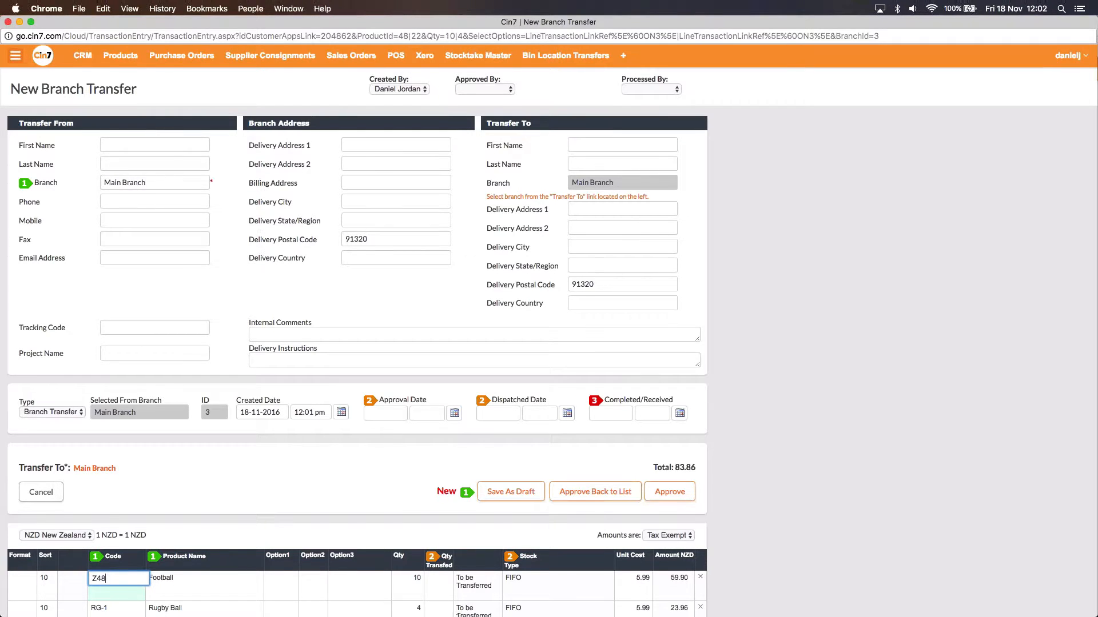
{"action": "scroll", "coordinate": [213, 165], "scroll_direction": "down", "scroll_amount": 2}
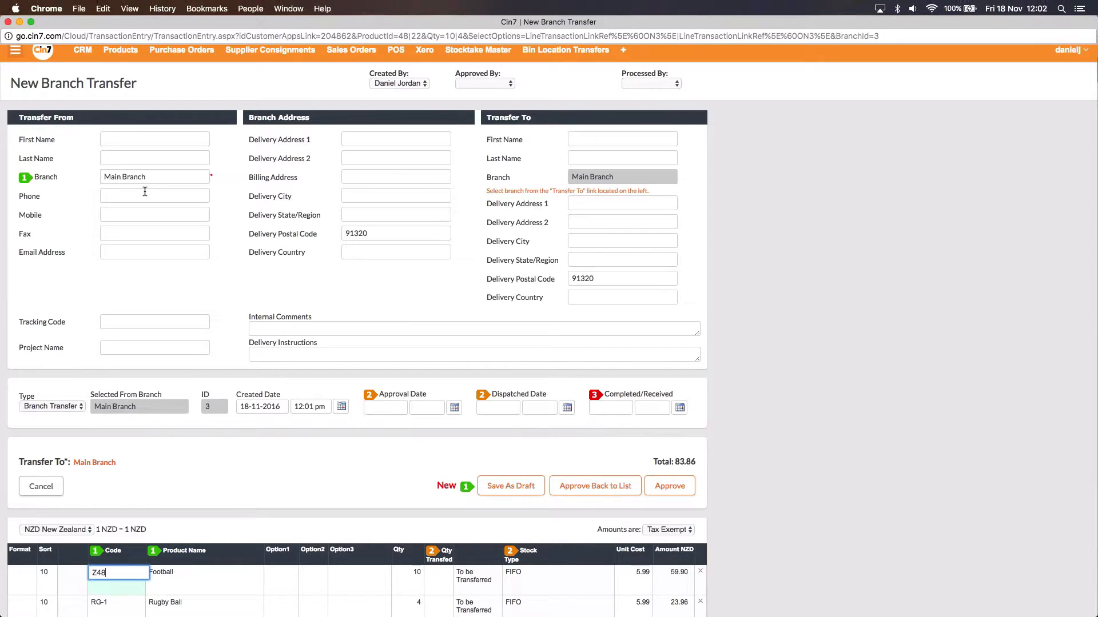
{"action": "scroll", "coordinate": [145, 192], "scroll_direction": "down", "scroll_amount": 5}
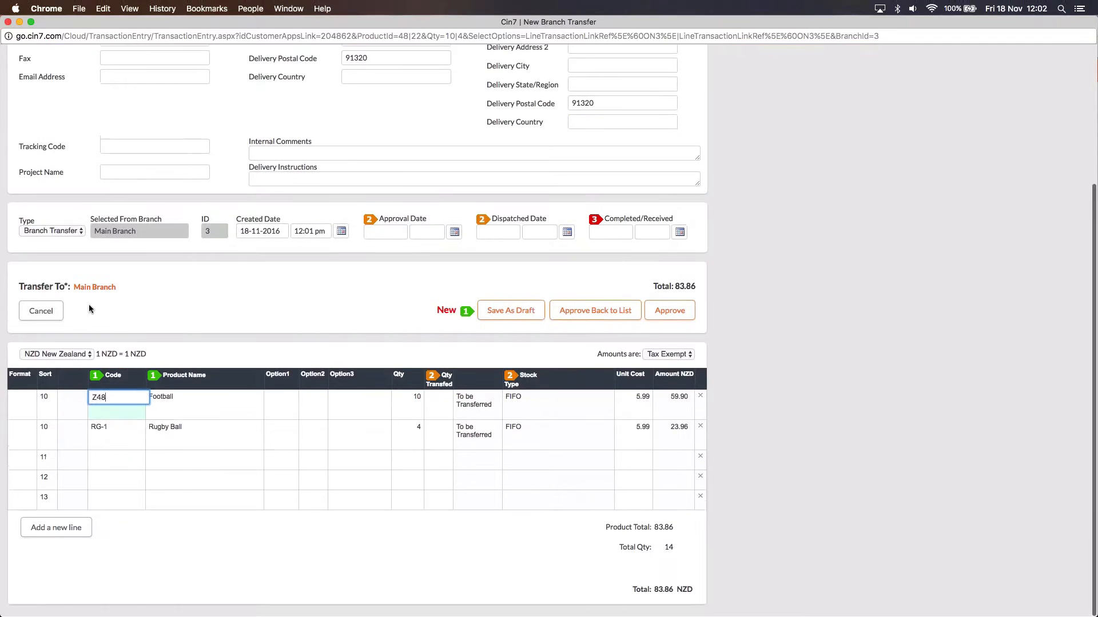
{"action": "left_click", "coordinate": [104, 291]}
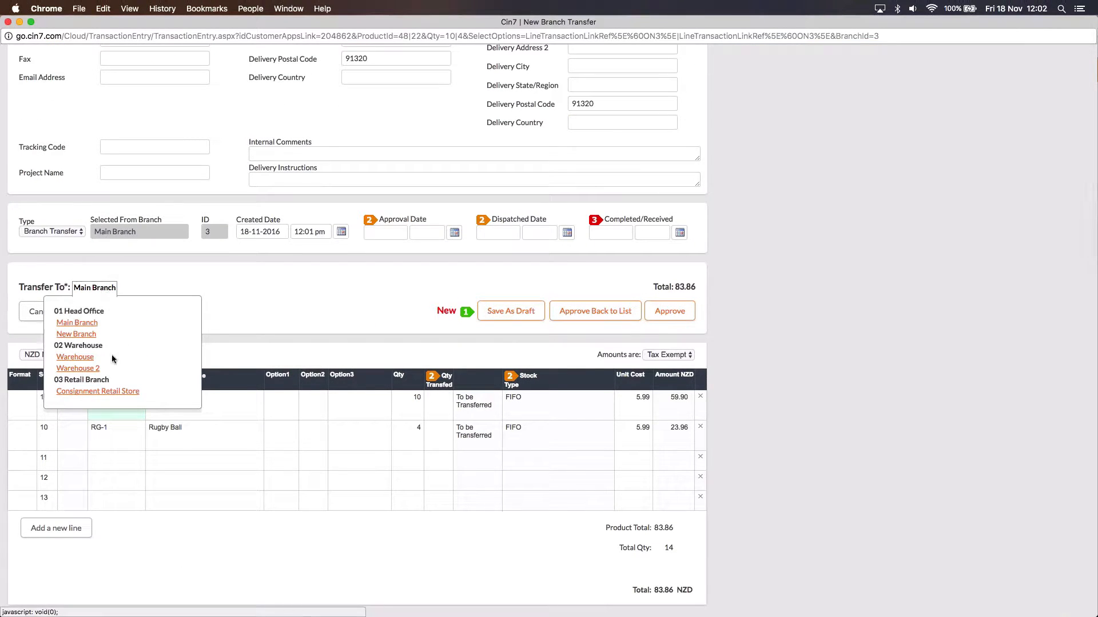
{"action": "left_click", "coordinate": [94, 370]}
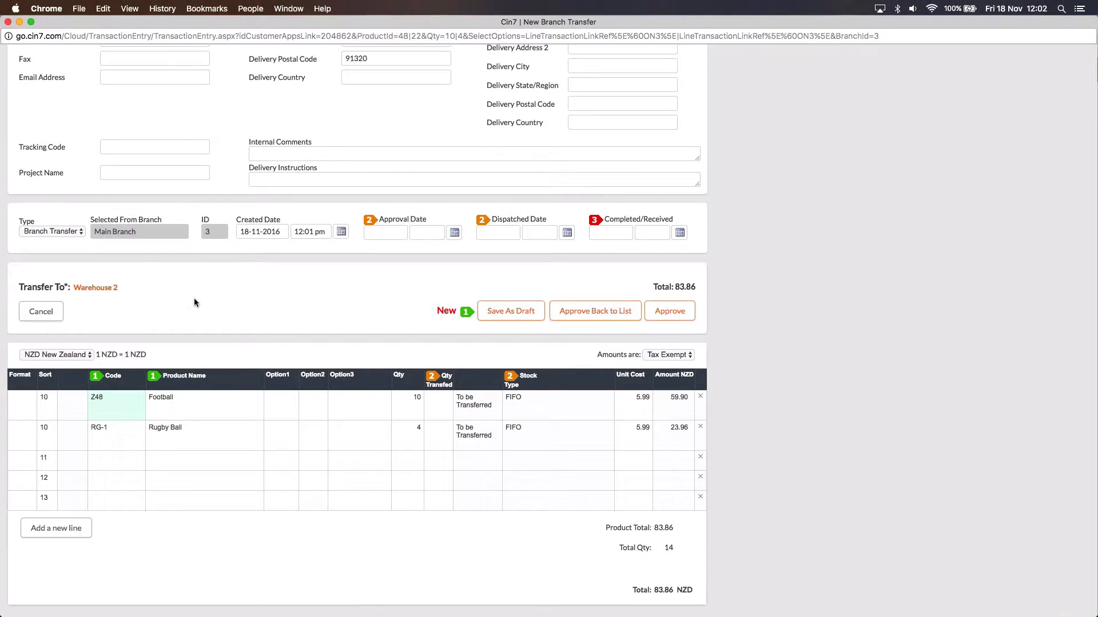
{"action": "scroll", "coordinate": [194, 300], "scroll_direction": "up", "scroll_amount": 3}
{"action": "scroll", "coordinate": [195, 300], "scroll_direction": "up", "scroll_amount": 1}
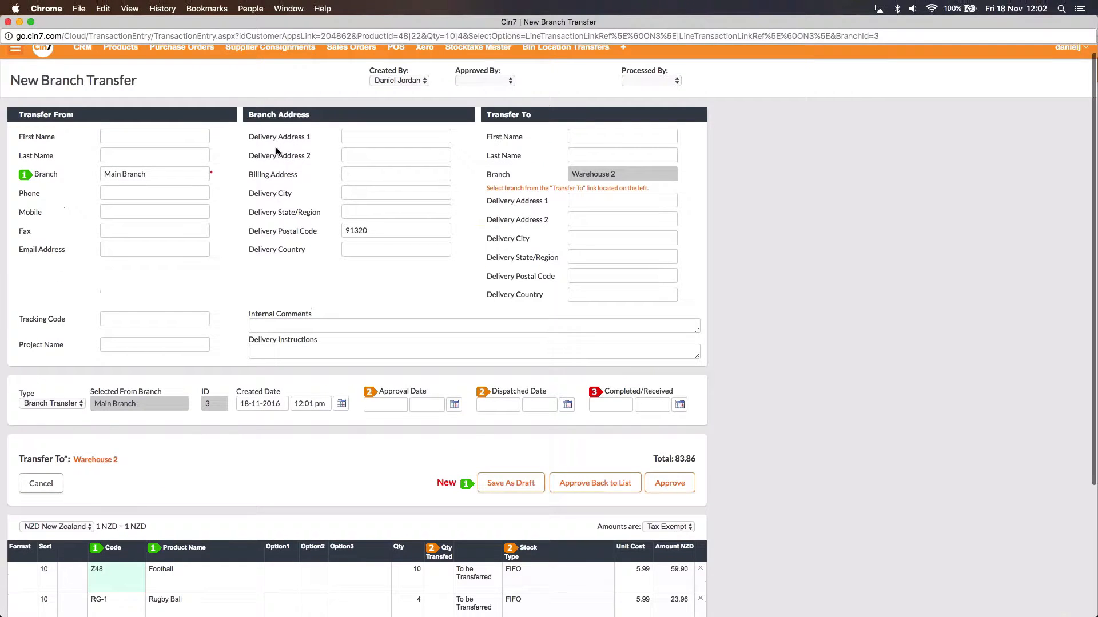
{"action": "scroll", "coordinate": [276, 151], "scroll_direction": "down", "scroll_amount": 3}
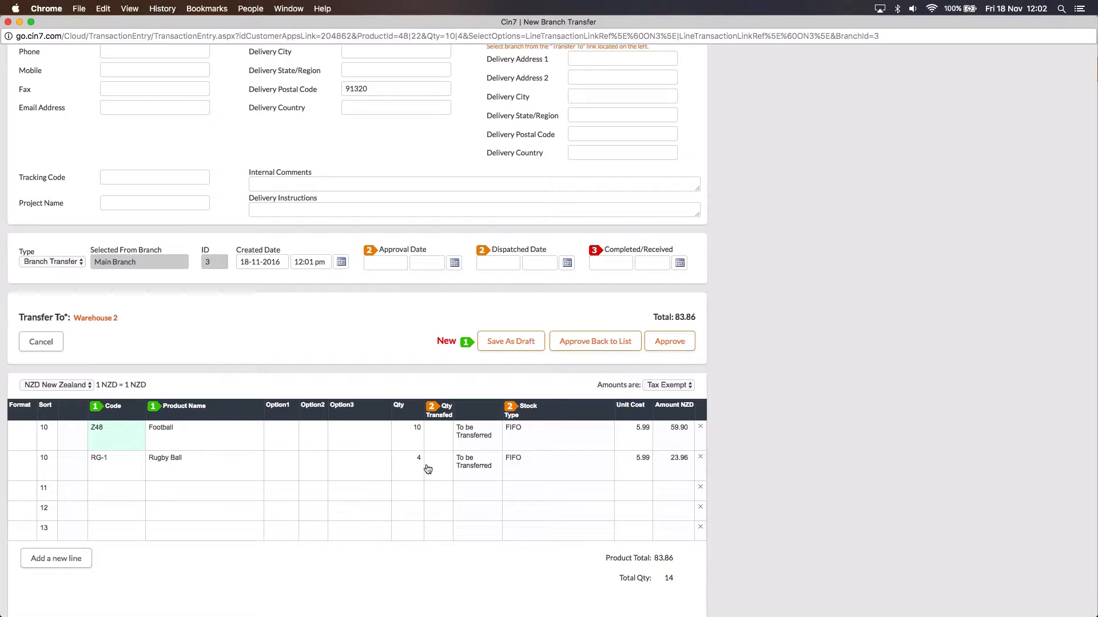
{"action": "scroll", "coordinate": [427, 469], "scroll_direction": "up", "scroll_amount": 5}
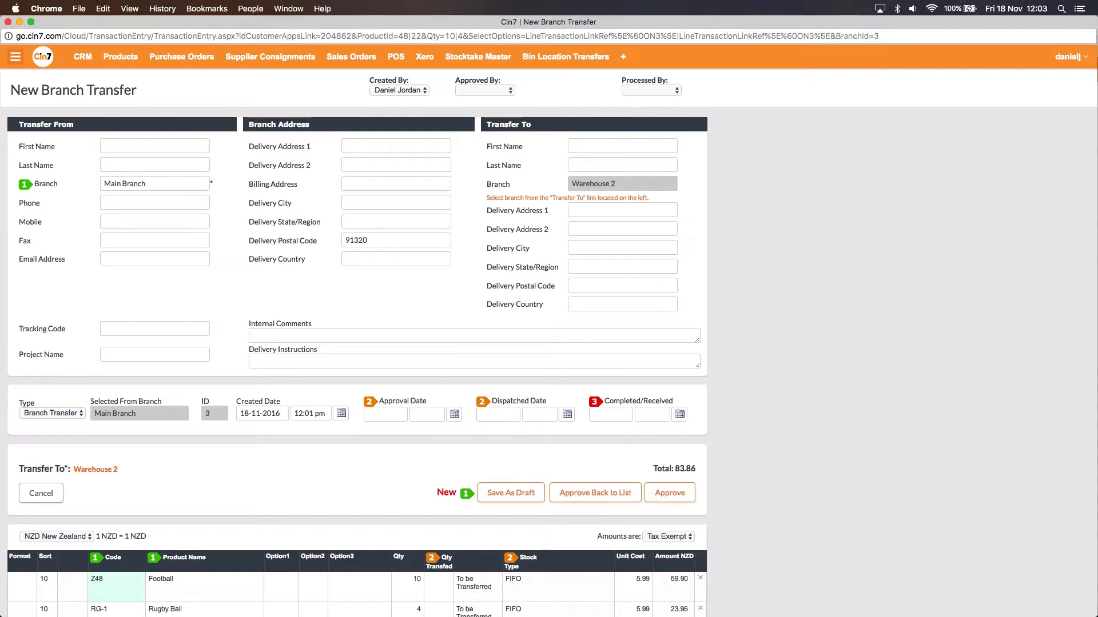
Open the Branch Re-ordering From Safety Stock and Optimum Stock Quantities report and check its branch filter without changing it.
{"action": "left_click", "coordinate": [16, 60]}
{"action": "left_click", "coordinate": [76, 268]}
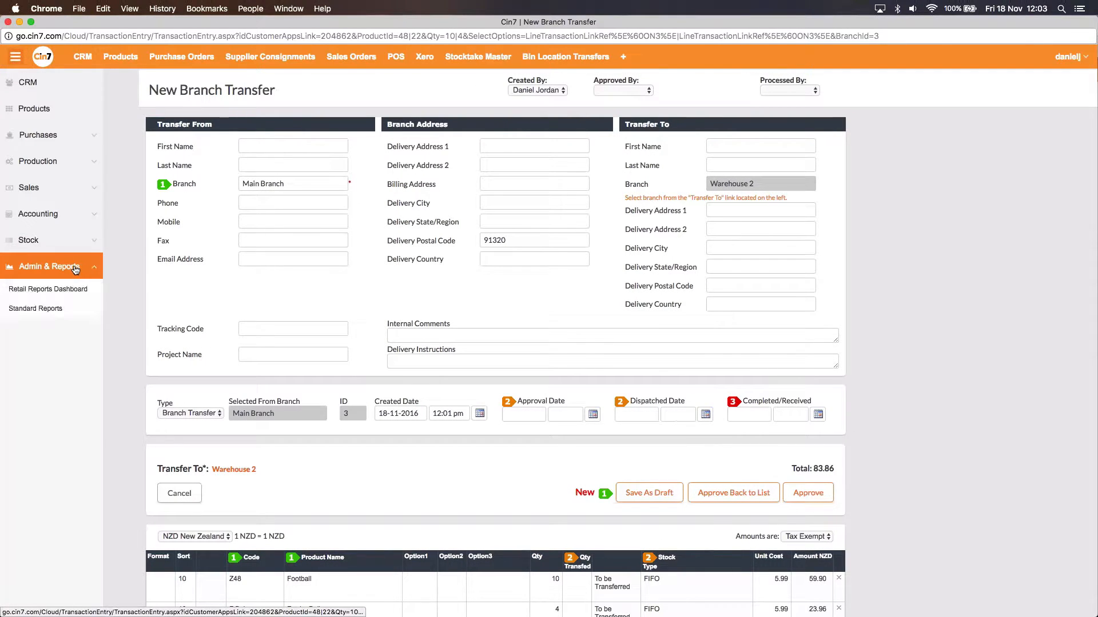
{"action": "left_click", "coordinate": [56, 310]}
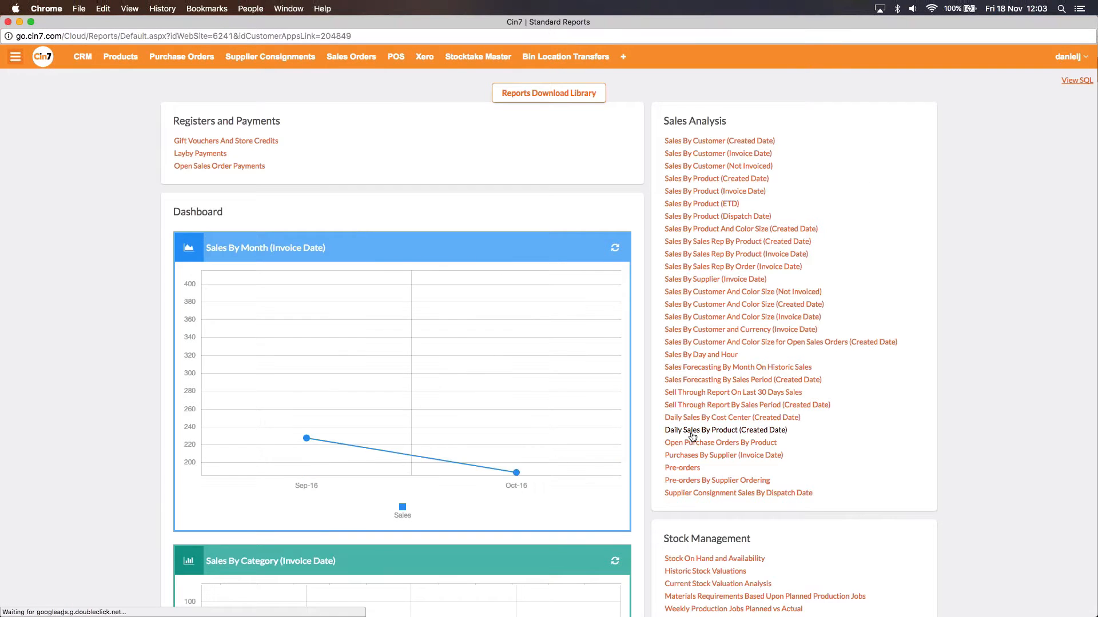
{"action": "scroll", "coordinate": [737, 515], "scroll_direction": "down", "scroll_amount": 5}
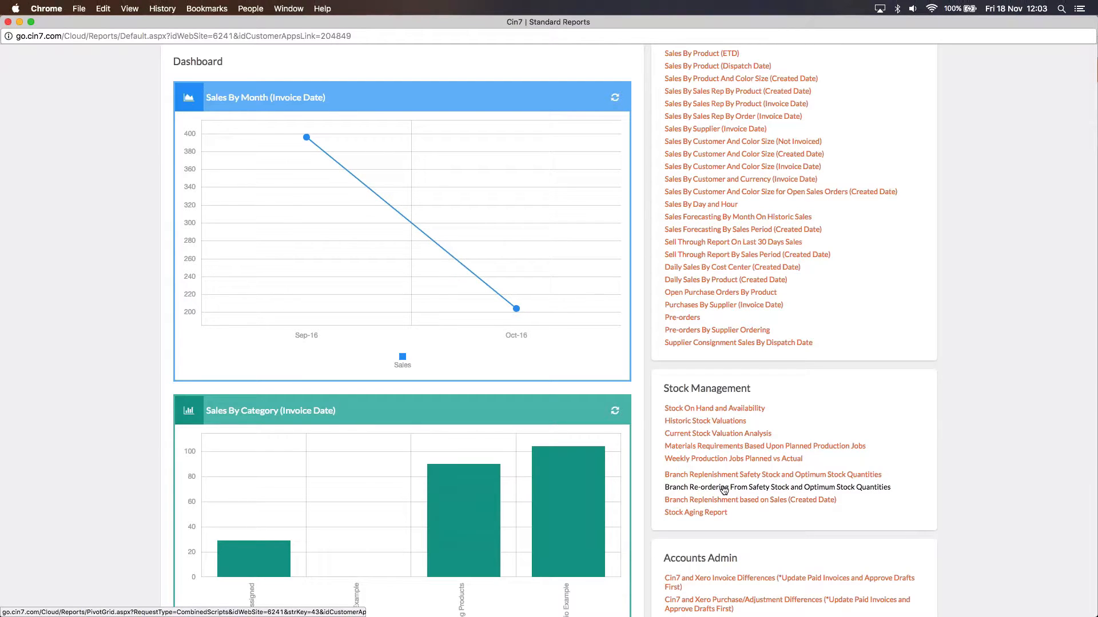
{"action": "left_click", "coordinate": [724, 490]}
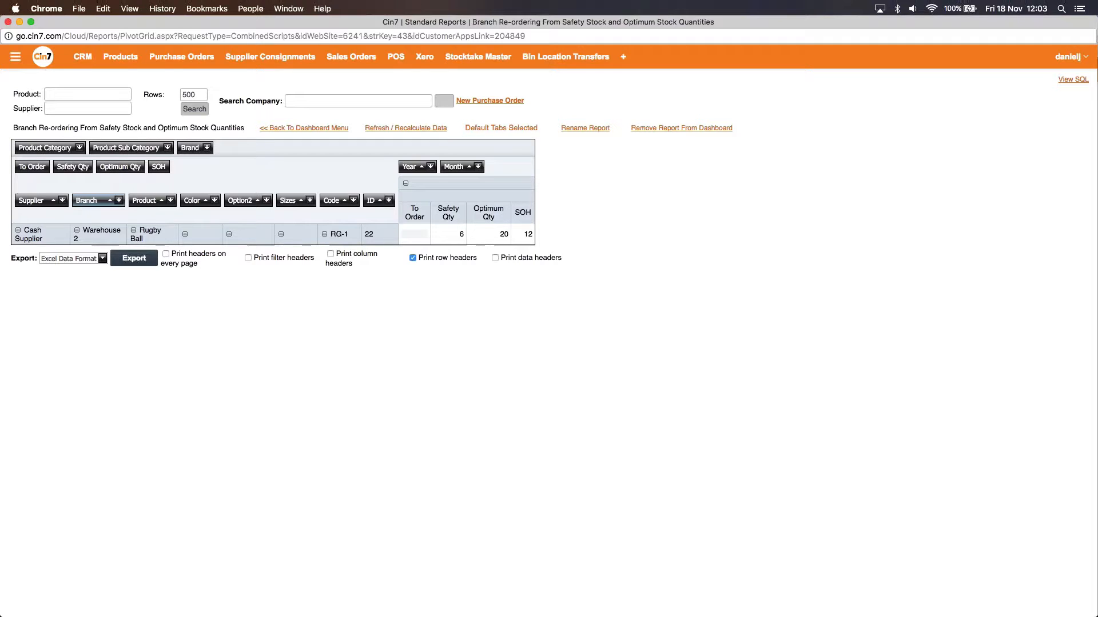
{"action": "left_click", "coordinate": [118, 200]}
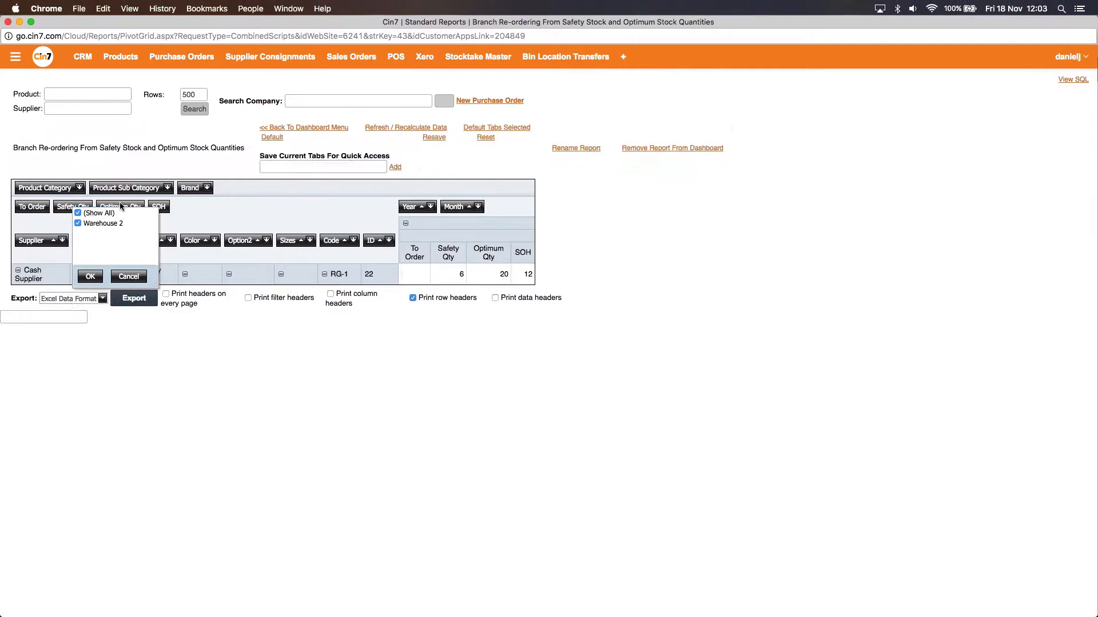
{"action": "left_click", "coordinate": [345, 361]}
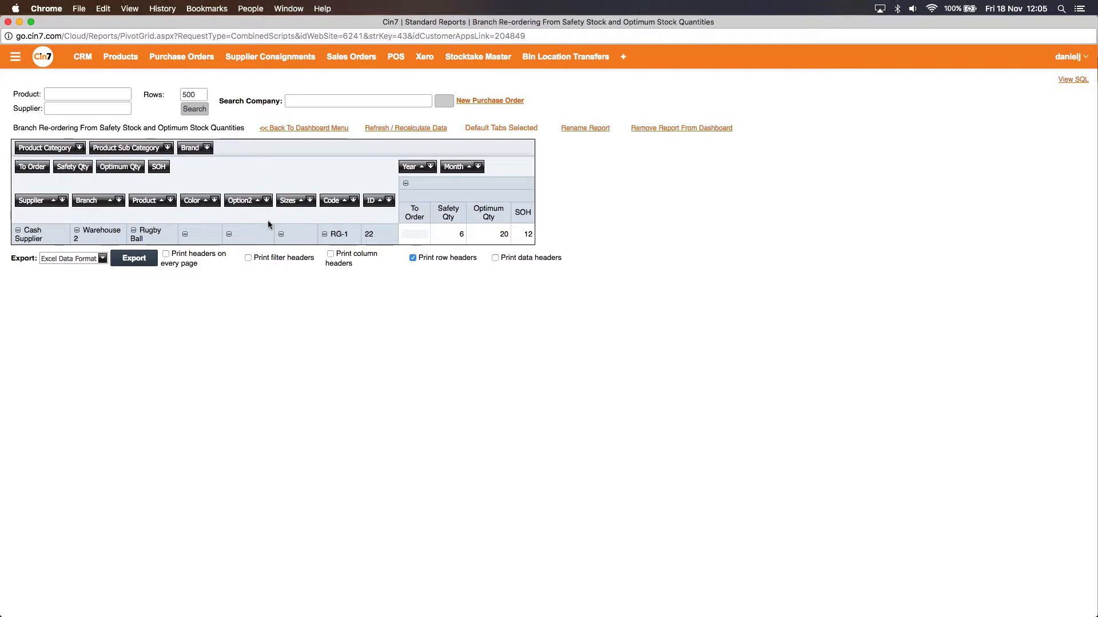
Set the Rugby Ball's To Order quantity to 12 in the re-ordering report.
{"action": "left_click", "coordinate": [419, 237]}
{"action": "type", "text": "12"}
{"action": "left_click", "coordinate": [451, 292]}
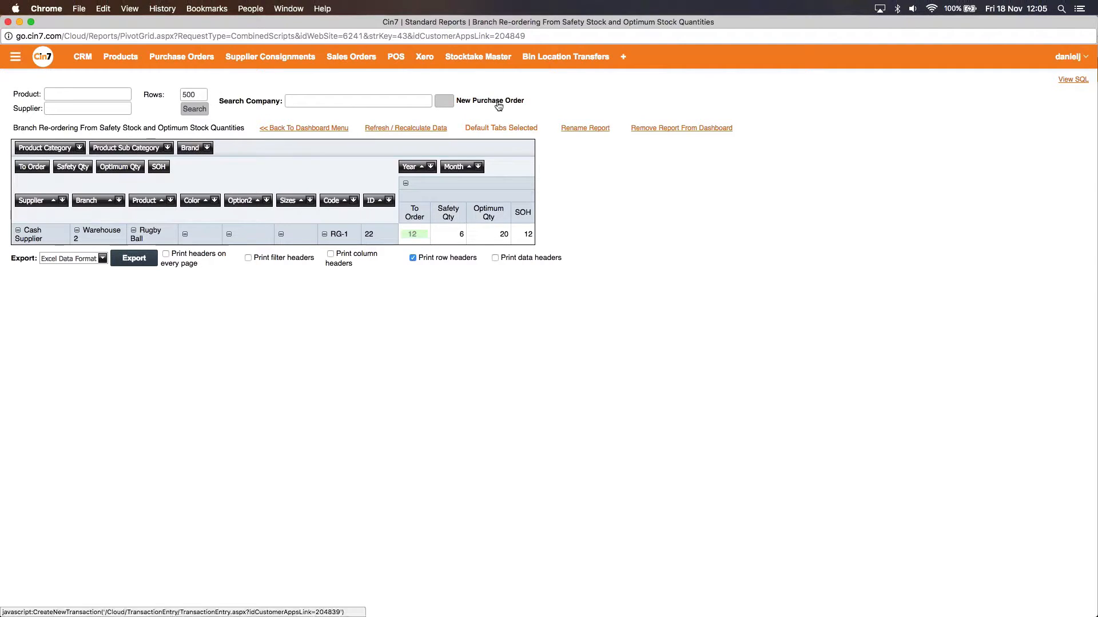
Select Cash Supplier as the search company, create a new purchase order from the order quantity and review its product lines.
{"action": "left_click", "coordinate": [423, 102]}
{"action": "type", "text": "cas"}
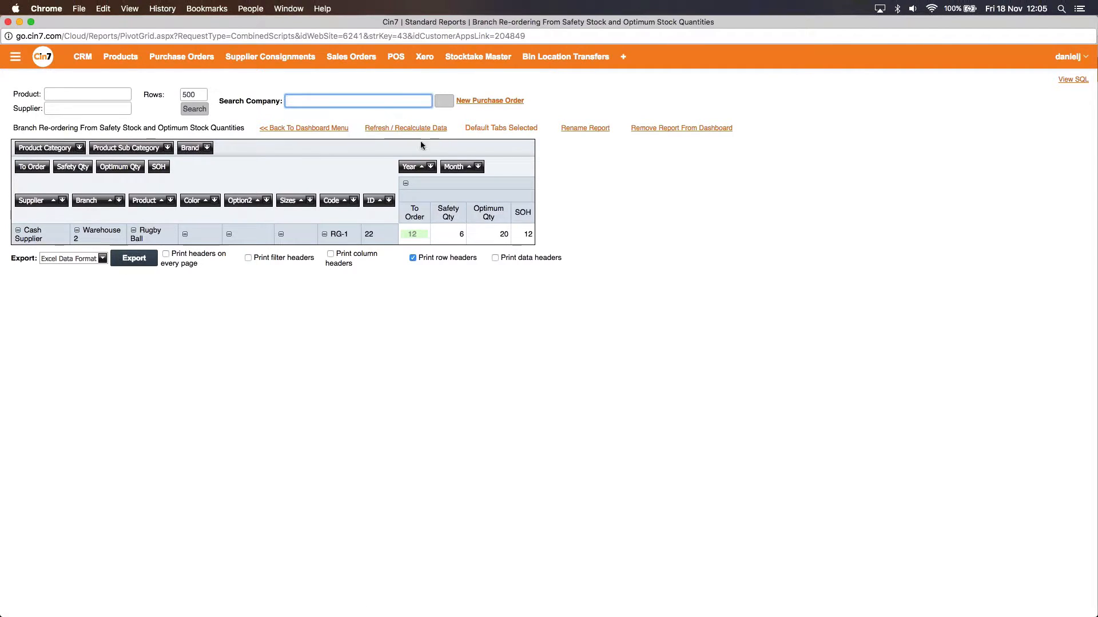
{"action": "type", "text": "h"}
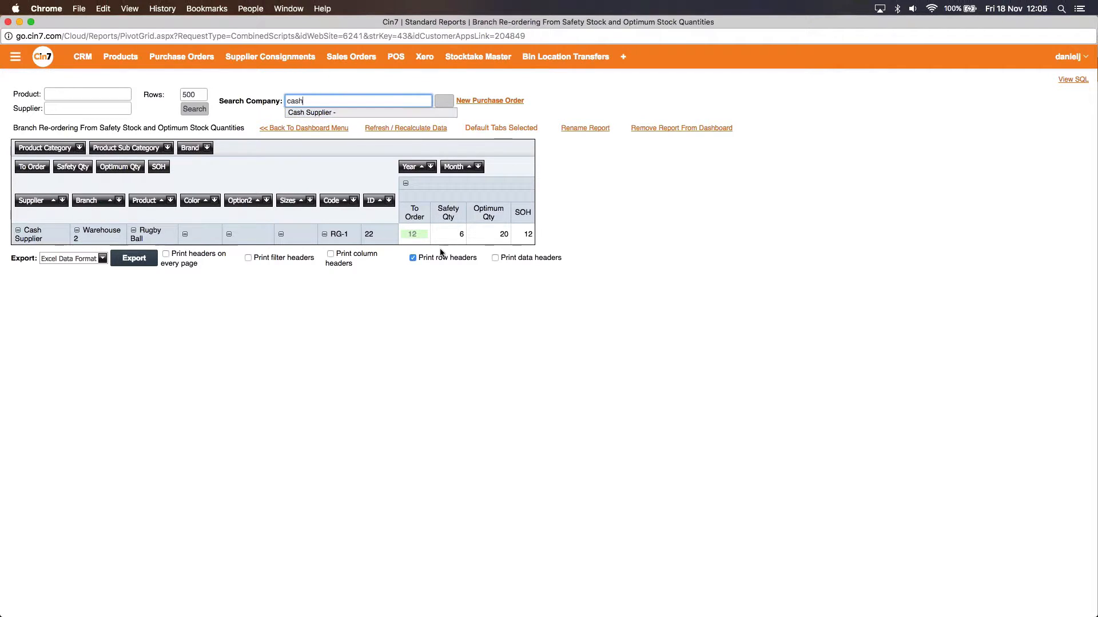
{"action": "left_click", "coordinate": [306, 113]}
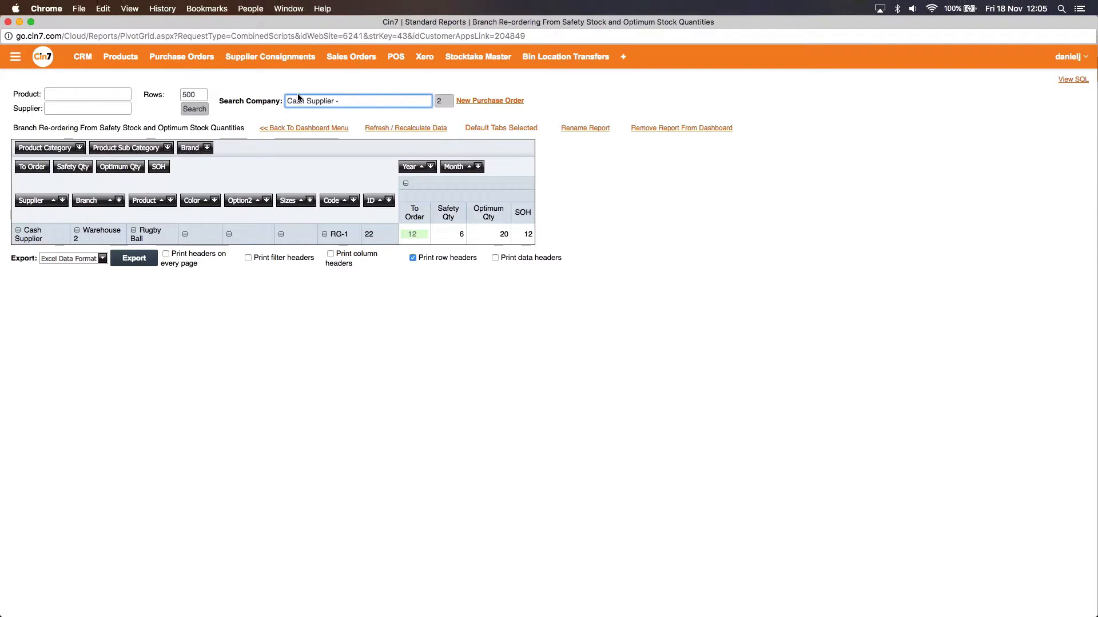
{"action": "left_click", "coordinate": [538, 102]}
{"action": "left_click", "coordinate": [507, 101]}
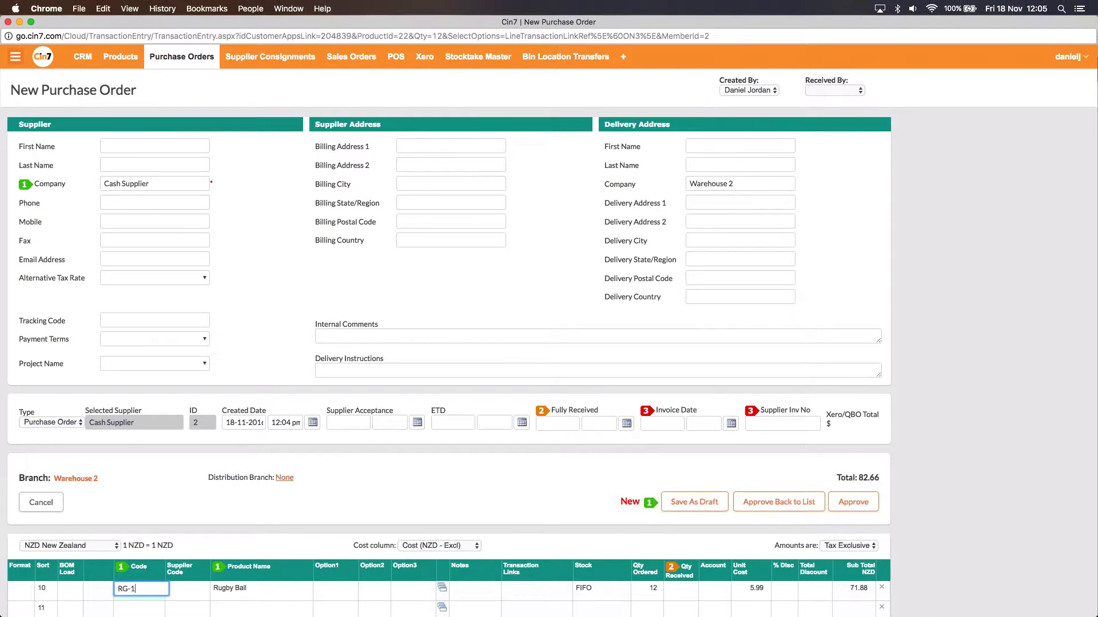
{"action": "scroll", "coordinate": [336, 266], "scroll_direction": "down", "scroll_amount": 5}
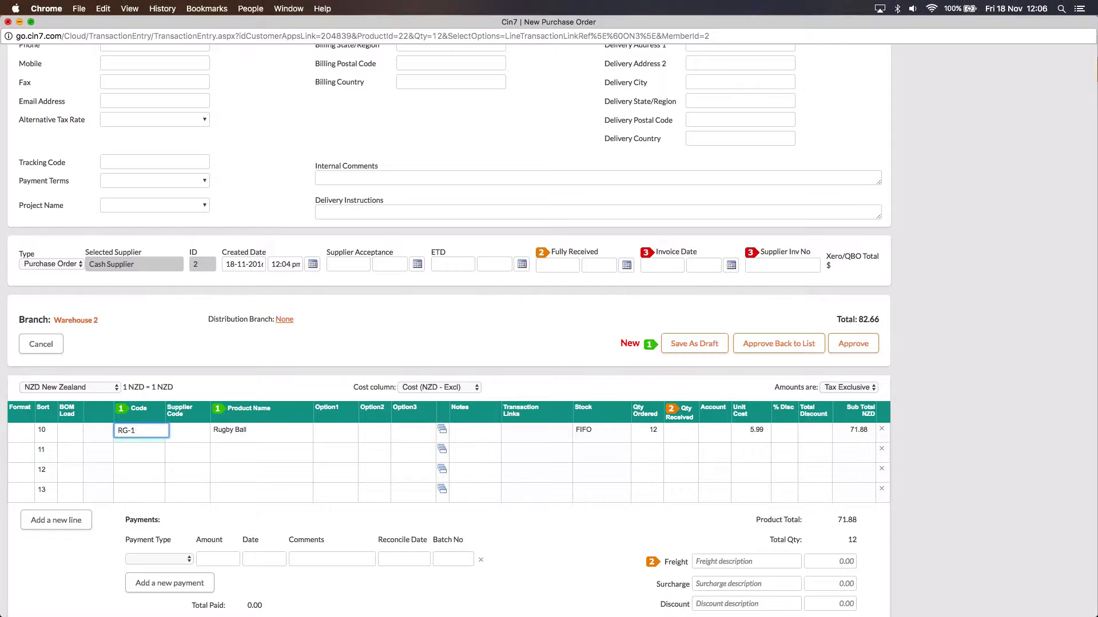
Close the purchase order window and open Stocktake Master, glancing at the Pick 'n' Pack stocktake page.
{"action": "left_click", "coordinate": [8, 23]}
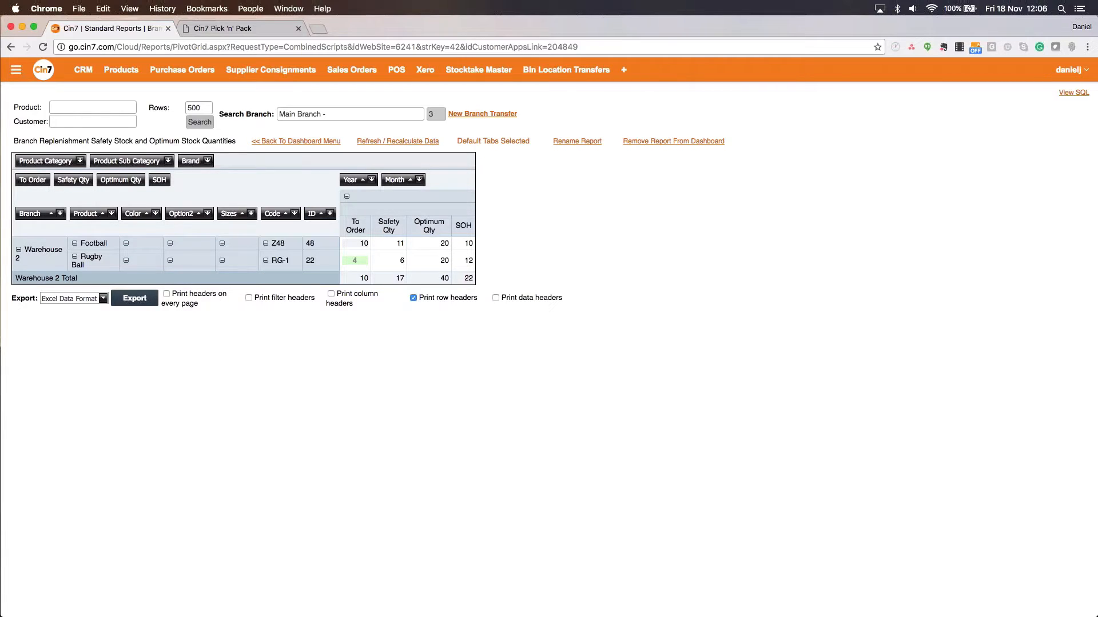
{"action": "left_click", "coordinate": [367, 259]}
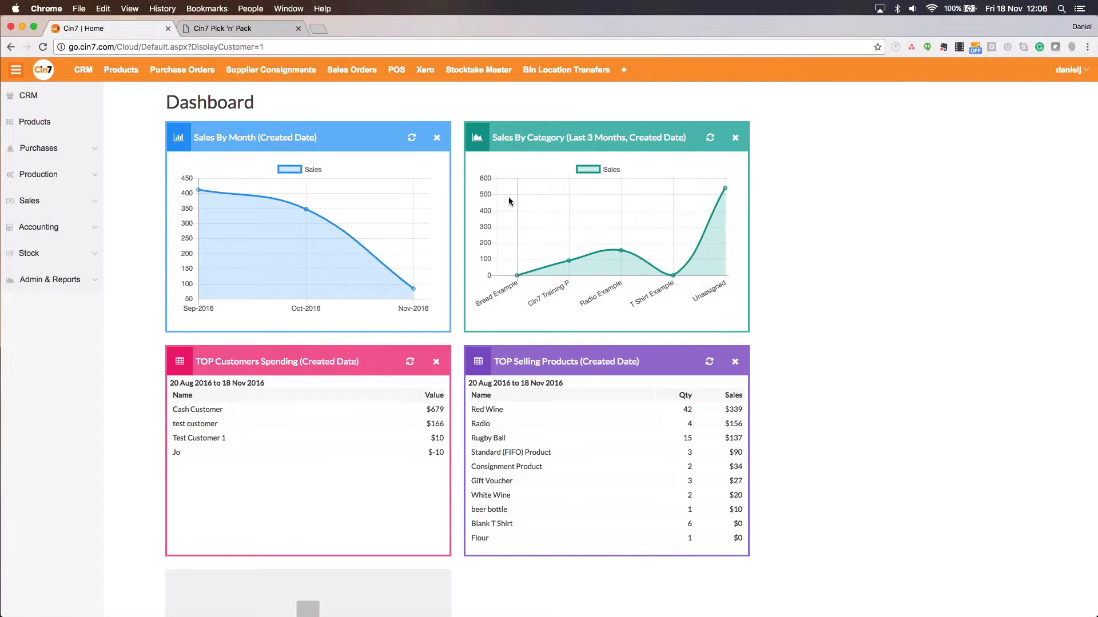
{"action": "left_click", "coordinate": [471, 77]}
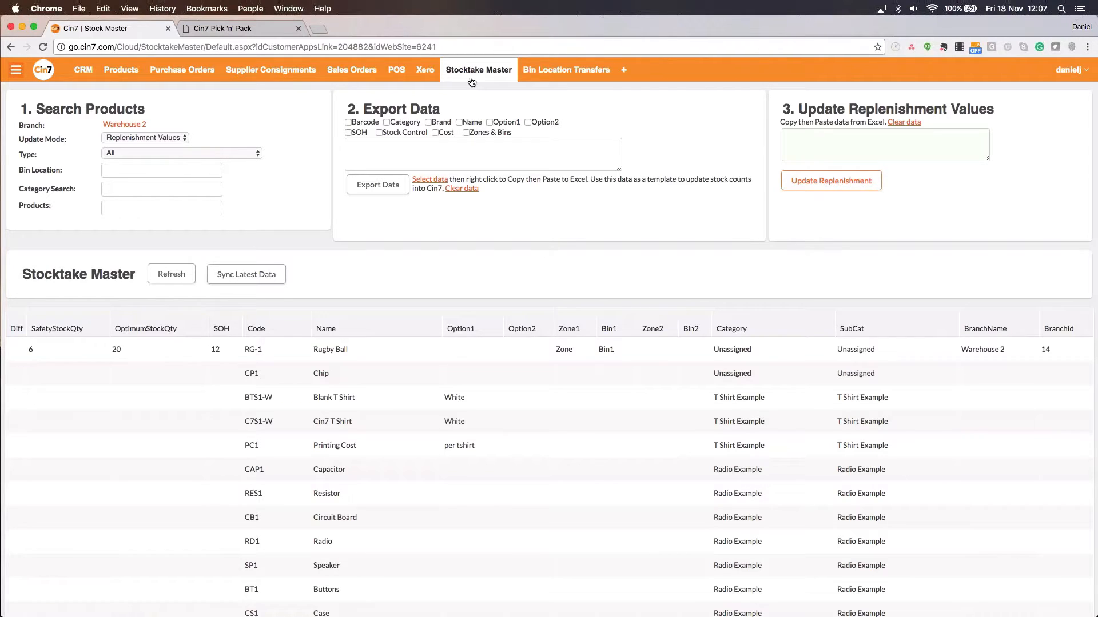
{"action": "left_click", "coordinate": [232, 30]}
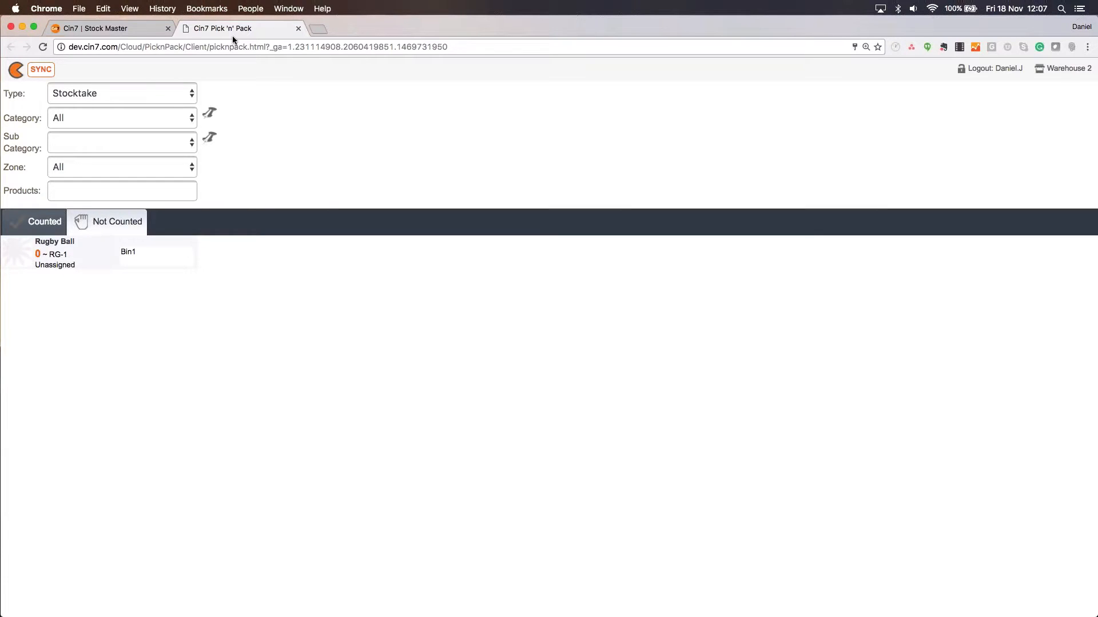
{"action": "left_click", "coordinate": [143, 29]}
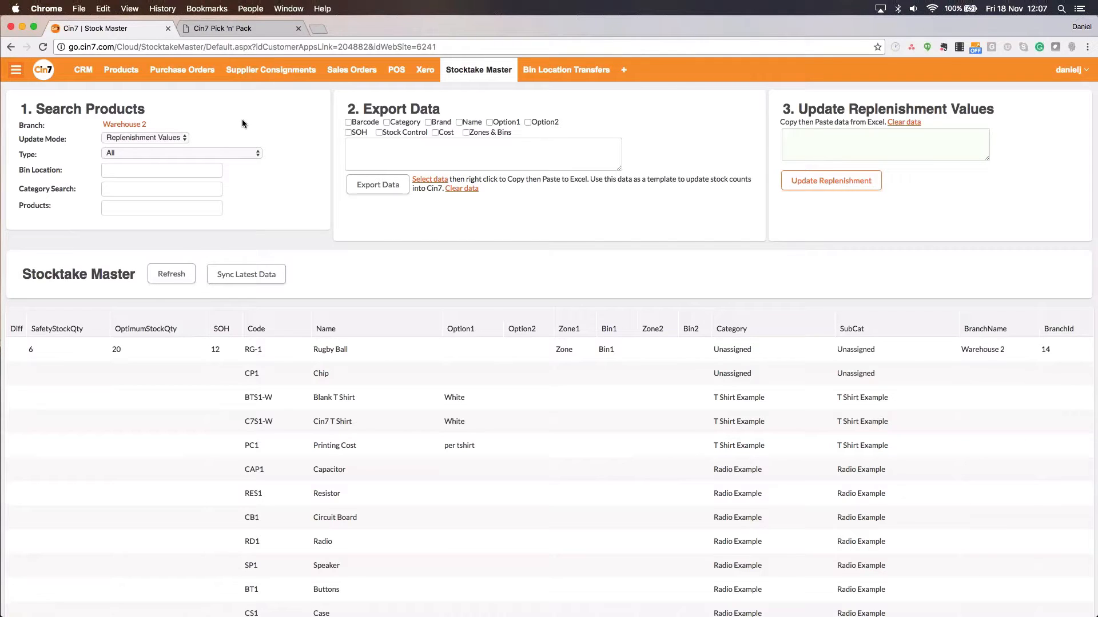
Set the update mode to Stock Counts, review the listed counts and reset the mobile stock counts for Warehouse 2.
{"action": "left_click", "coordinate": [178, 138]}
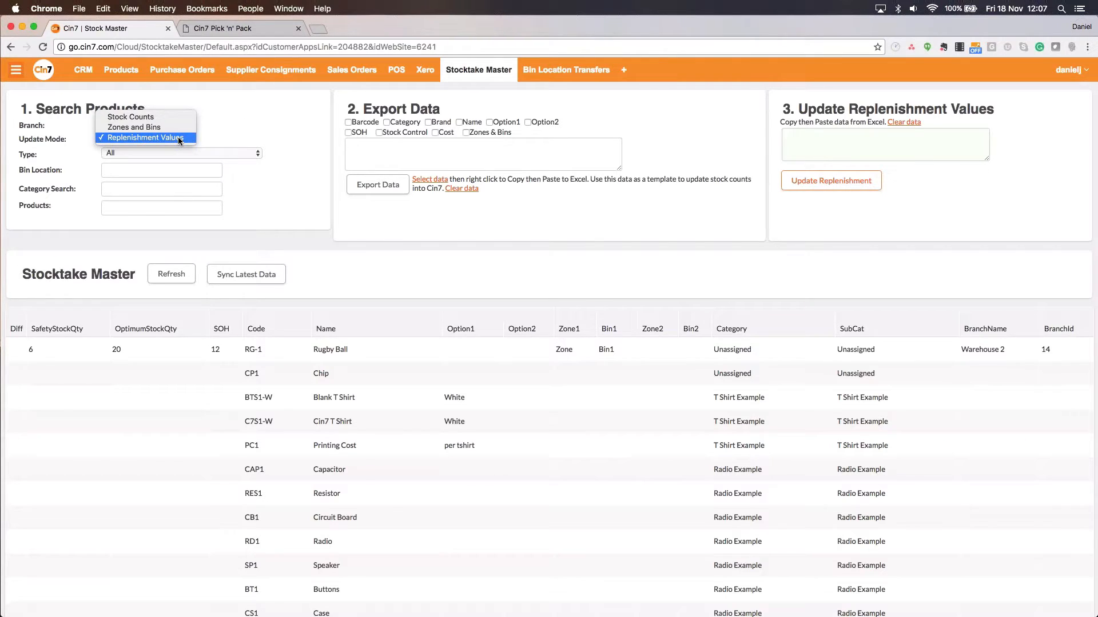
{"action": "left_click", "coordinate": [127, 121]}
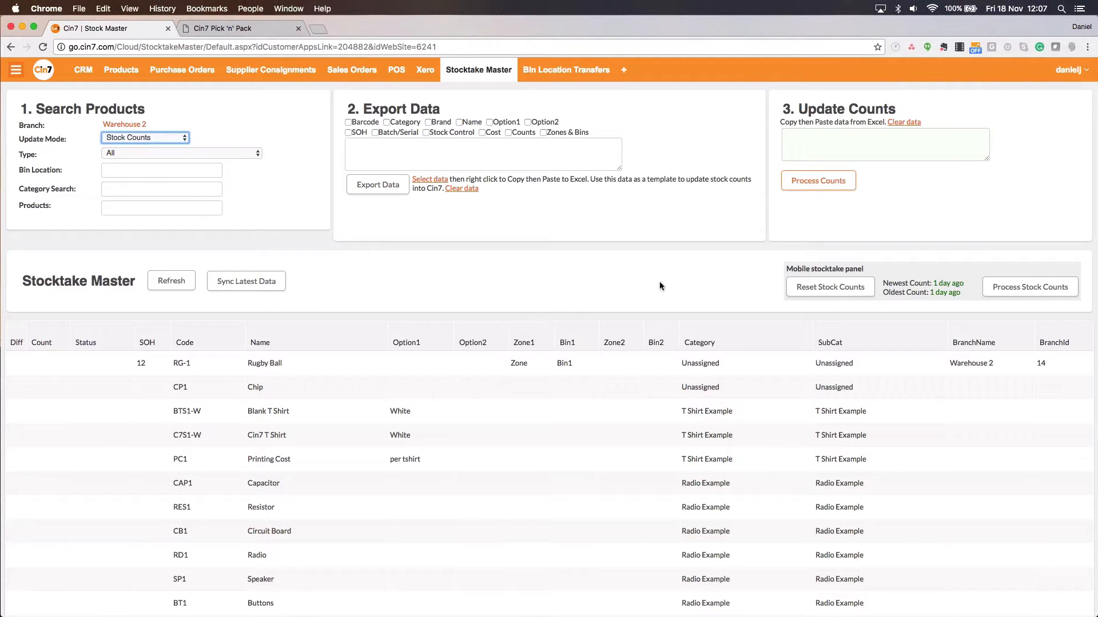
{"action": "scroll", "coordinate": [546, 310], "scroll_direction": "down", "scroll_amount": 1}
{"action": "scroll", "coordinate": [546, 310], "scroll_direction": "down", "scroll_amount": 10}
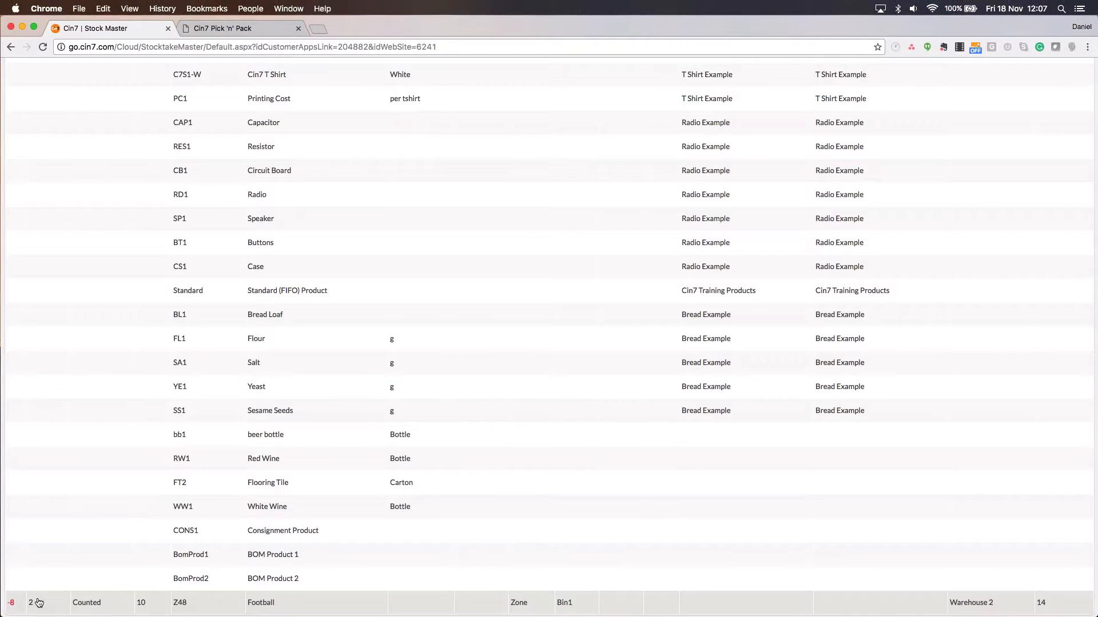
{"action": "scroll", "coordinate": [284, 533], "scroll_direction": "up", "scroll_amount": 6}
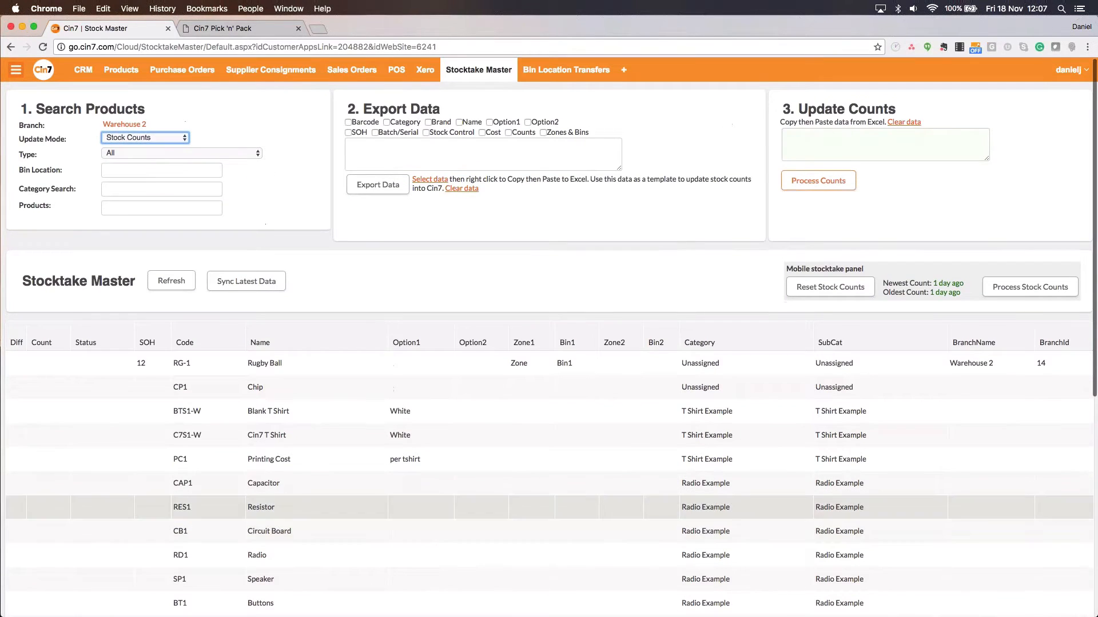
{"action": "left_click", "coordinate": [831, 290]}
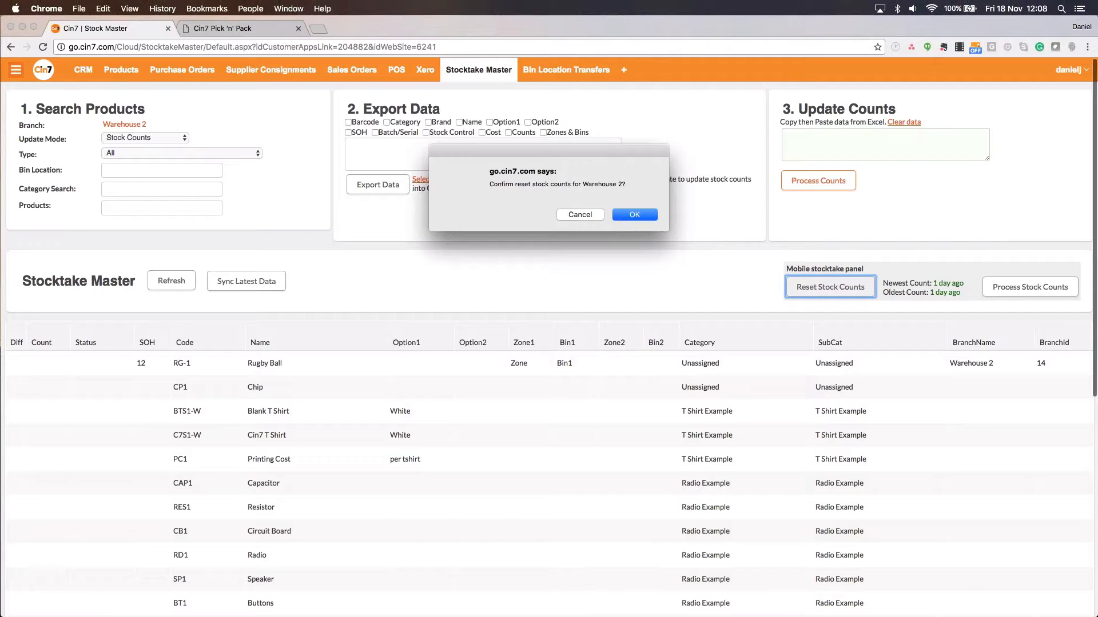
{"action": "left_click", "coordinate": [651, 214]}
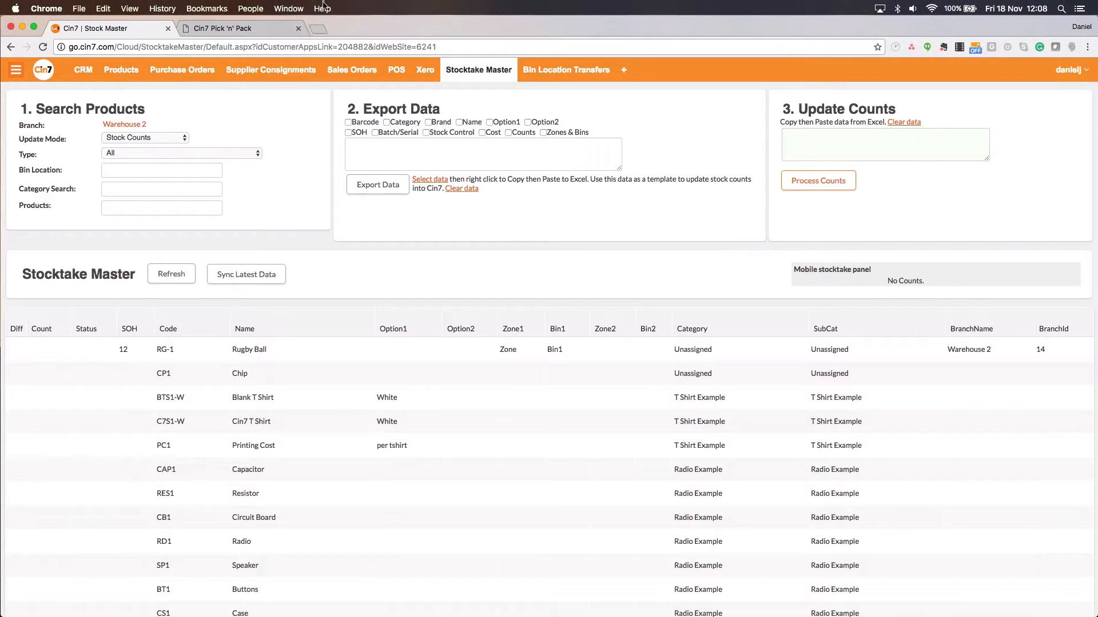
Switch to Cin7 Pick 'n' Pack, sync its stock data and keep the type set to Stocktake.
{"action": "left_click", "coordinate": [247, 31]}
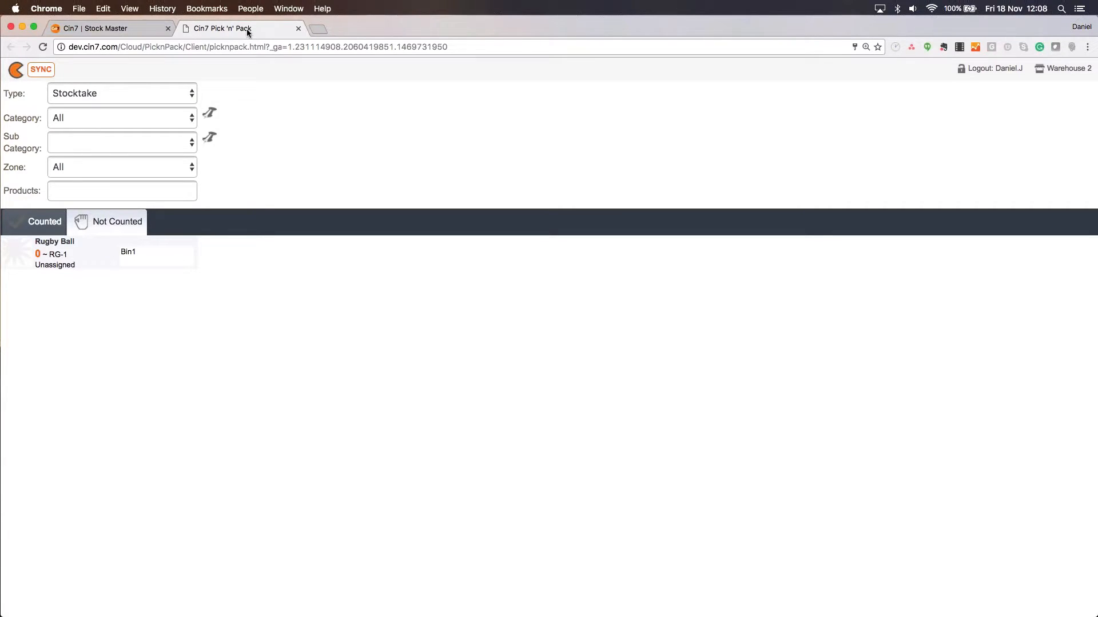
{"action": "left_click", "coordinate": [41, 69]}
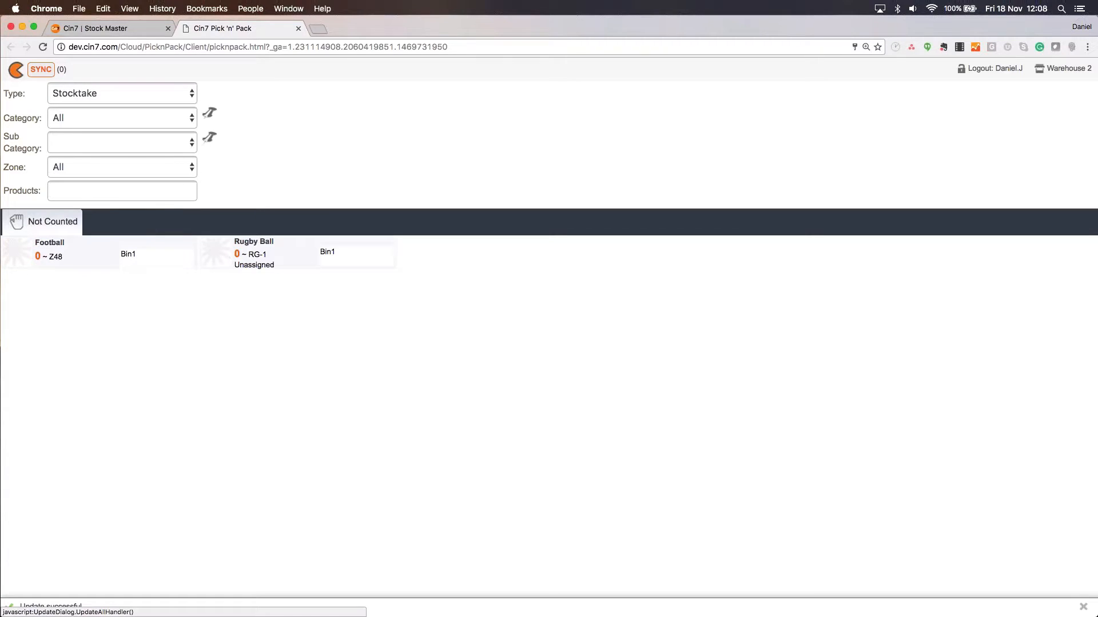
{"action": "left_click", "coordinate": [46, 73]}
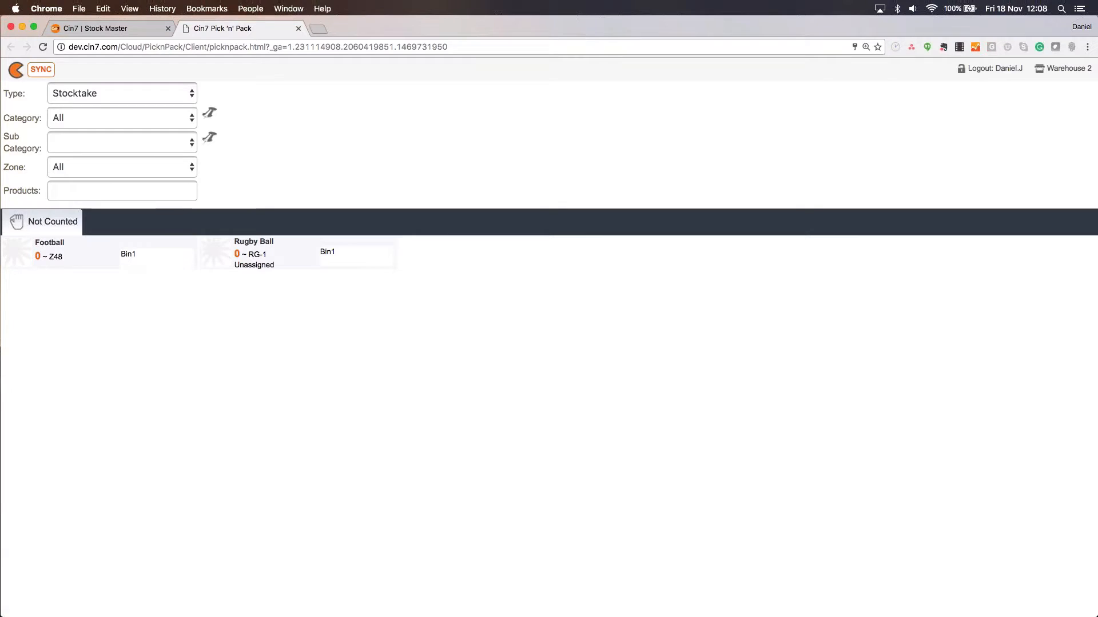
{"action": "left_click", "coordinate": [96, 93]}
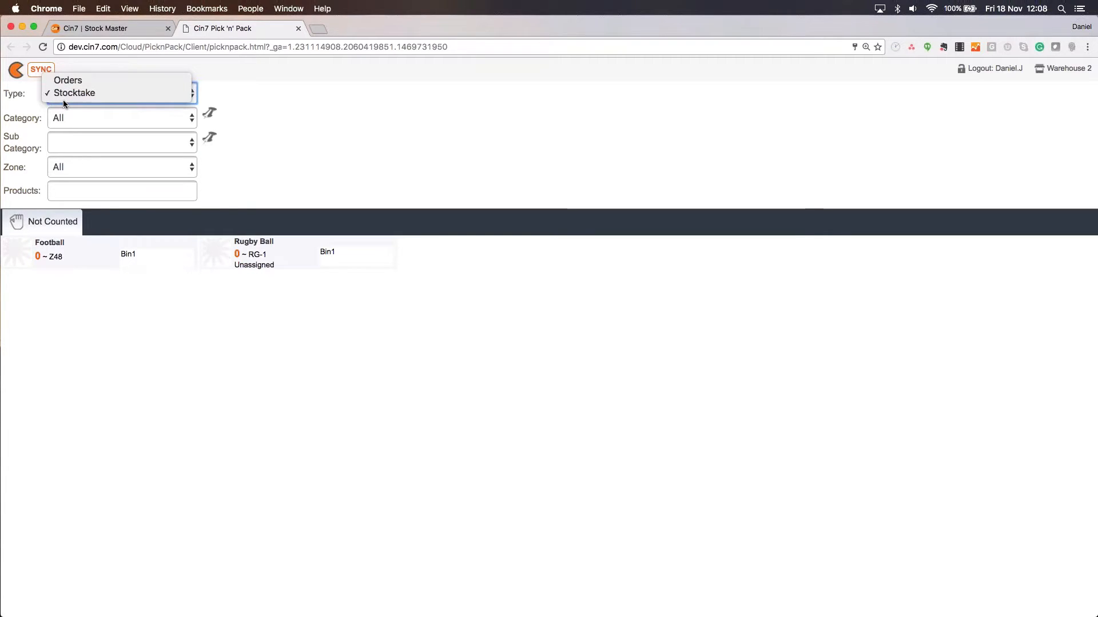
{"action": "left_click", "coordinate": [87, 98]}
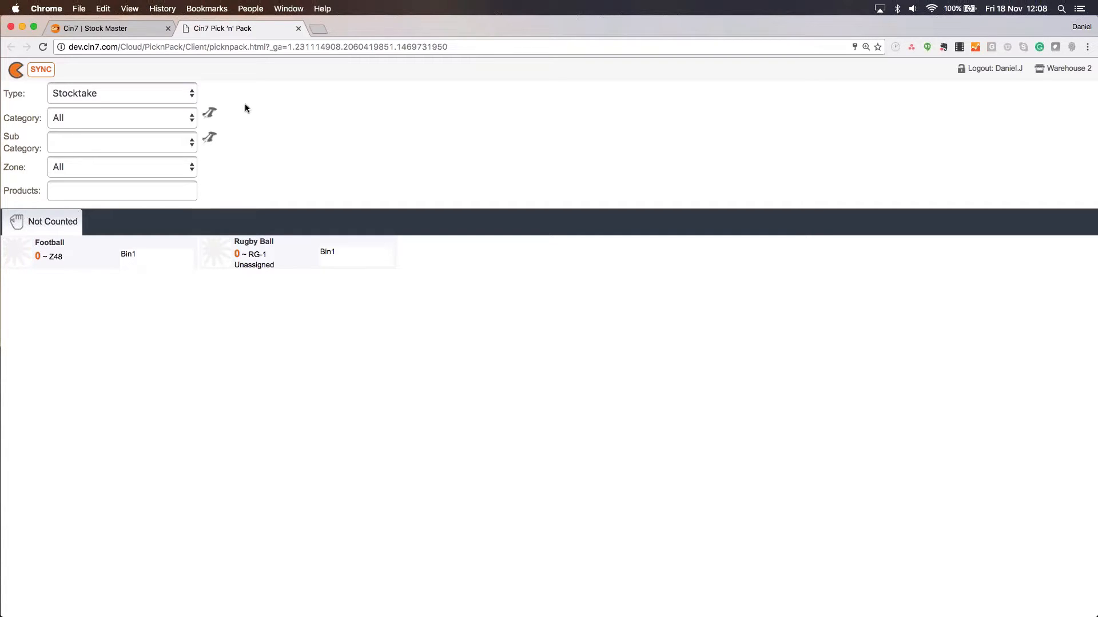
Record a count of 9 for the Football, keeping its Zone and Bin1 location, and view the counted products.
{"action": "left_click_drag", "start_coordinate": [1092, 304], "coordinate": [1095, 257]}
{"action": "left_click", "coordinate": [50, 256]}
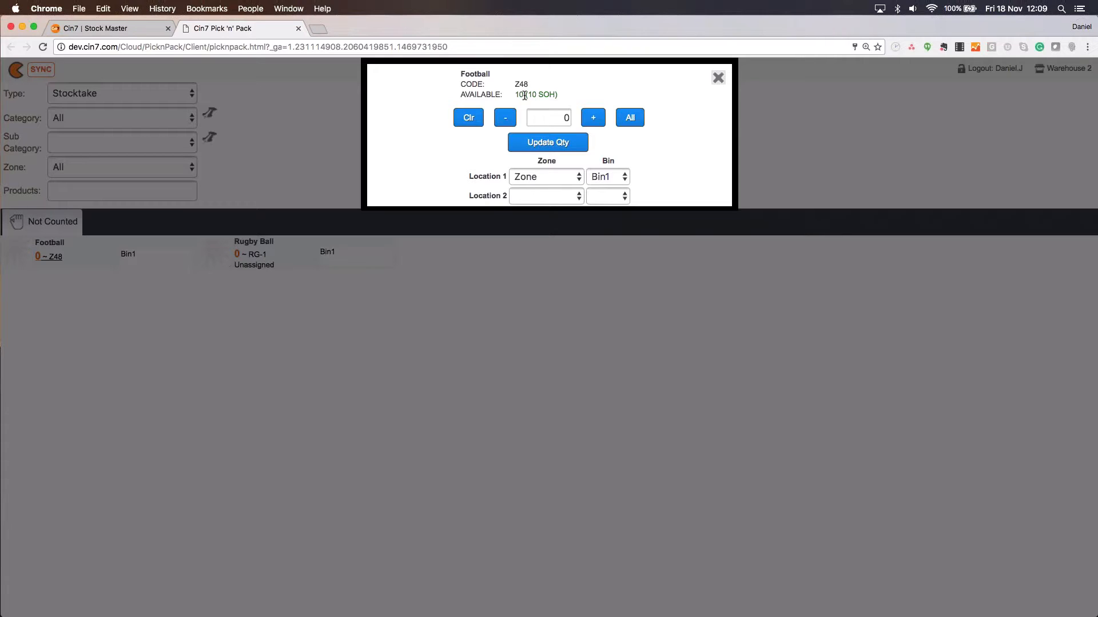
{"action": "left_click", "coordinate": [549, 117]}
{"action": "type", "text": "9"}
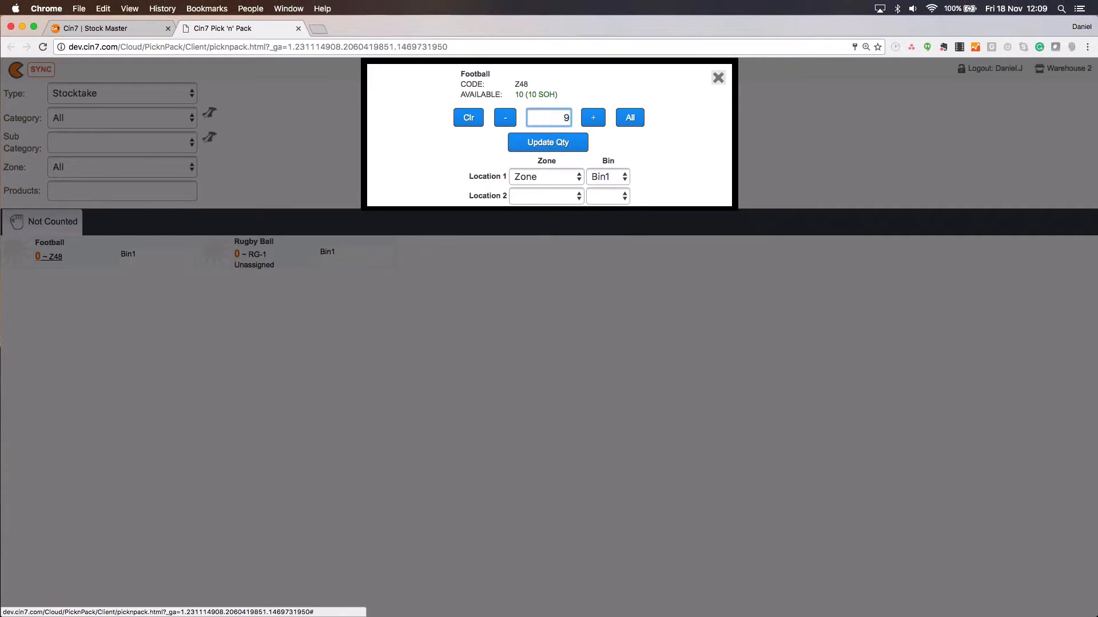
{"action": "left_click", "coordinate": [672, 177]}
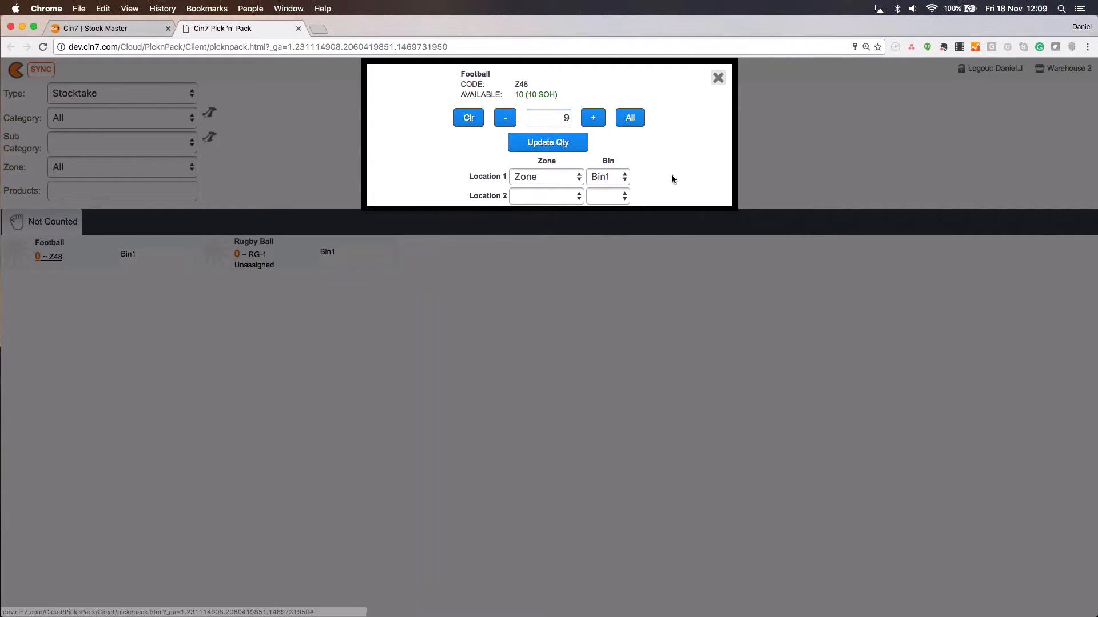
{"action": "left_click", "coordinate": [578, 181]}
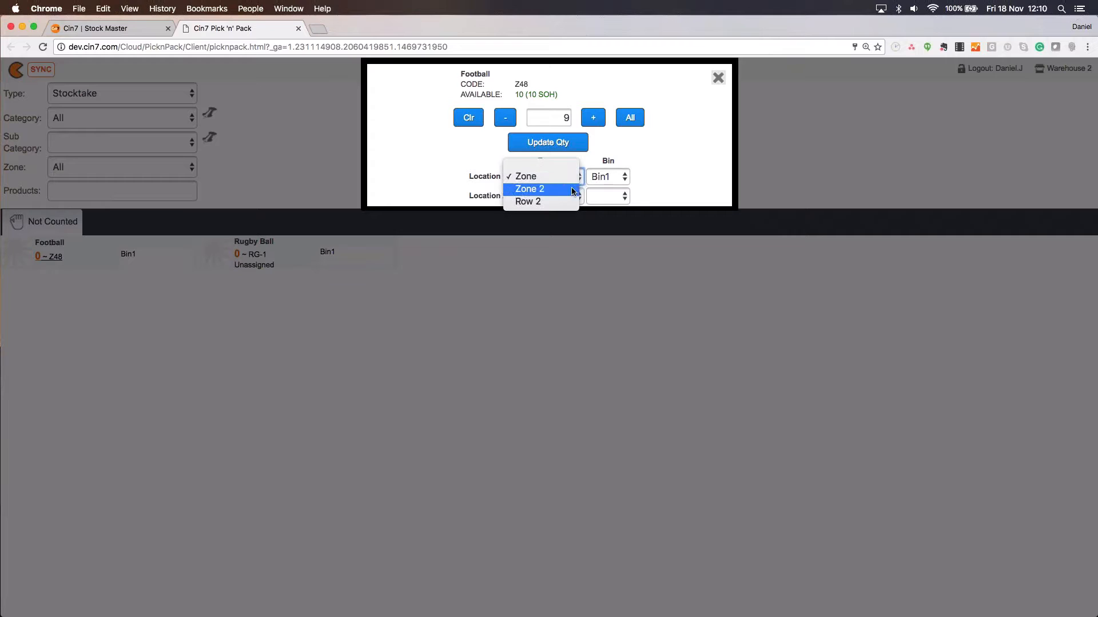
{"action": "left_click", "coordinate": [698, 141]}
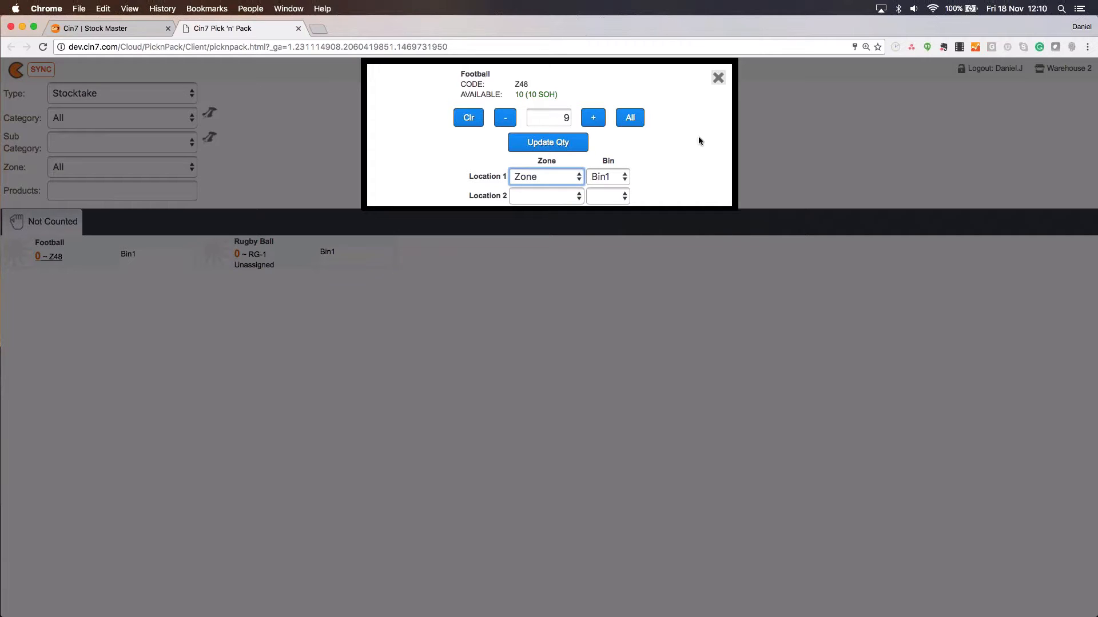
{"action": "left_click", "coordinate": [570, 148]}
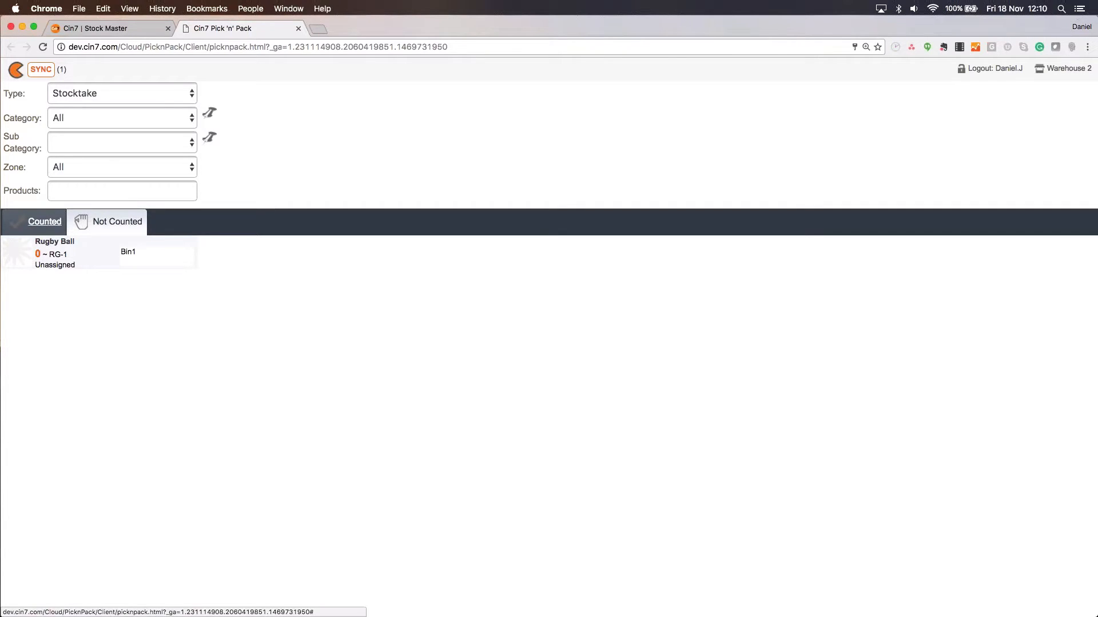
{"action": "left_click", "coordinate": [45, 221]}
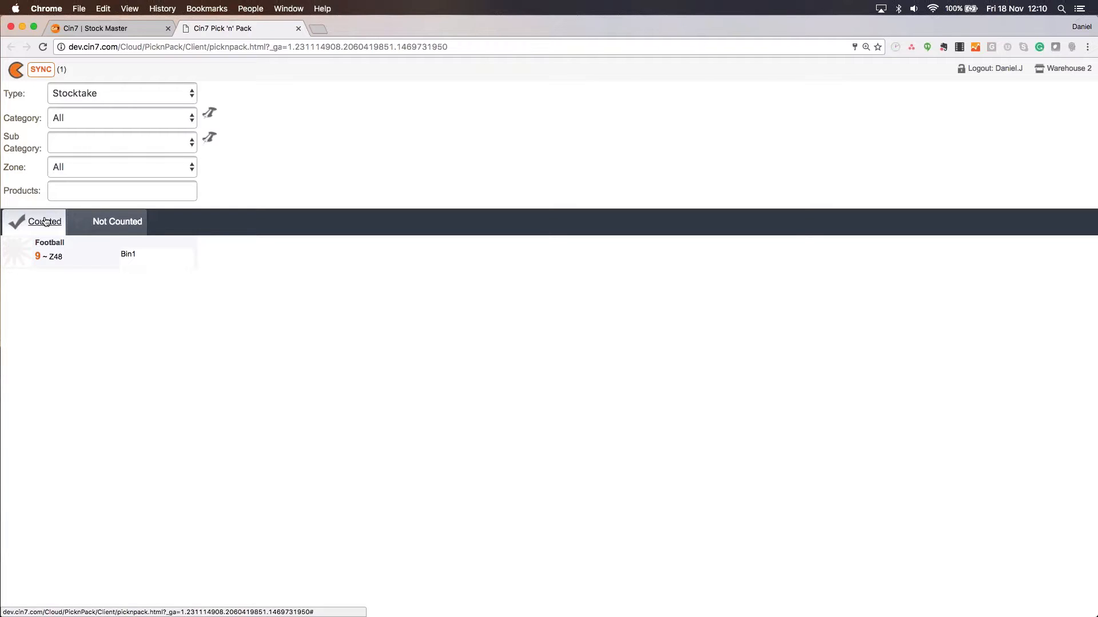
Record a count of 13 for the Rugby Ball from the not-counted products and sync the counts.
{"action": "left_click", "coordinate": [93, 224]}
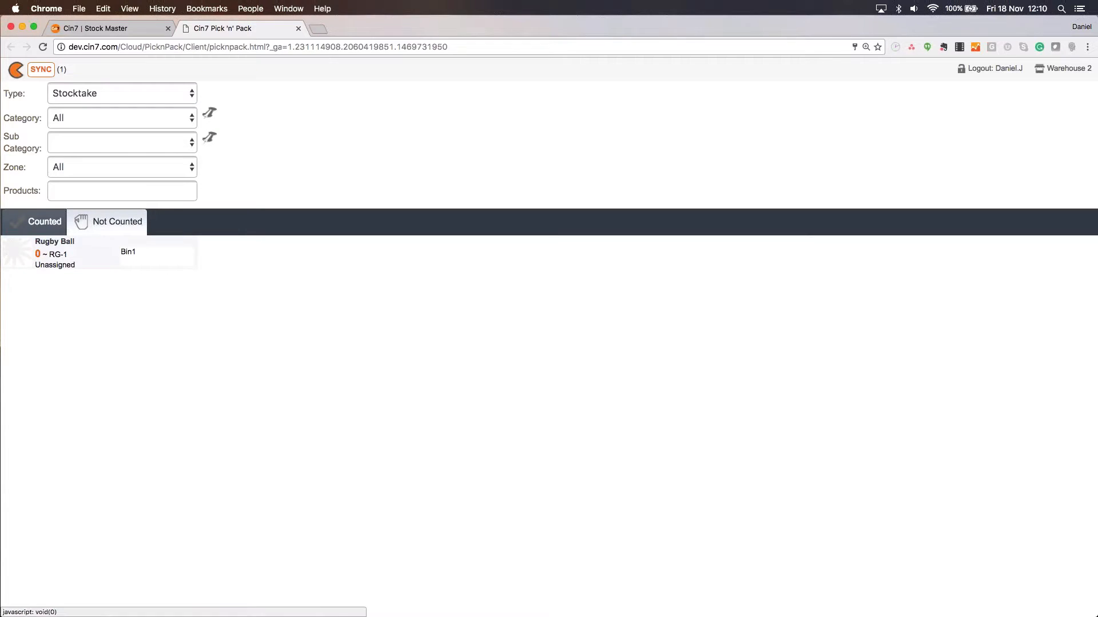
{"action": "left_click", "coordinate": [53, 255]}
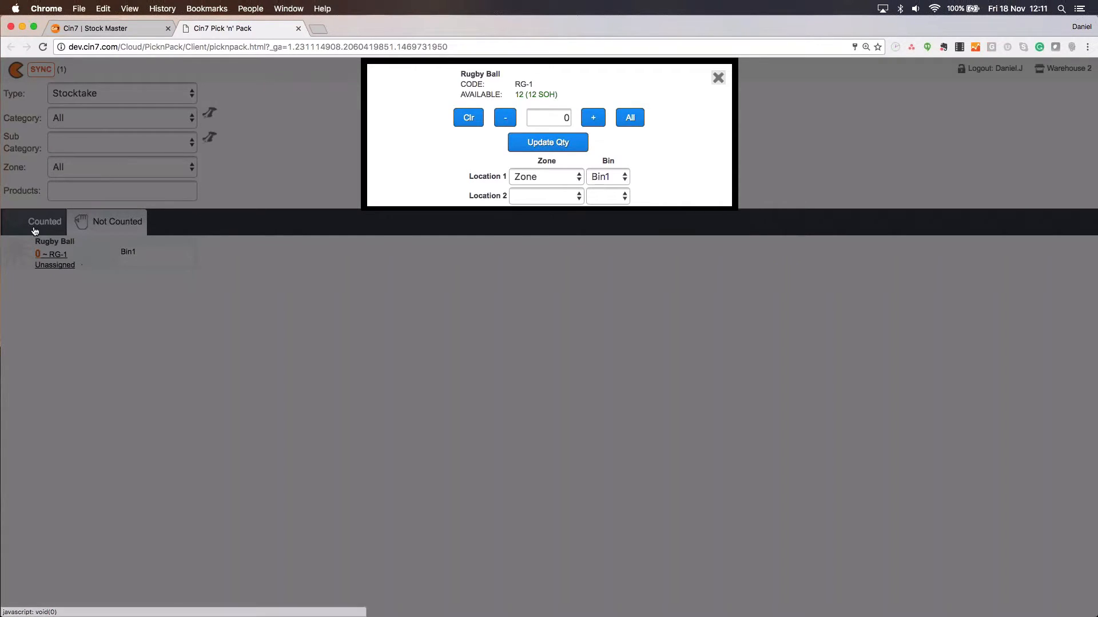
{"action": "left_click", "coordinate": [563, 117]}
{"action": "key", "text": "BackSpace"}
{"action": "type", "text": "13"}
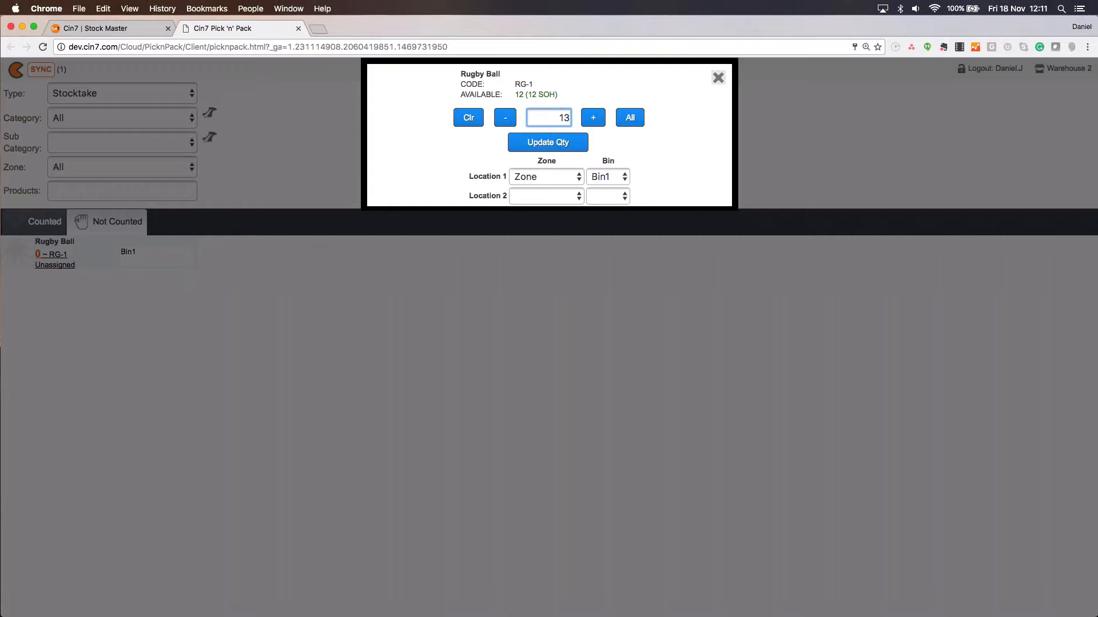
{"action": "left_click", "coordinate": [568, 147]}
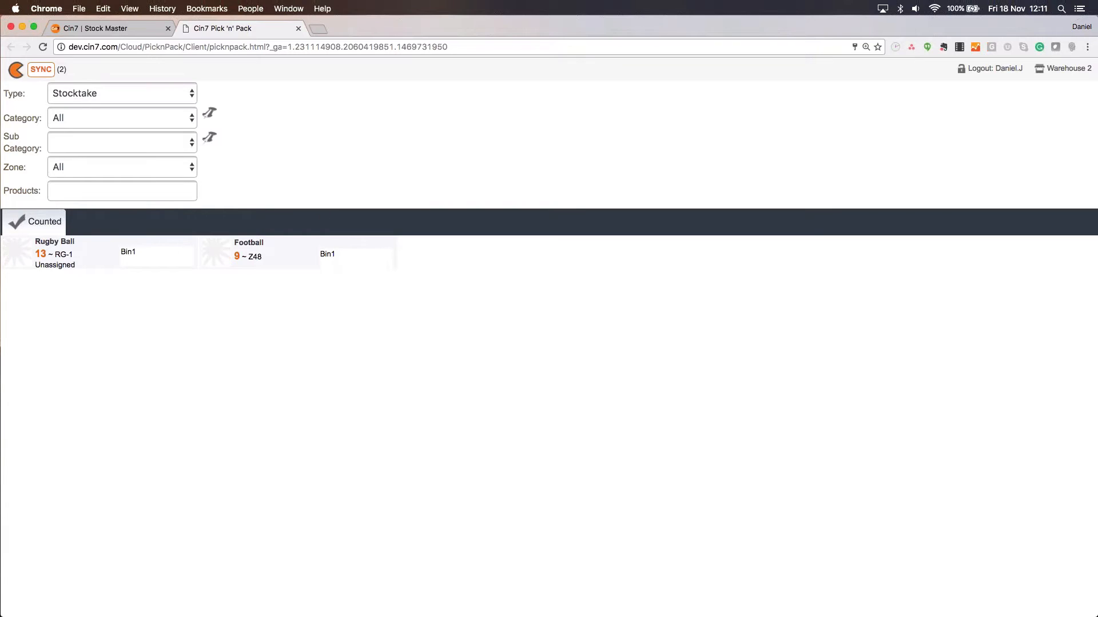
{"action": "left_click", "coordinate": [41, 71]}
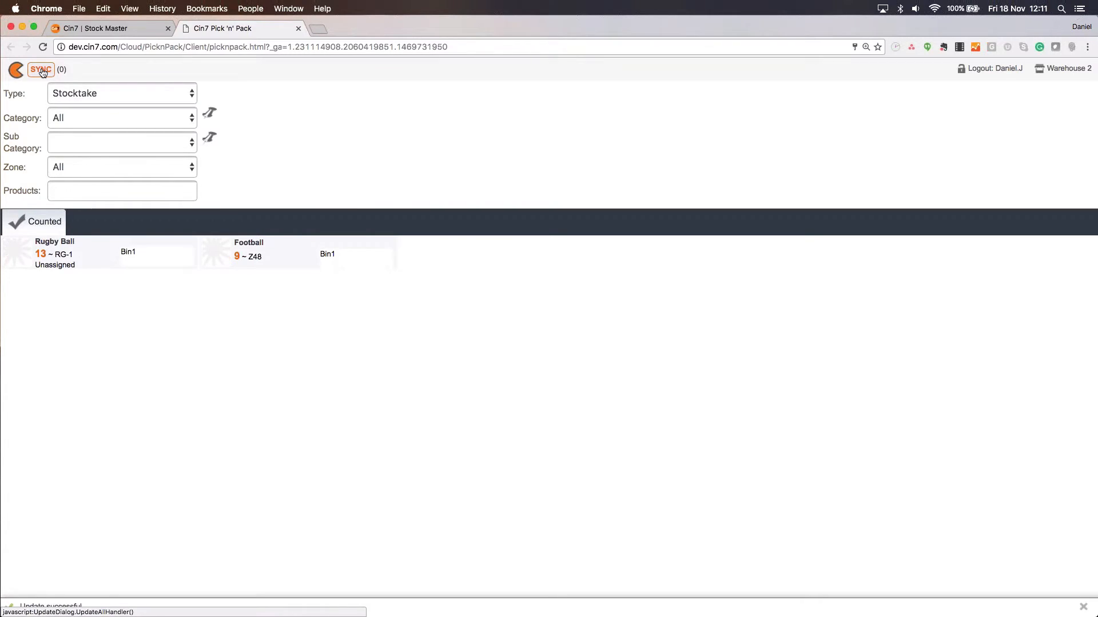
Switch to Cin7 Stocktake Master, sync the latest count data and filter the products by "ball".
{"action": "left_click", "coordinate": [96, 28]}
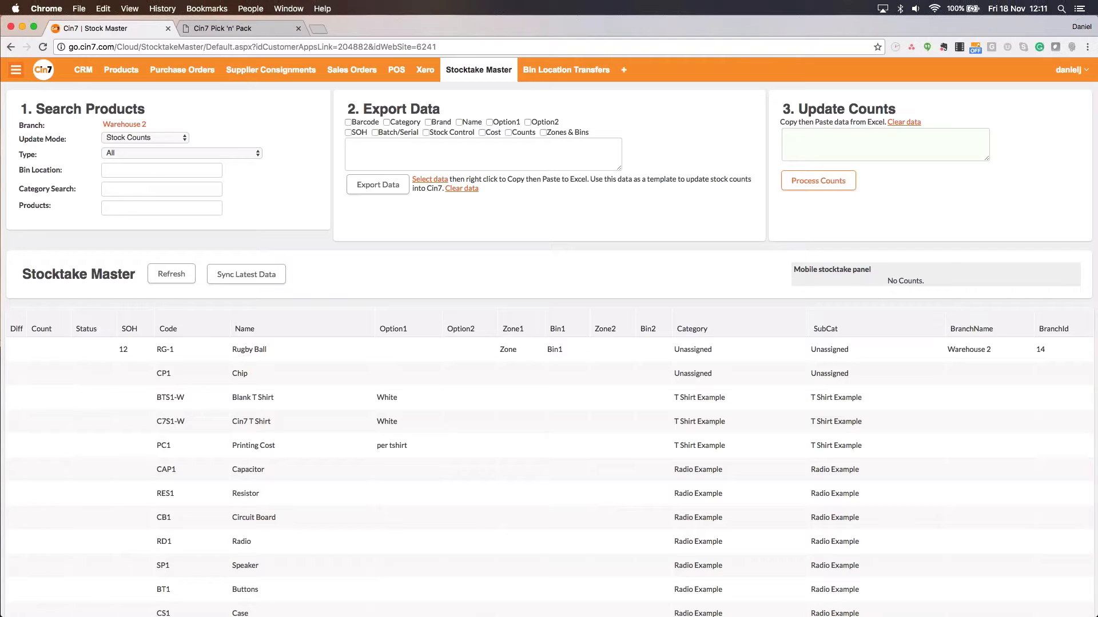
{"action": "left_click", "coordinate": [267, 275]}
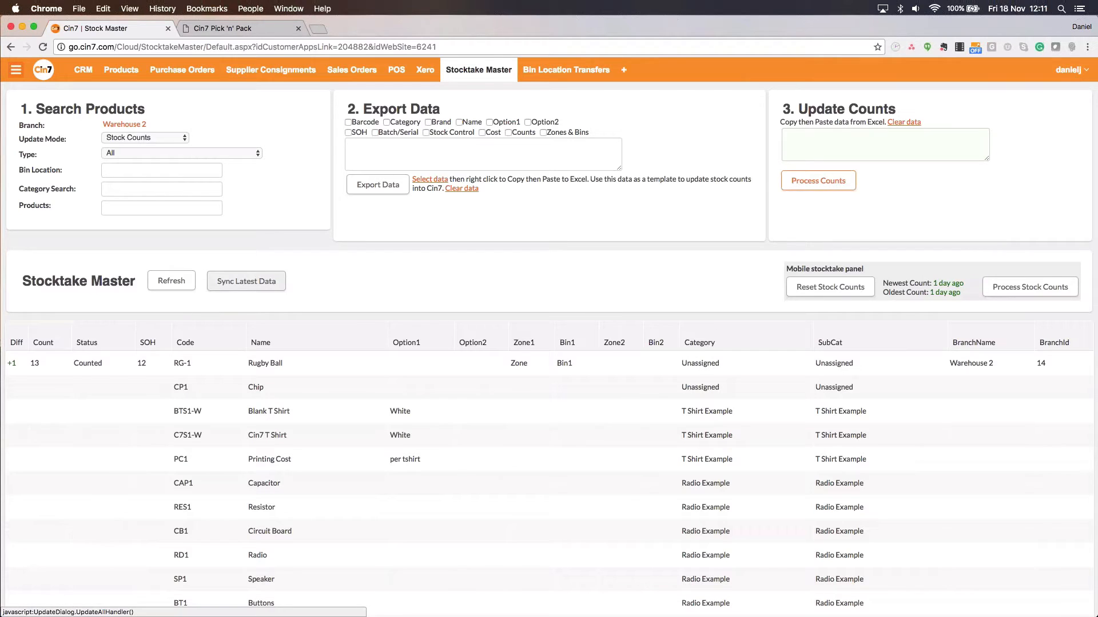
{"action": "scroll", "coordinate": [124, 416], "scroll_direction": "down", "scroll_amount": 1}
{"action": "scroll", "coordinate": [124, 415], "scroll_direction": "up", "scroll_amount": 1}
{"action": "left_click", "coordinate": [132, 210]}
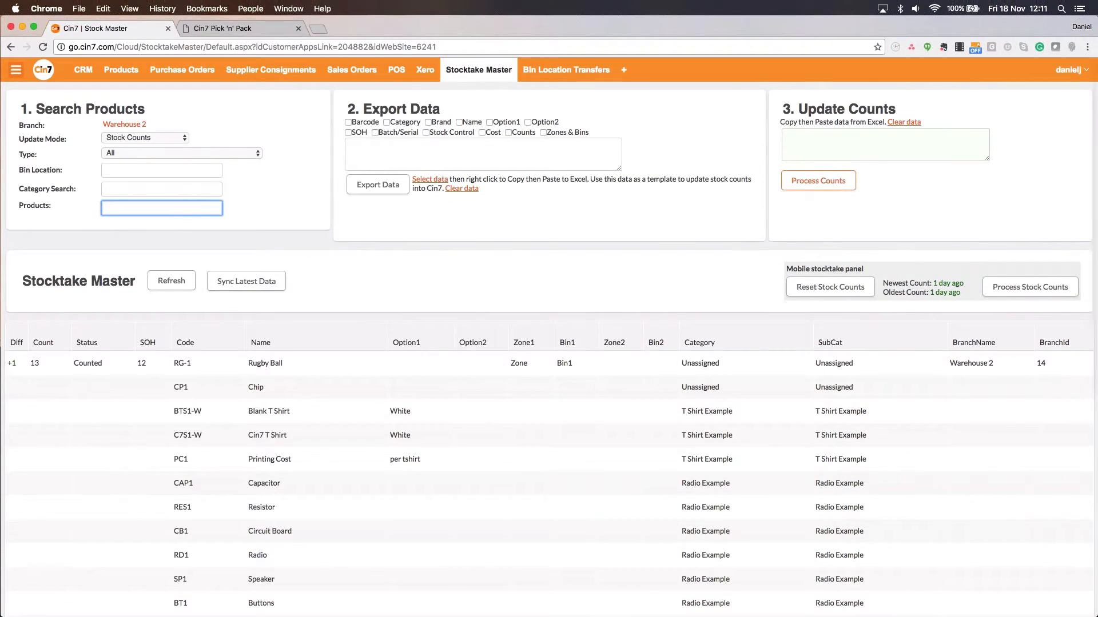
{"action": "type", "text": "ball"}
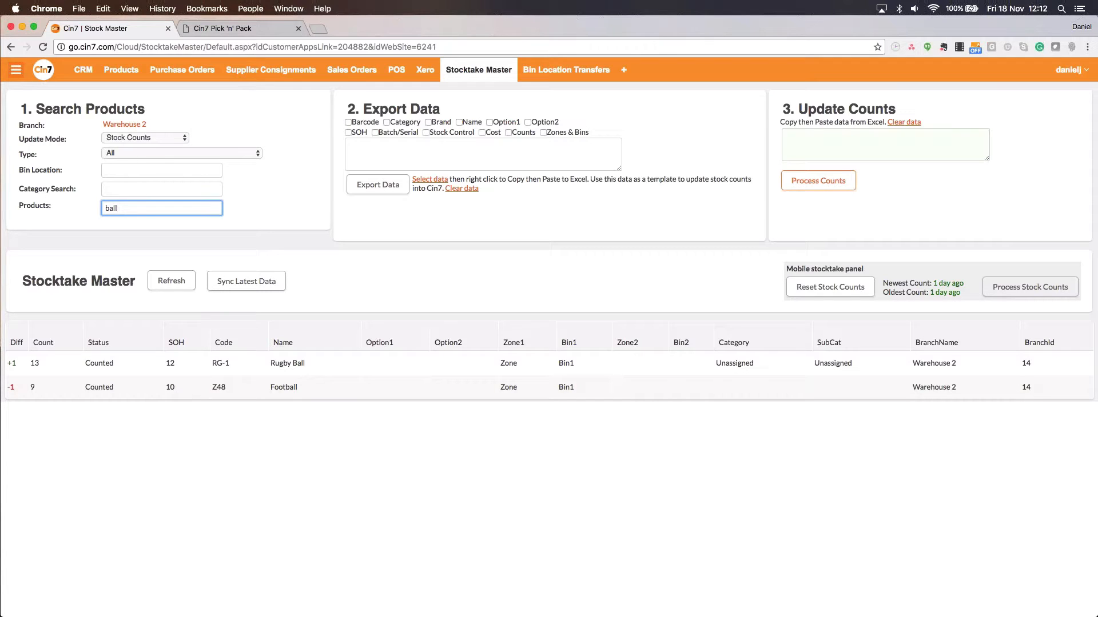
Process the mobile stock counts, continue with adjusting the variances and finish the import back to the adjustments list.
{"action": "left_click", "coordinate": [1030, 287]}
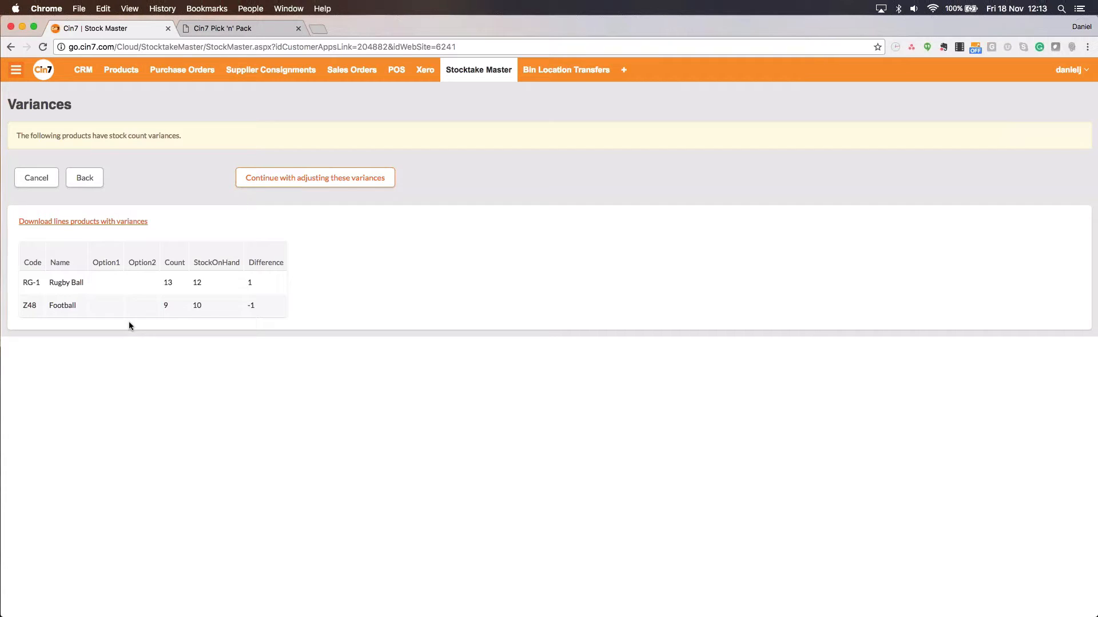
{"action": "left_click", "coordinate": [341, 184]}
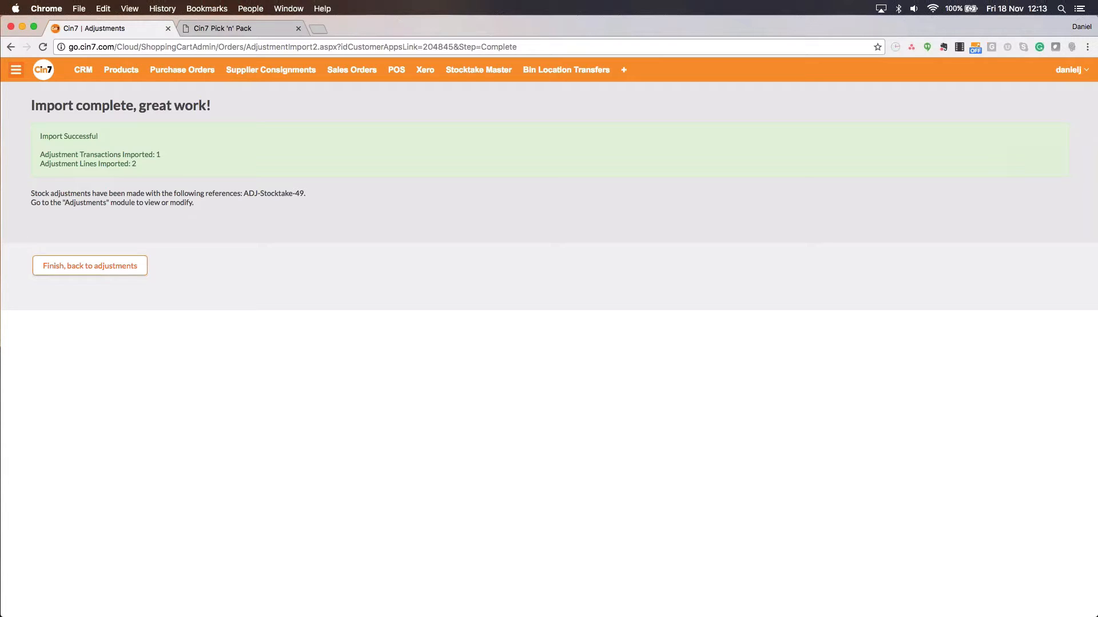
{"action": "left_click", "coordinate": [116, 275]}
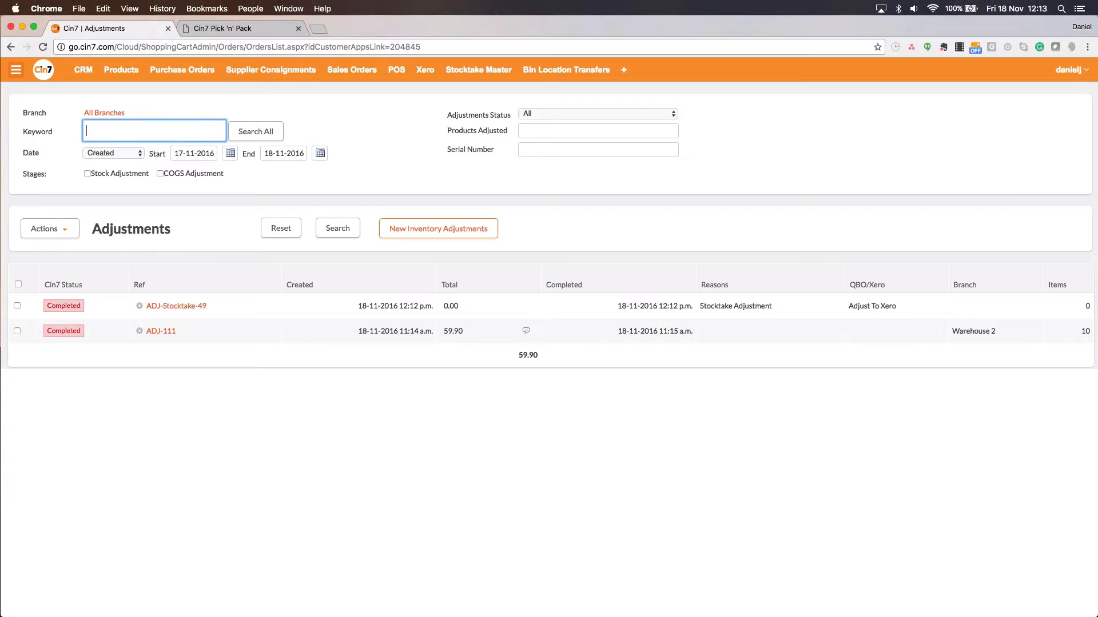
Open the new stocktake adjustment to review its Rugby Ball and Football lines, and save it back to the list.
{"action": "left_click", "coordinate": [175, 306]}
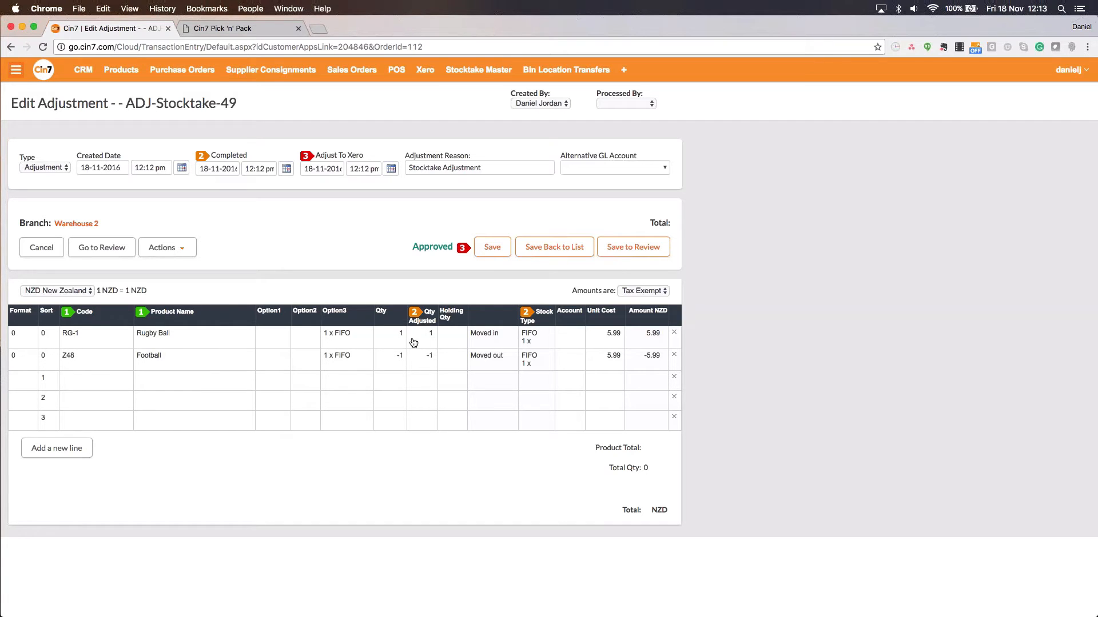
{"action": "left_click", "coordinate": [550, 259]}
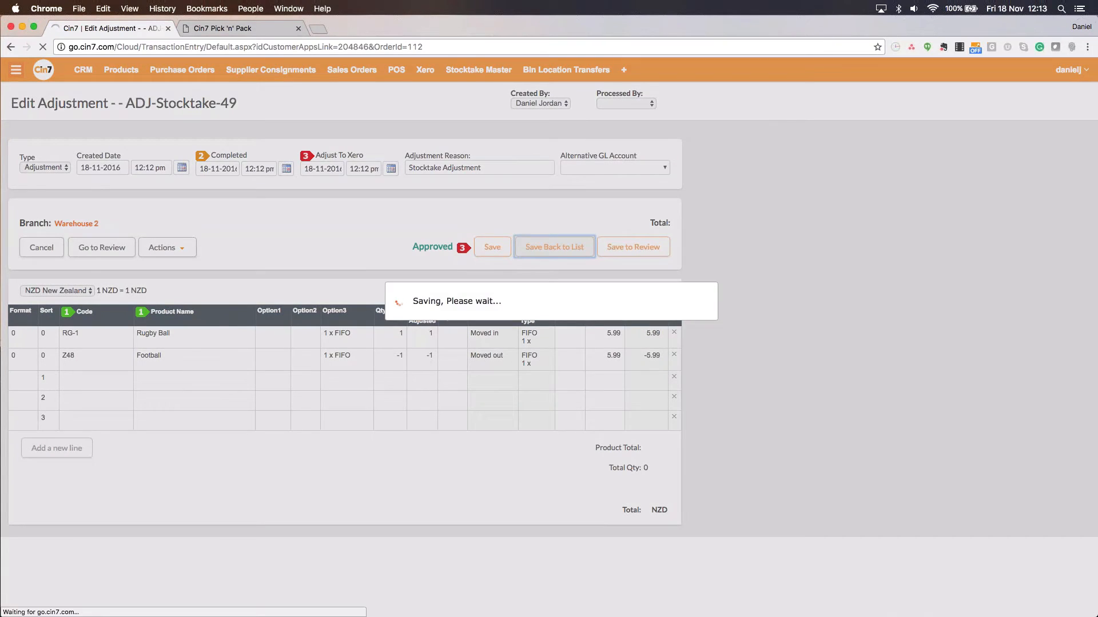
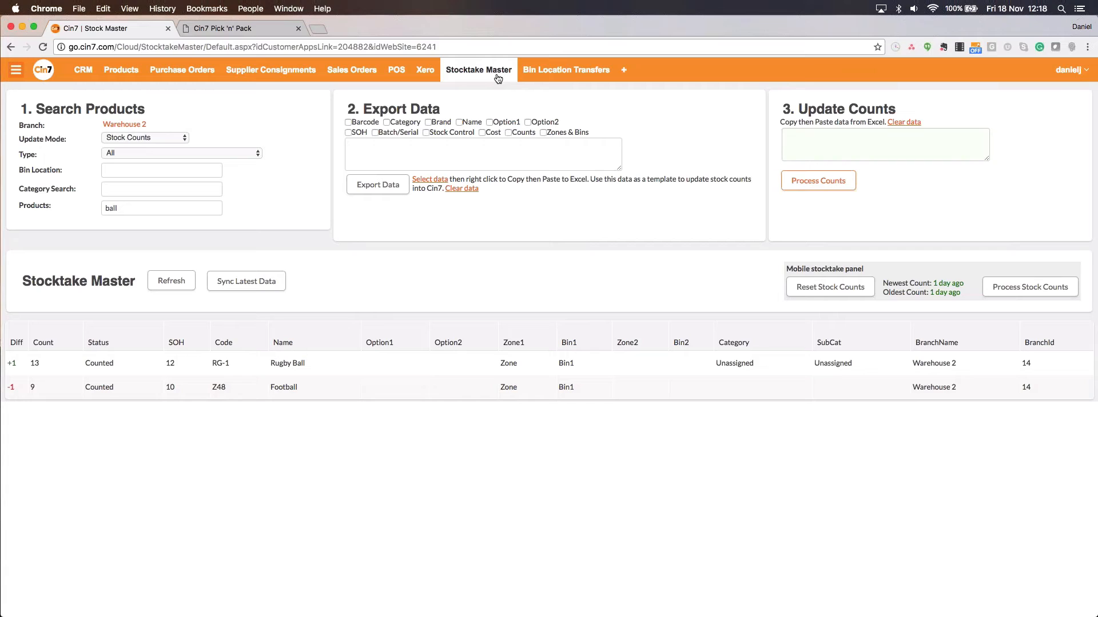
Set Stocktake Master's update mode to Zones and Bins, and switch to the Cin7 Pick 'n' Pack page.
{"action": "left_click", "coordinate": [163, 138]}
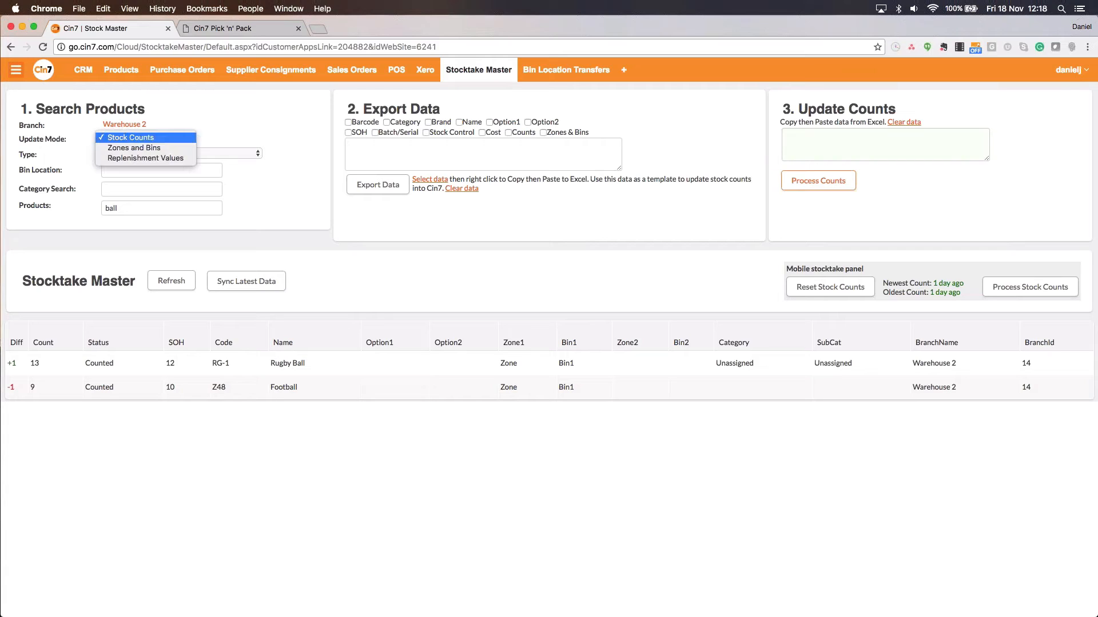
{"action": "left_click", "coordinate": [163, 150]}
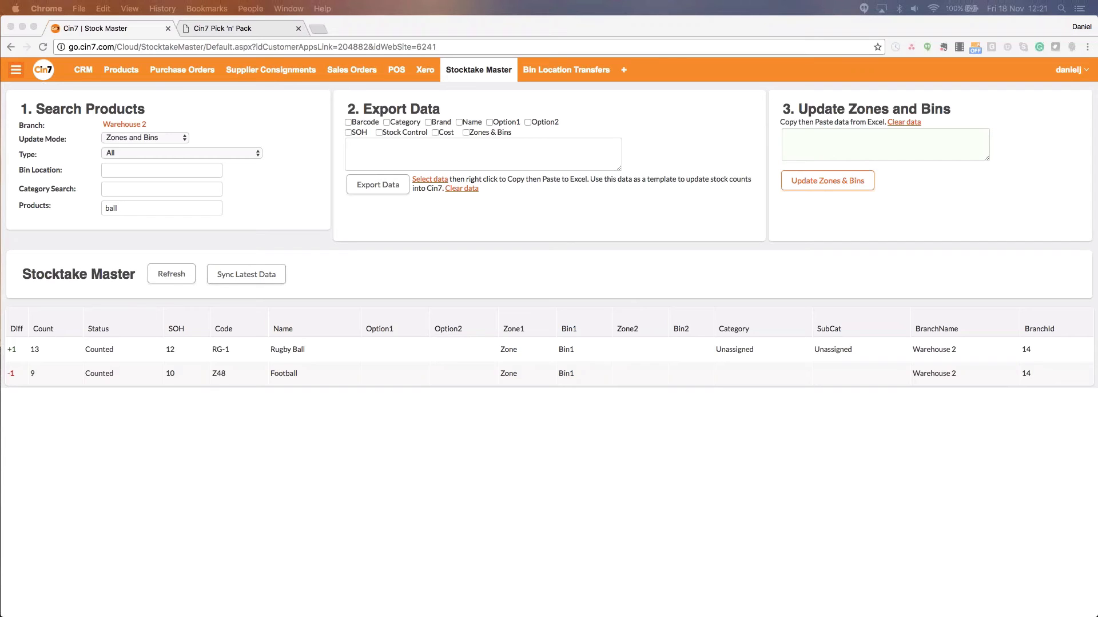
{"action": "left_click", "coordinate": [261, 33]}
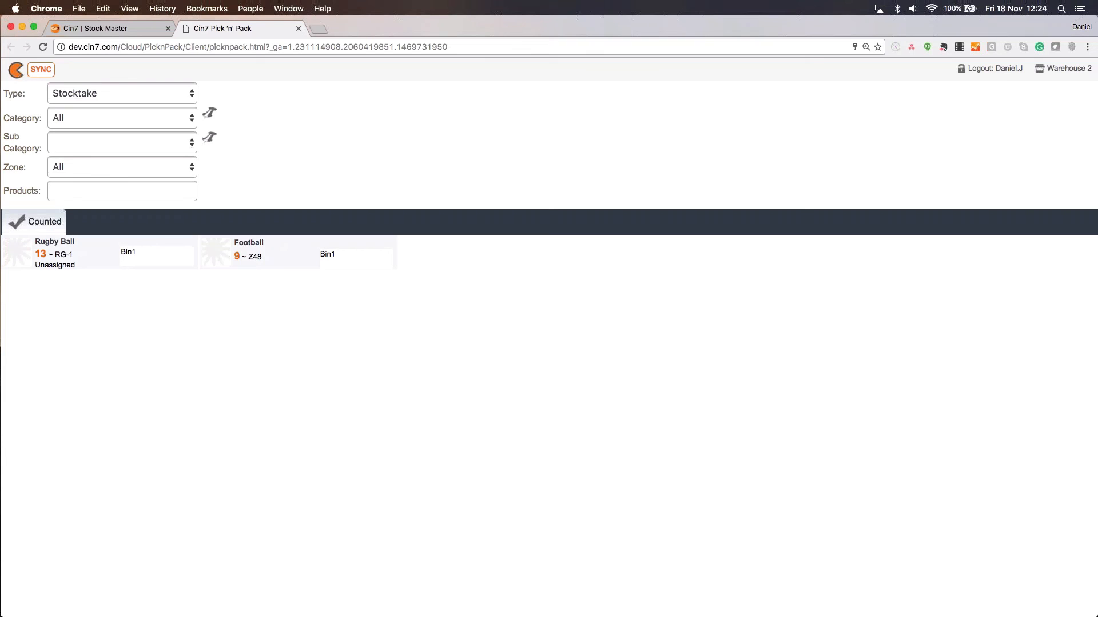
Switch to the slide presentation and advance from the Q&A slide to the survey slide.
{"action": "mouse_move", "coordinate": [1047, 616]}
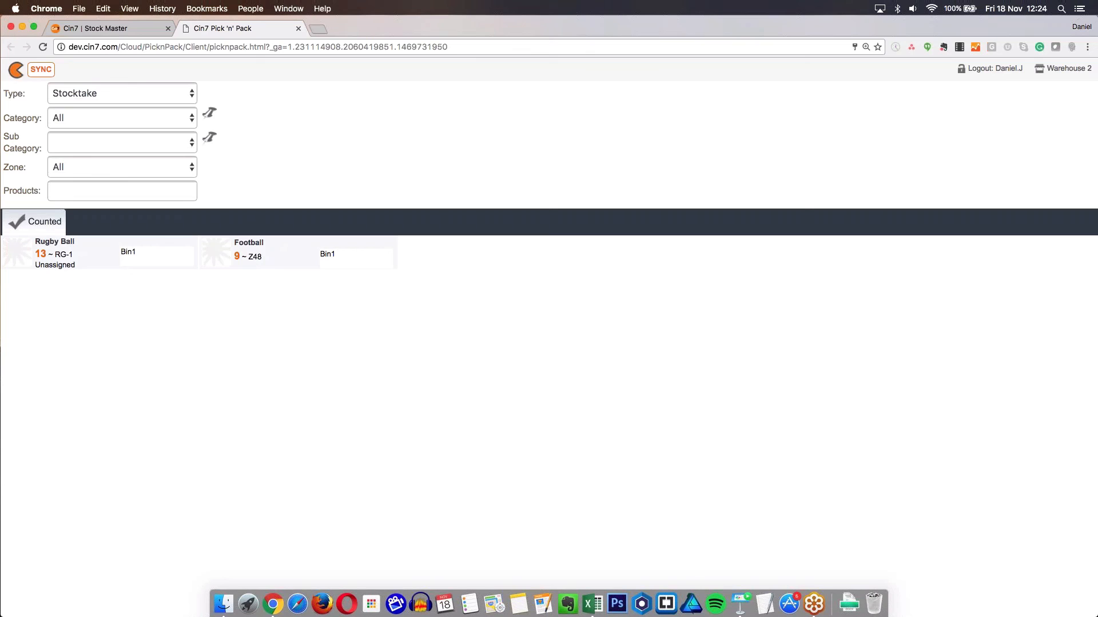
{"action": "left_click", "coordinate": [744, 610]}
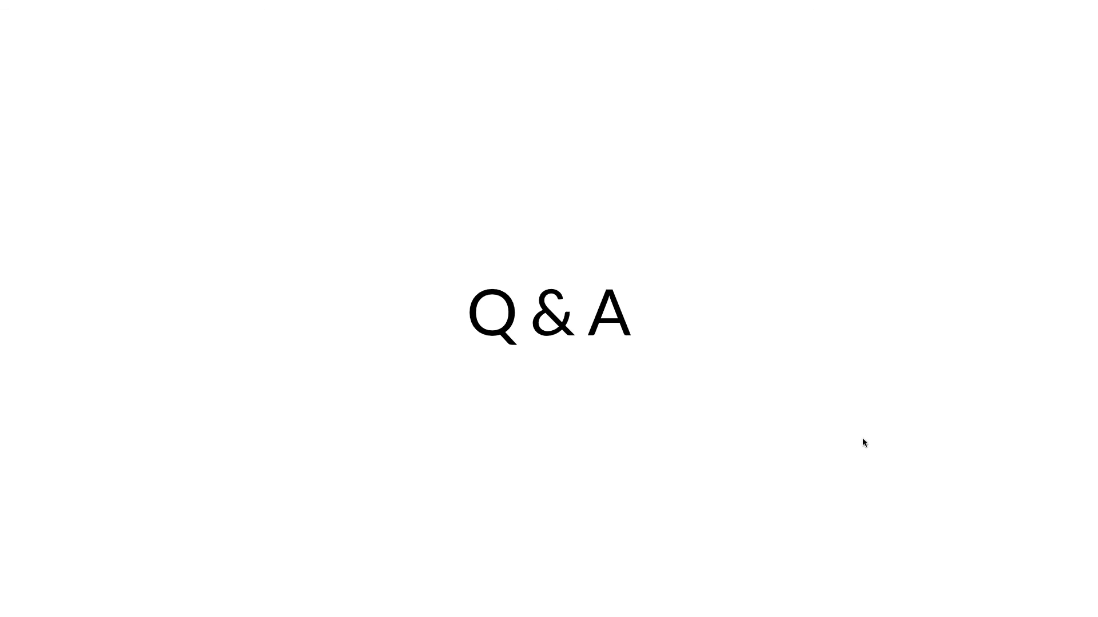
{"action": "key", "text": "Right"}
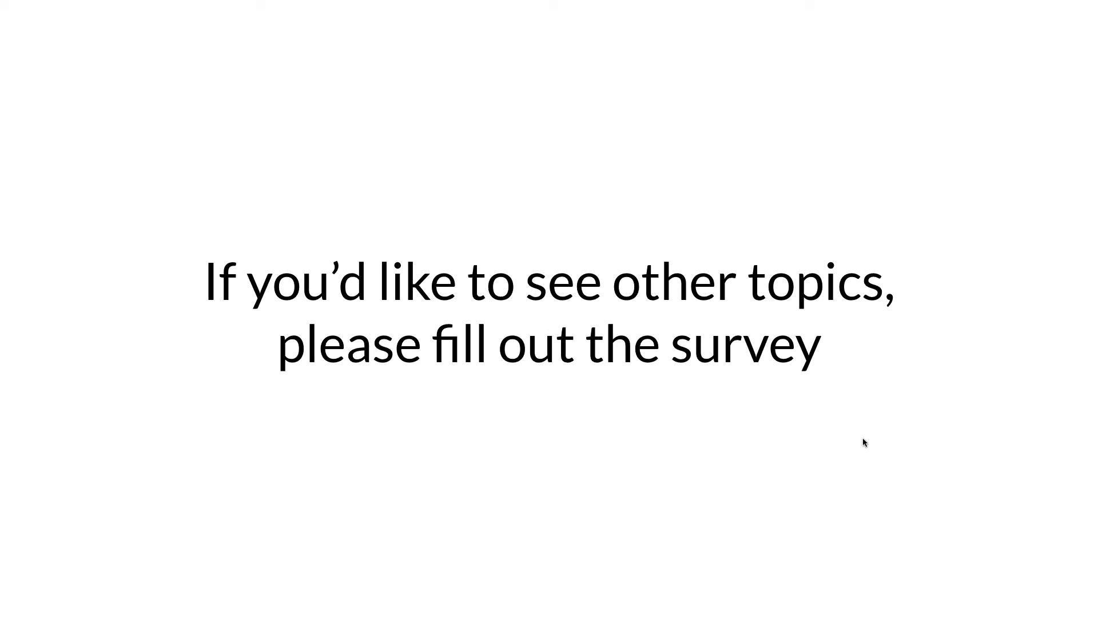